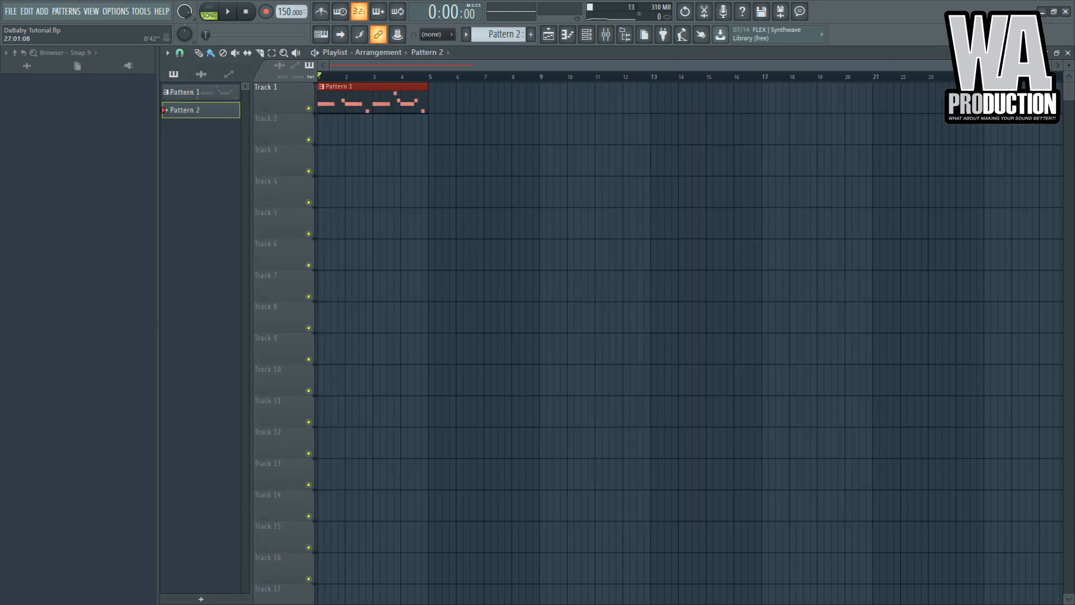
Play the existing Pattern 1 melody in the playlist and stop it before the end
mouse_move(1051, 69)
left_mouse_down()
mouse_move(882, 57)
mouse_move(878, 66)
mouse_move(1047, 67)
left_mouse_up()
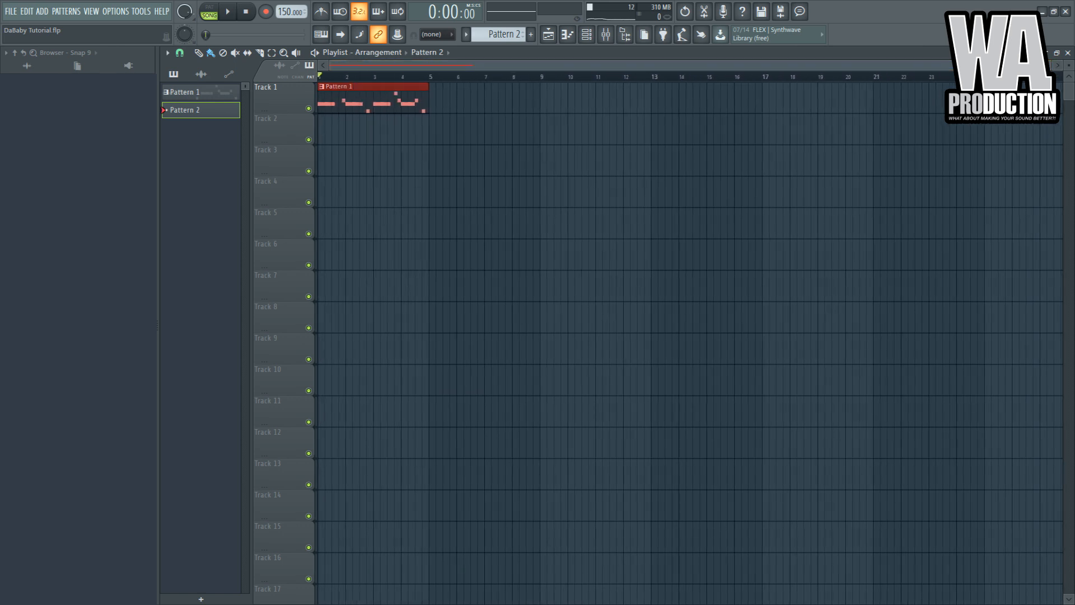
key("space")
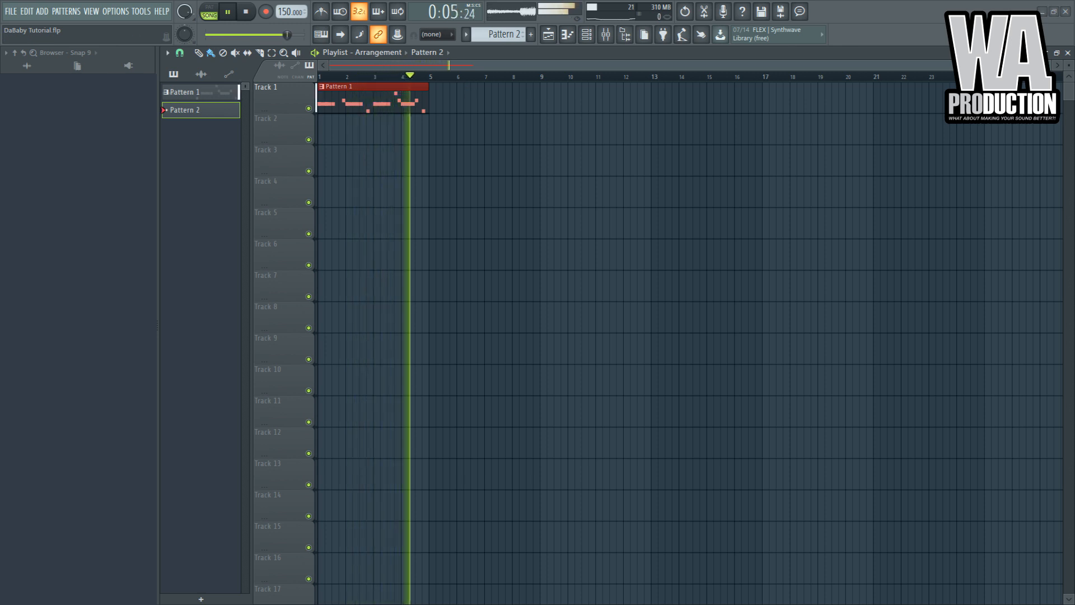
key("space")
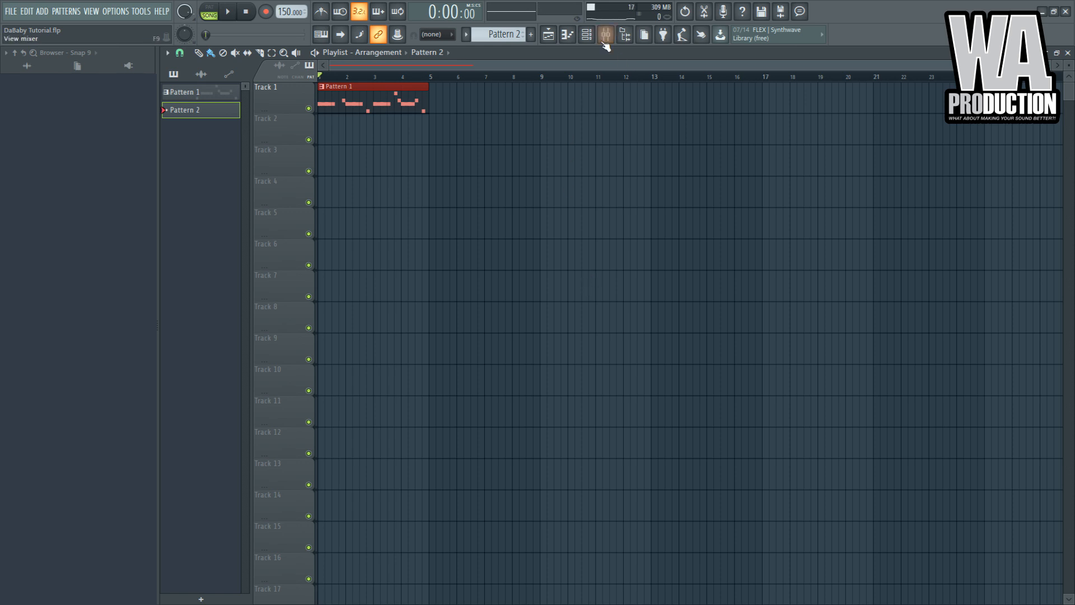
Bring up the Channel rack and delete the empty Sampler channel
key("F6")
left_click(378, 175)
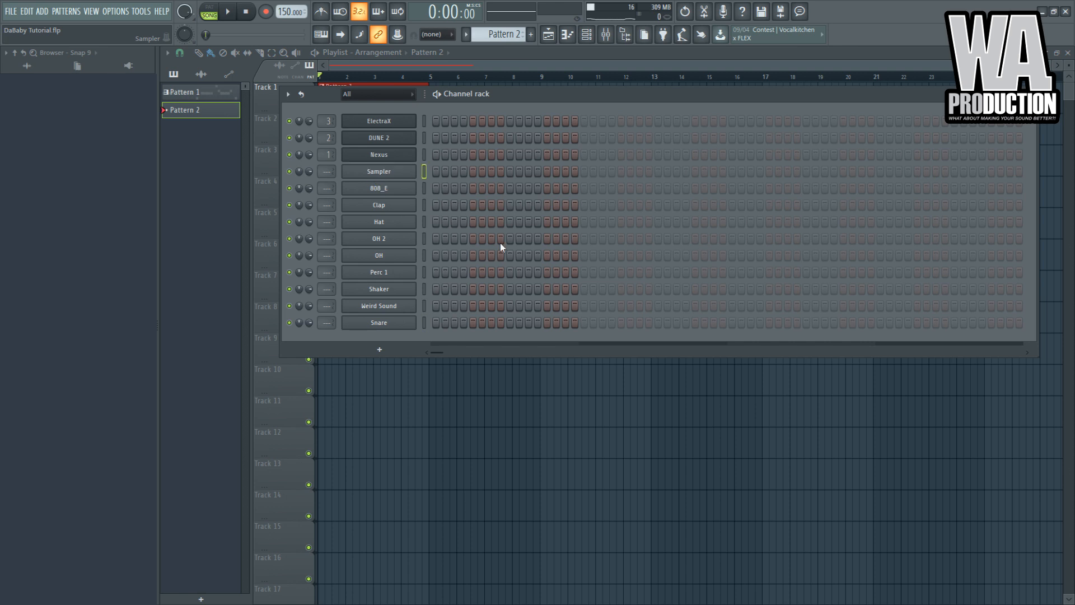
left_click(510, 287)
left_click(588, 355)
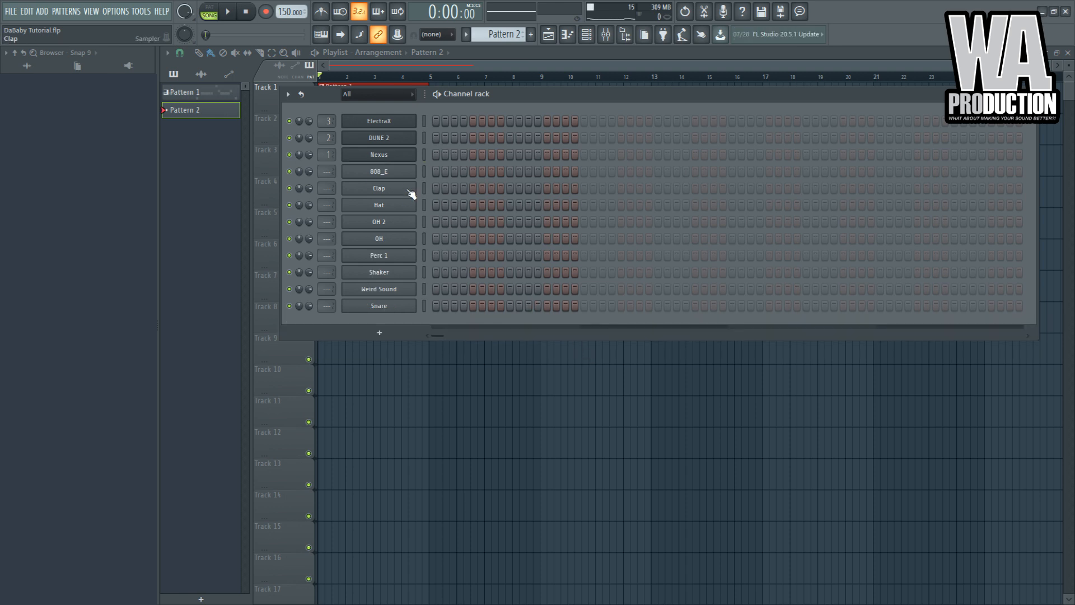
Audition the 808_E, Clap and Hat samples in their channel windows
left_click(396, 171)
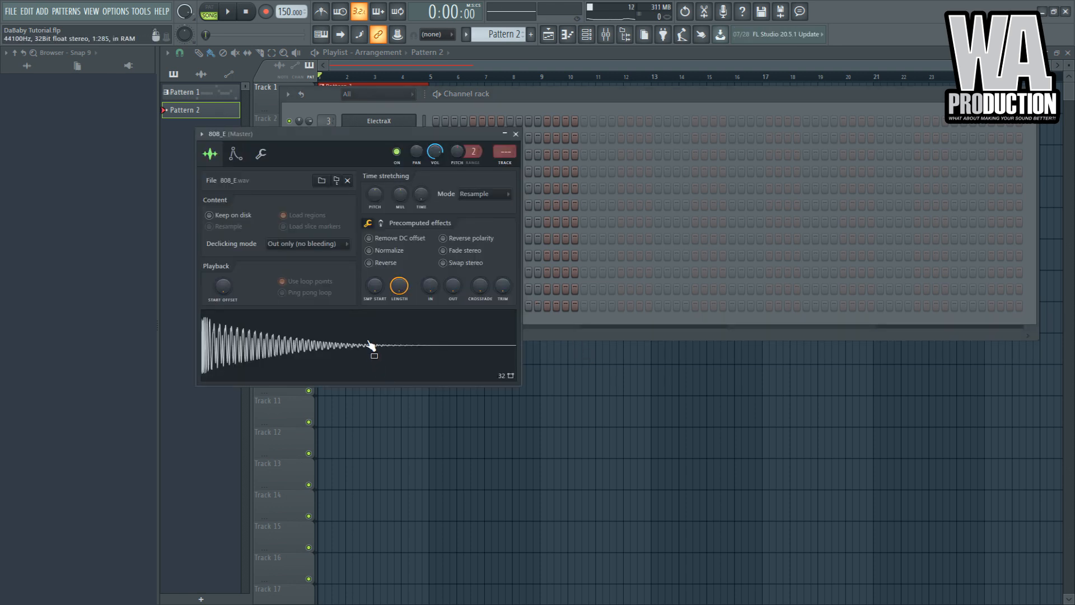
left_click(470, 101)
left_click(378, 190)
left_click(371, 360)
left_click(426, 116)
left_click(381, 209)
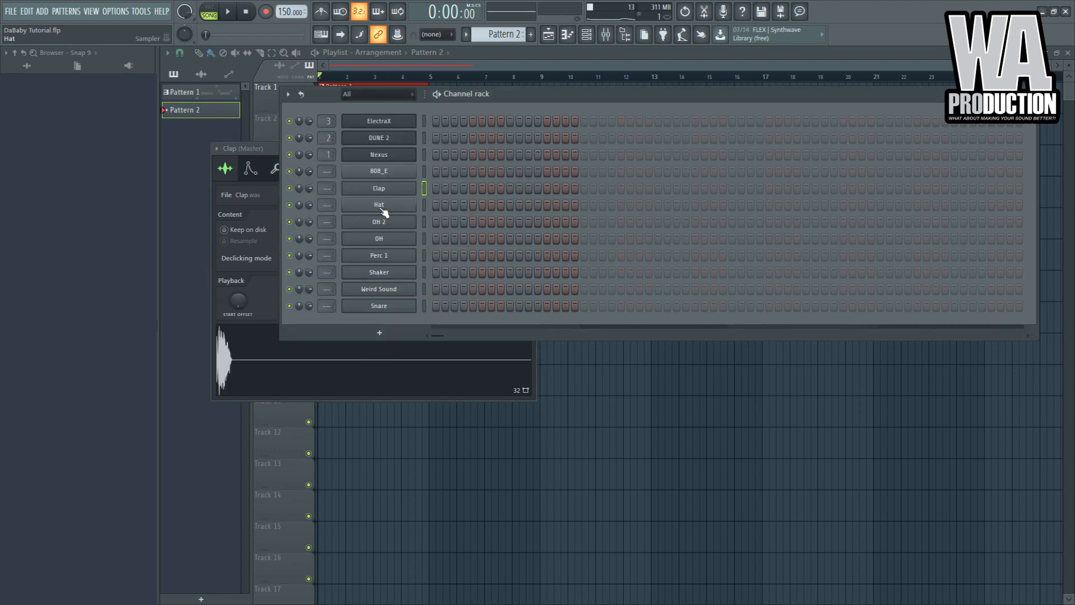
left_click(343, 384)
left_click(325, 373)
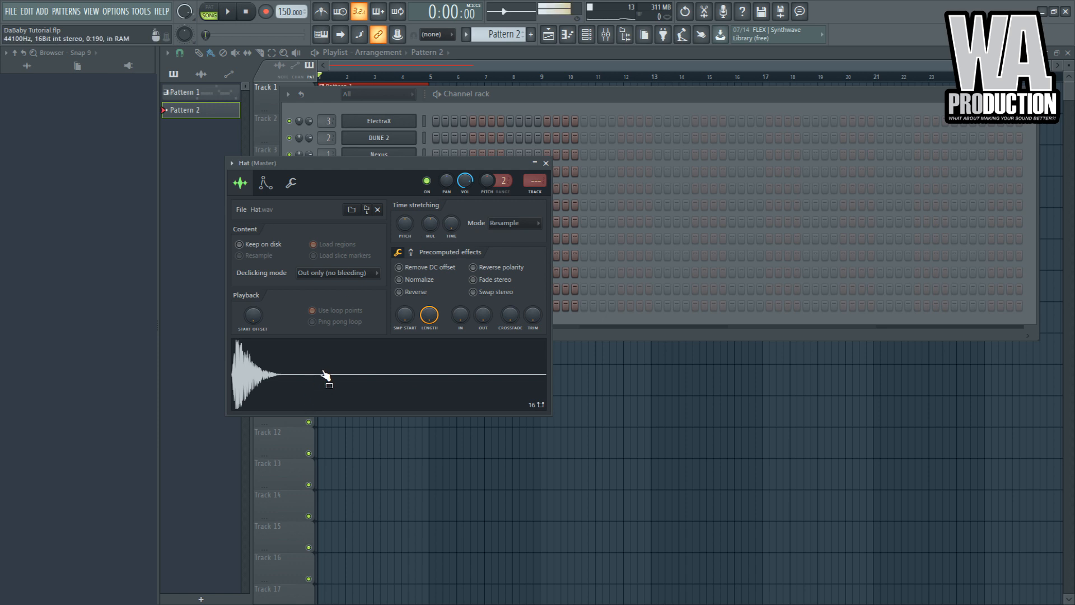
left_click(422, 101)
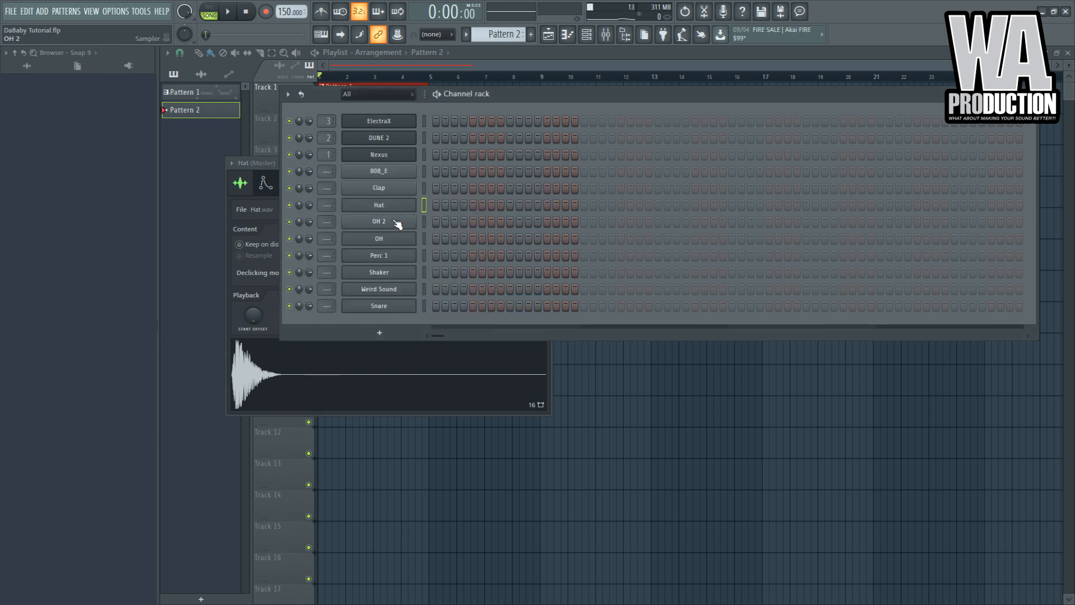
Audition the OH 2, OH and Perc 1 samples in their channel windows
left_click(398, 224)
left_click(398, 129)
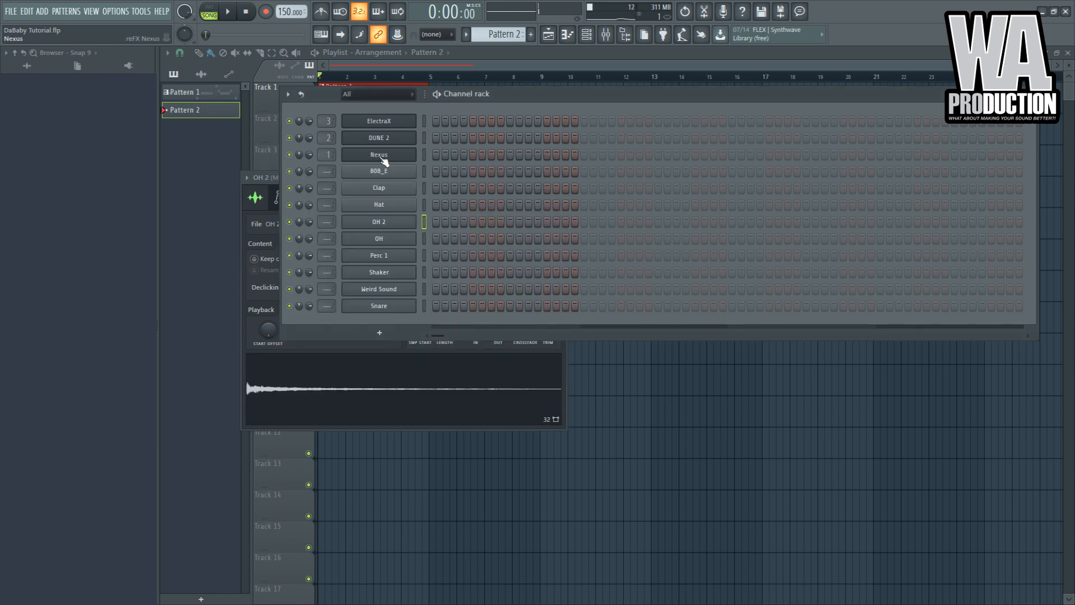
left_click(379, 221)
left_click(382, 238)
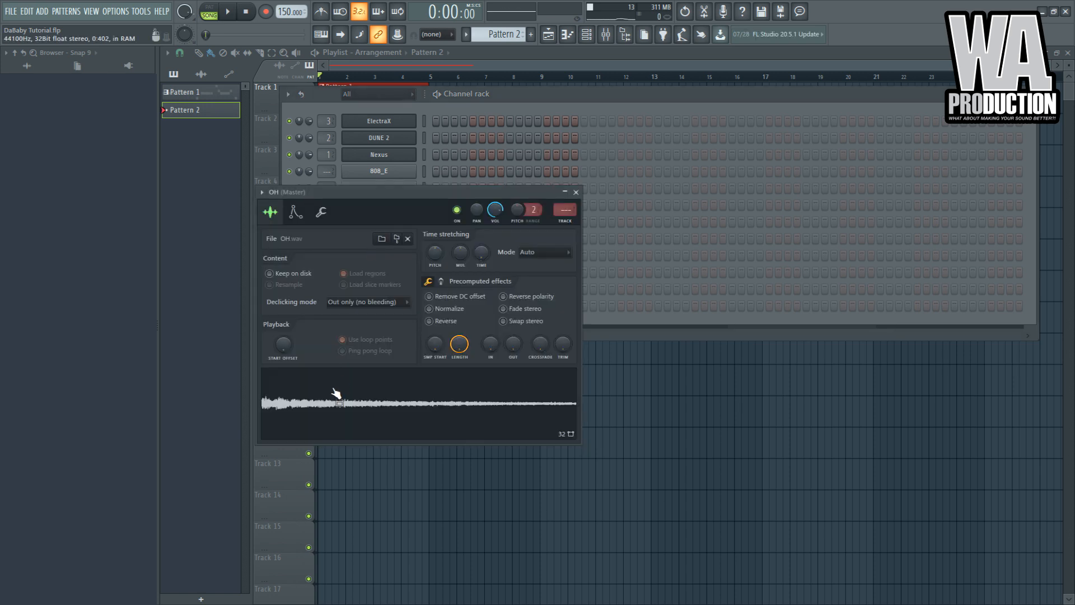
left_click(396, 137)
left_click(380, 257)
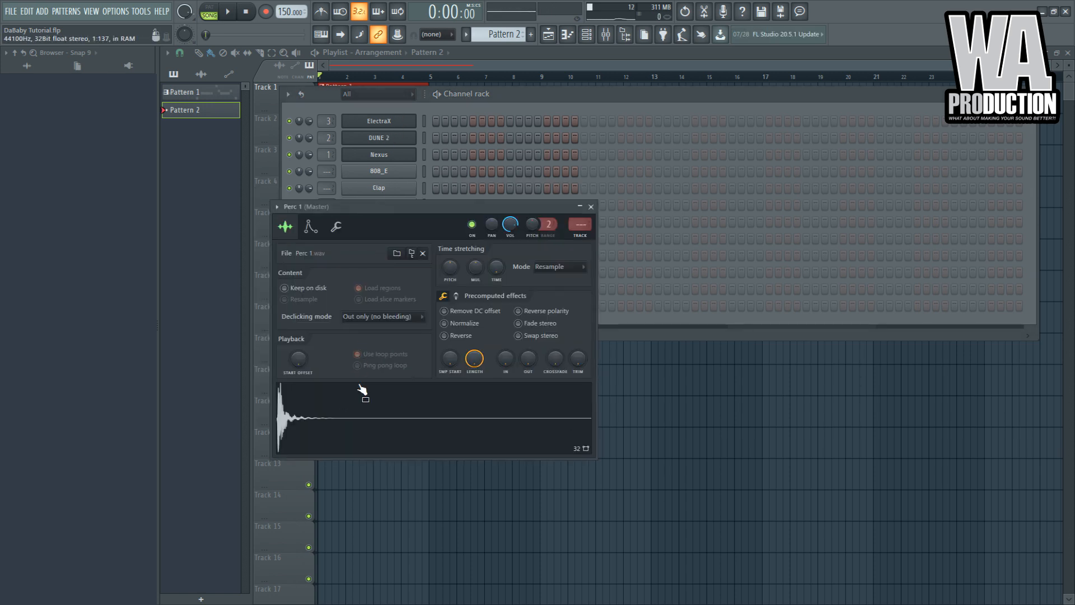
left_click(436, 118)
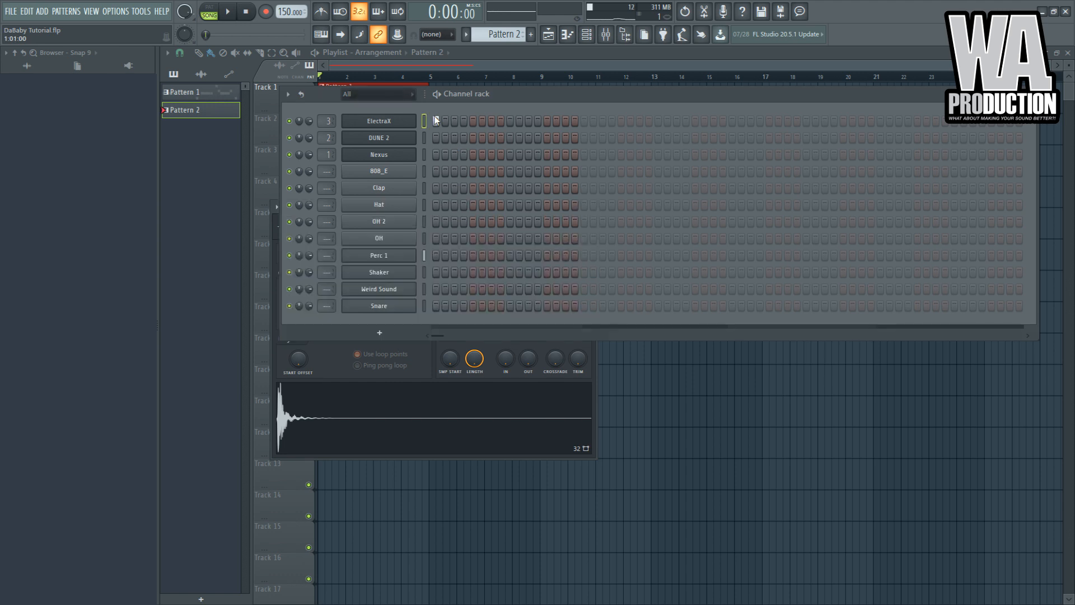
Audition the Shaker and Weird Sound samples in their channel windows
left_click(401, 273)
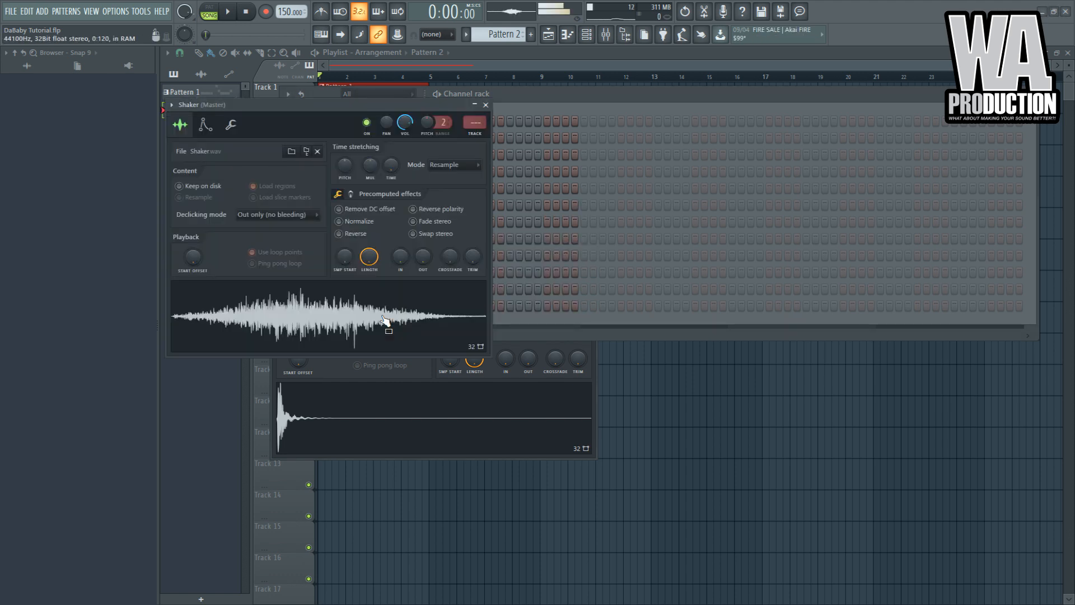
left_click(527, 107)
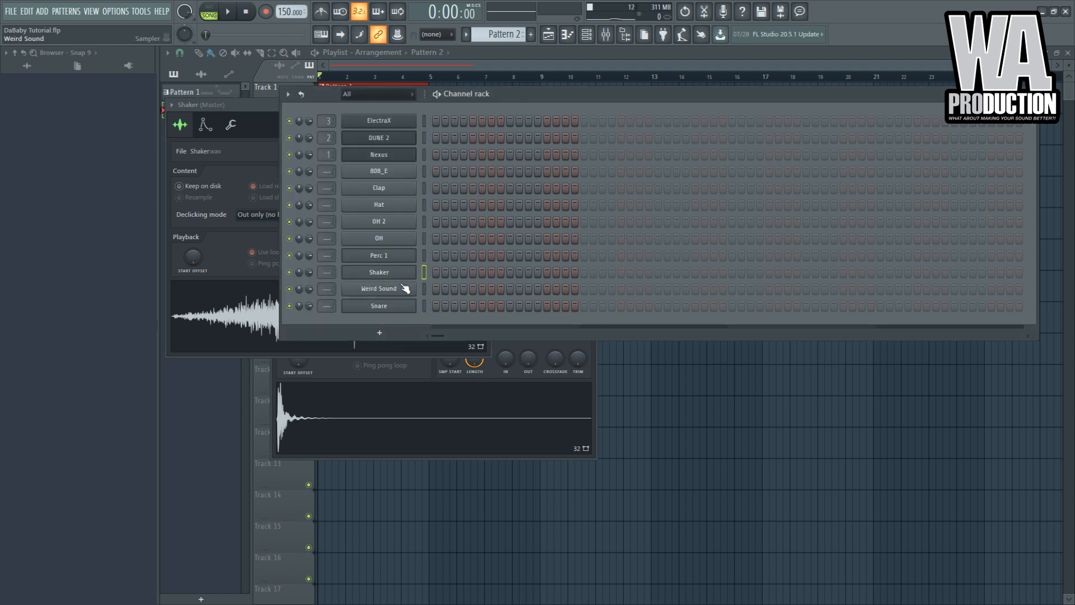
left_click(403, 288)
left_click(283, 350)
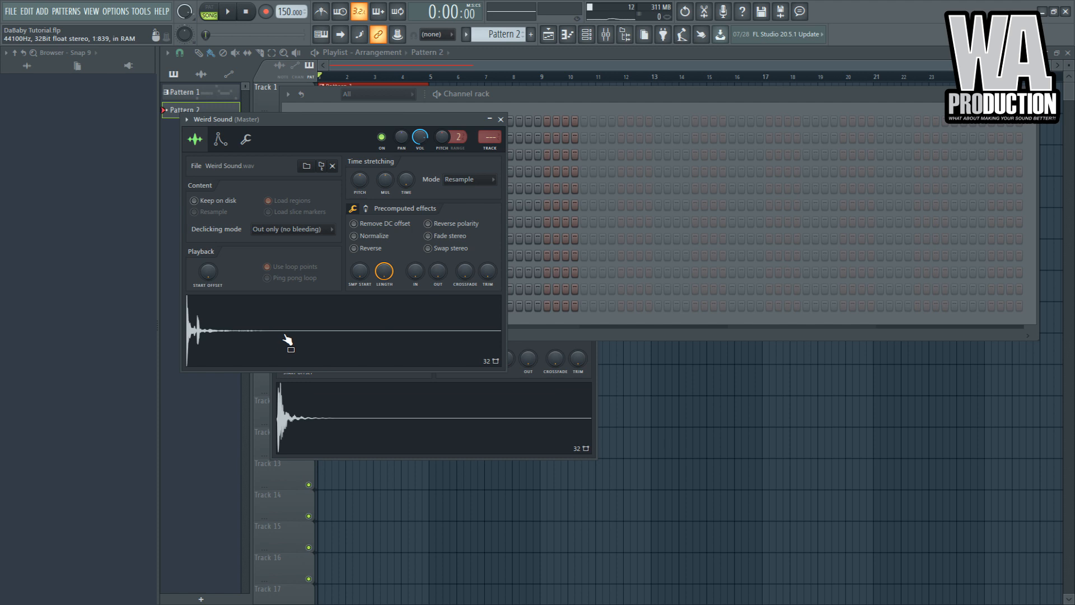
left_click(511, 100)
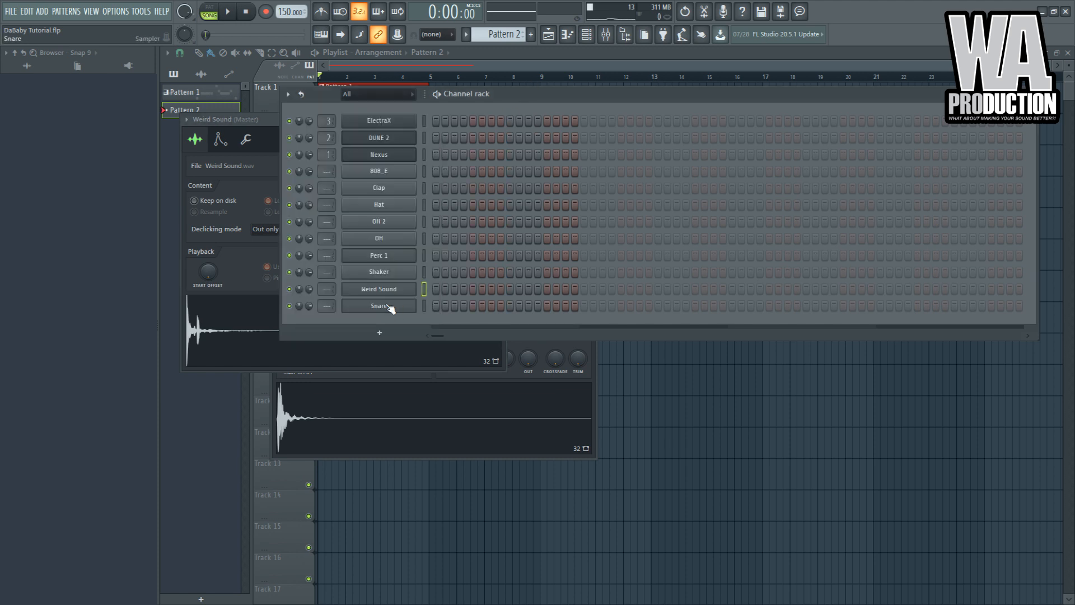
Open the Snare sample, add the Kick (100) DRAKE sample as a Kick channel and audition it
left_click(387, 307)
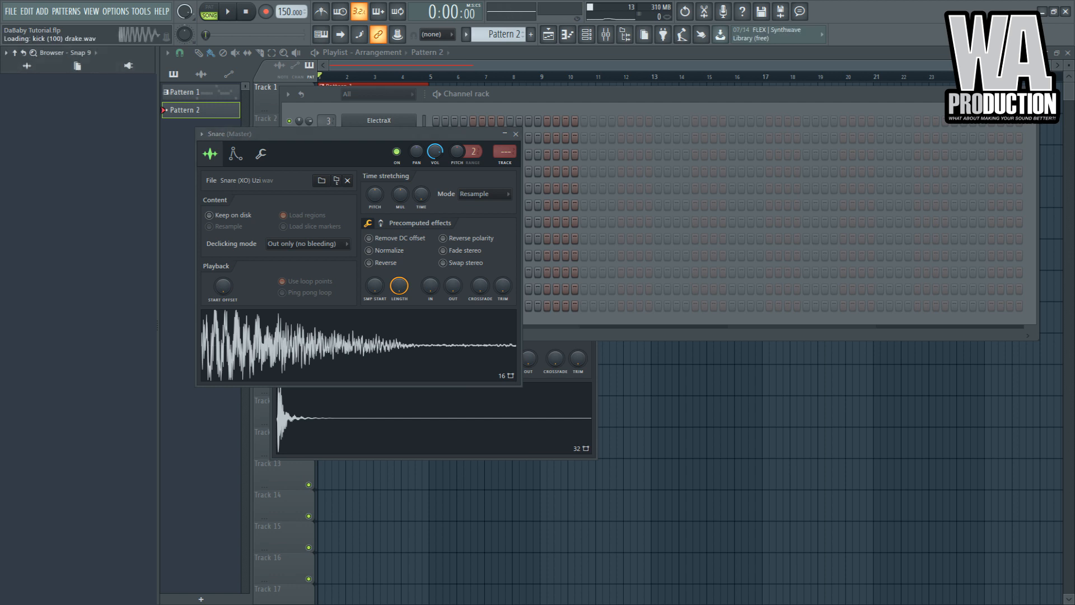
left_click(520, 107)
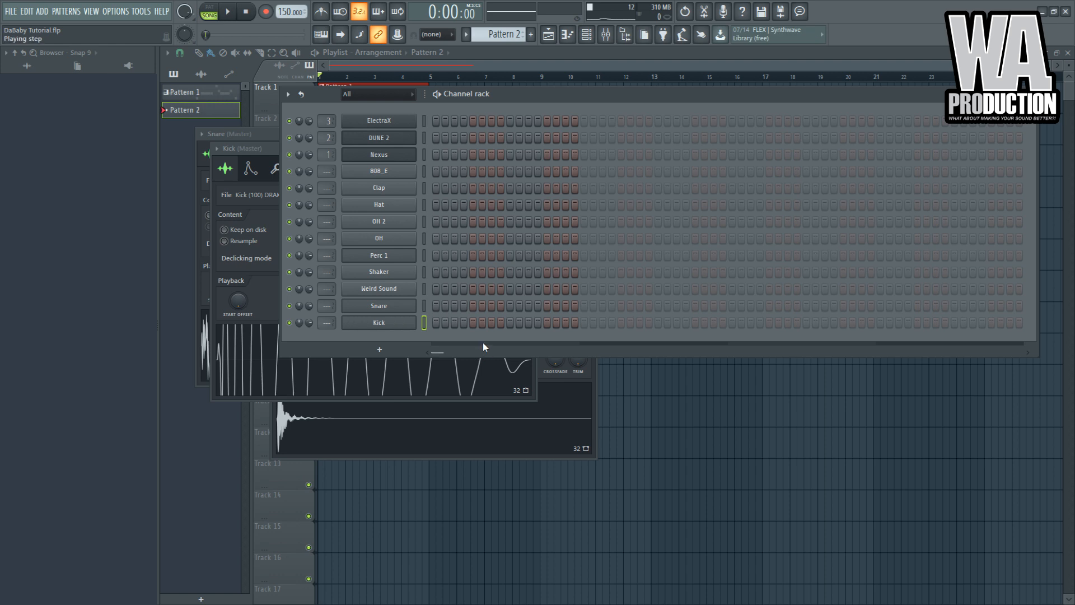
left_click(377, 322)
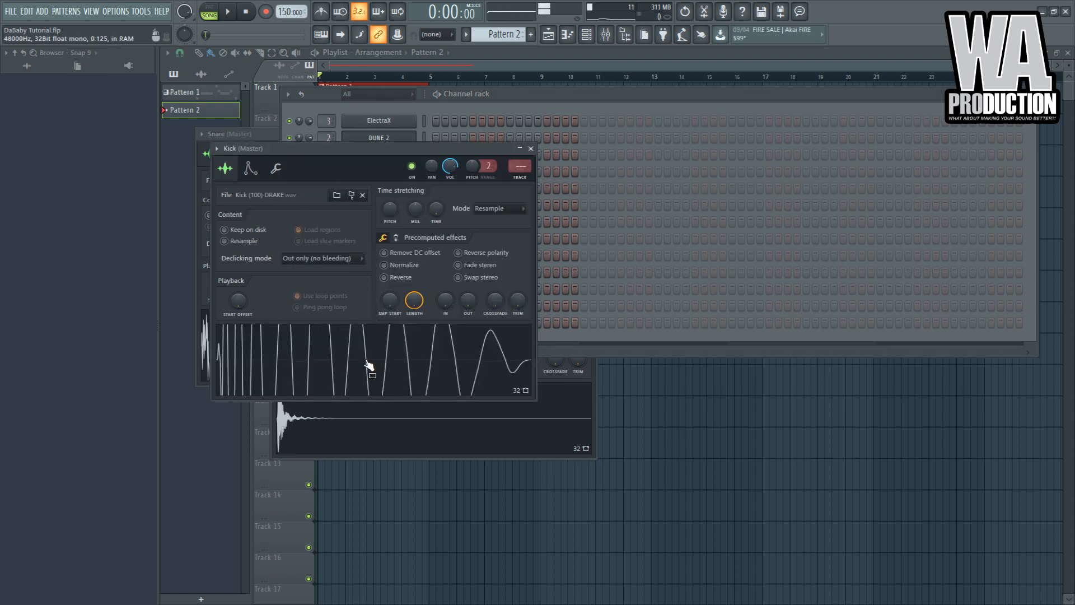
left_click(529, 105)
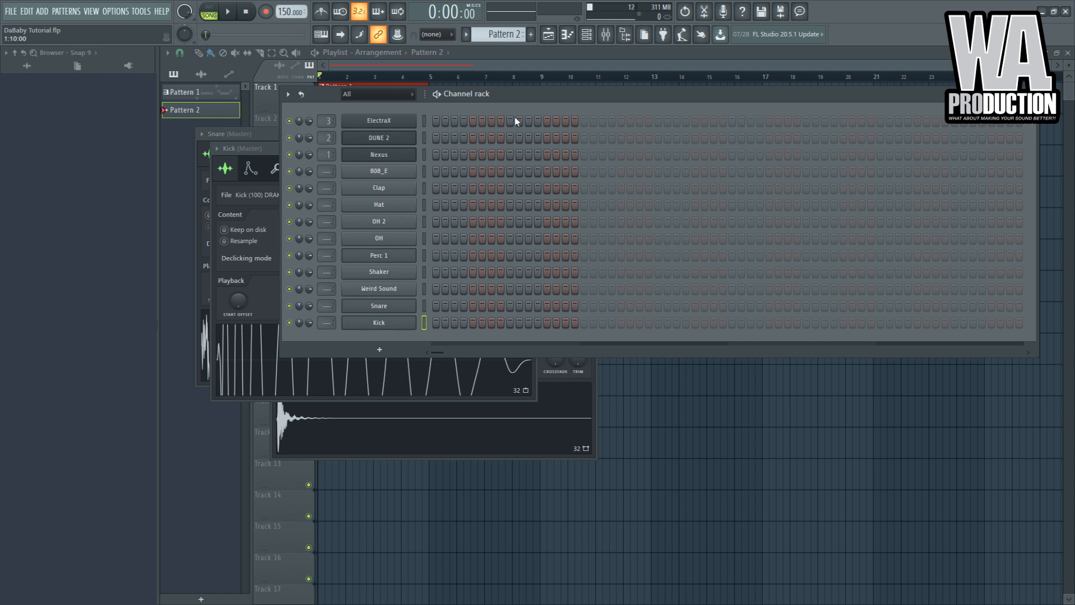
Fill every second step of the Hat channel in Pattern 2 across four bars and show the notes in the piano roll
left_click_drag(1011, 205, 1021, 205)
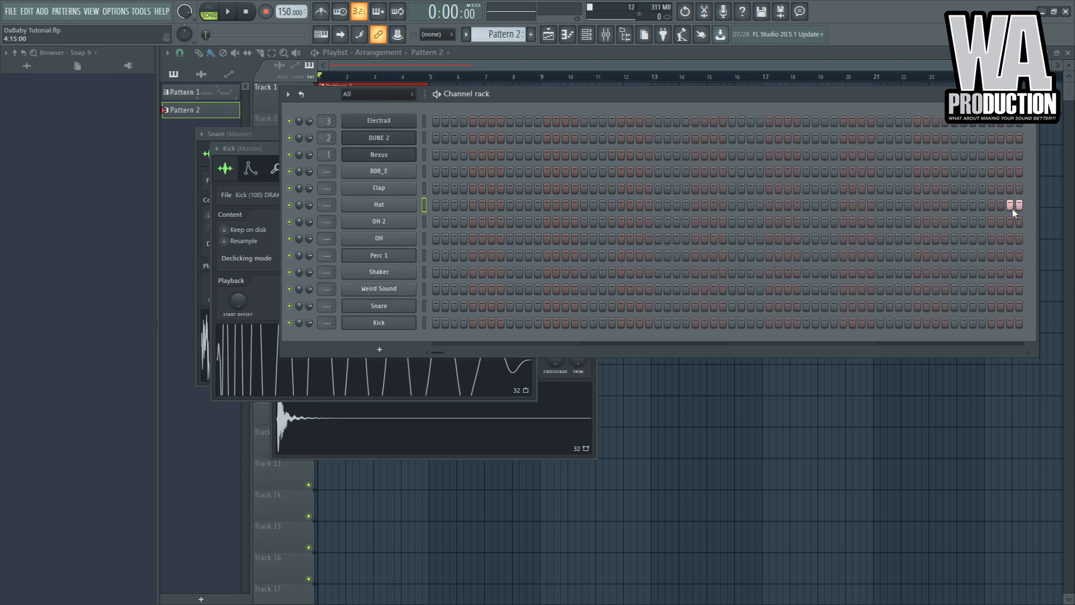
right_click(1012, 206)
left_click(1018, 206)
right_click(1019, 205)
left_click(1018, 206)
left_click(543, 242)
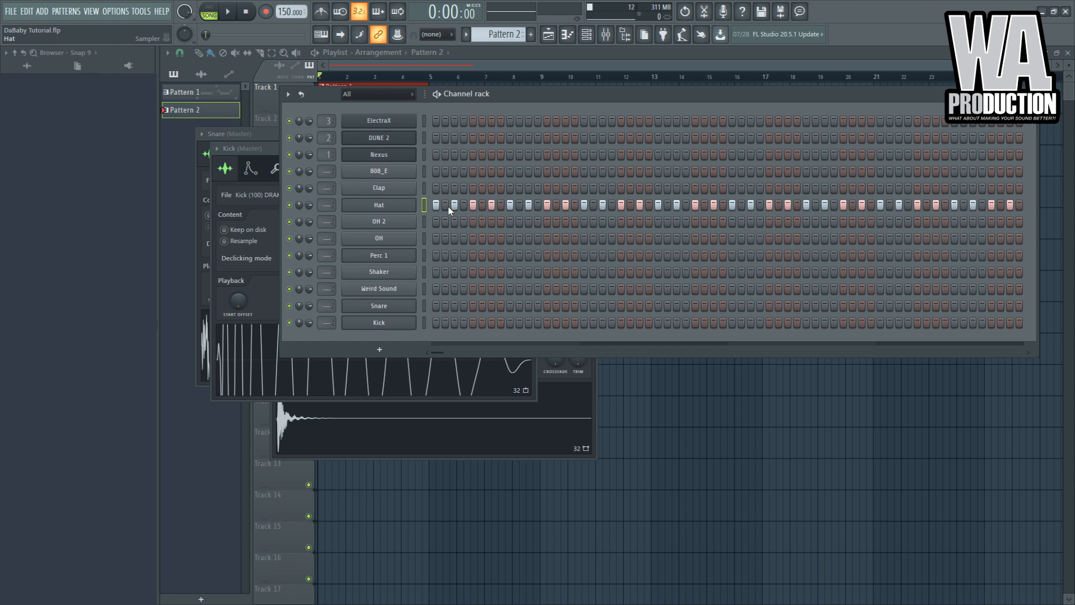
key("F7")
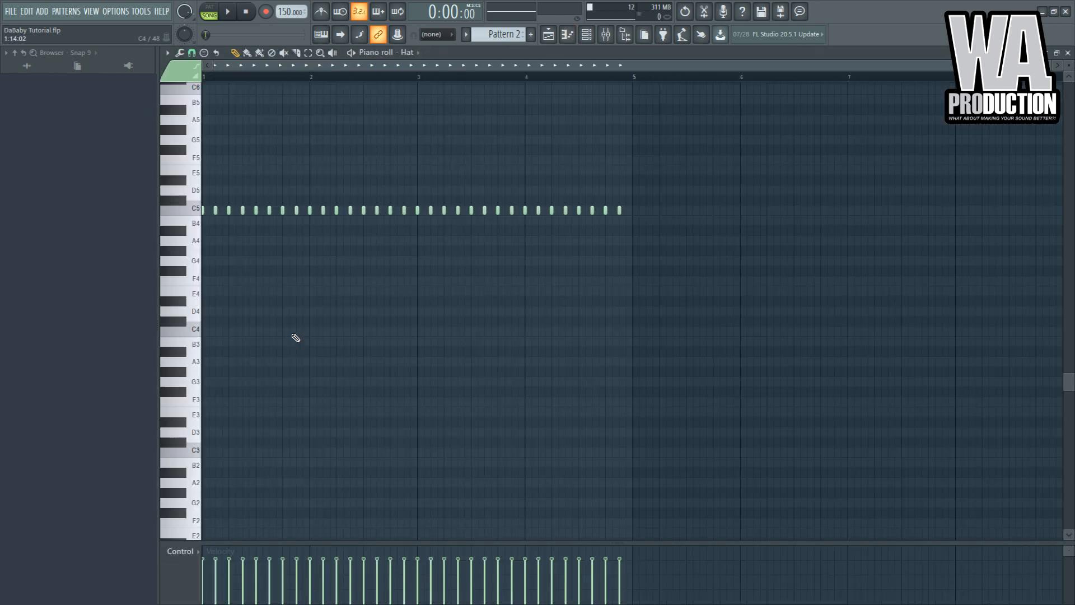
key("space")
Place the Pattern 2 clip on Track 2 of the playlist, starting at bar 1 beneath Pattern 1
left_click(549, 34)
left_click(425, 137)
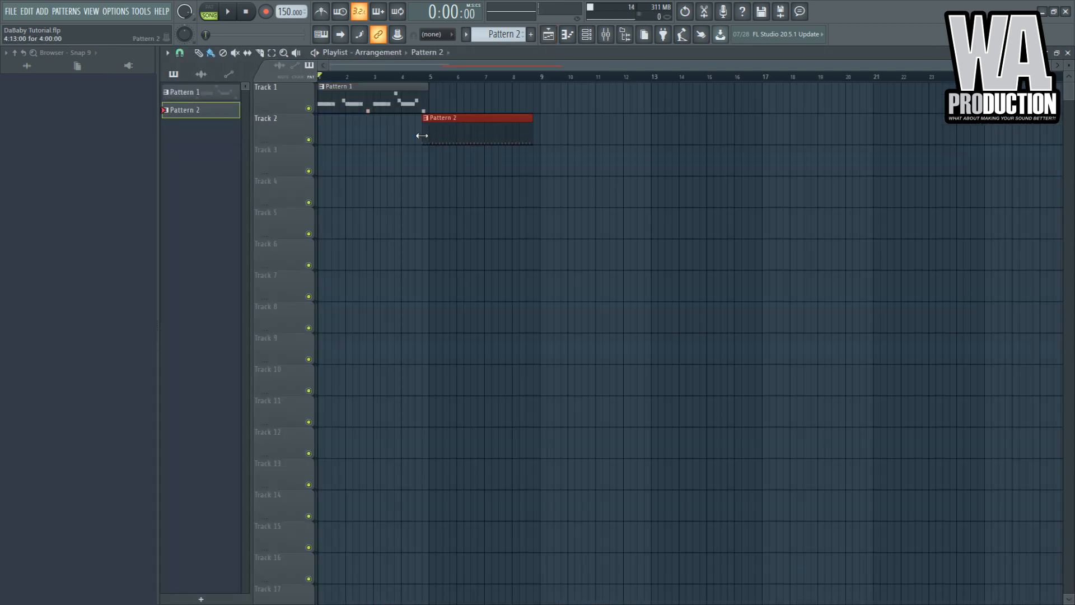
left_click_drag(425, 136, 277, 145)
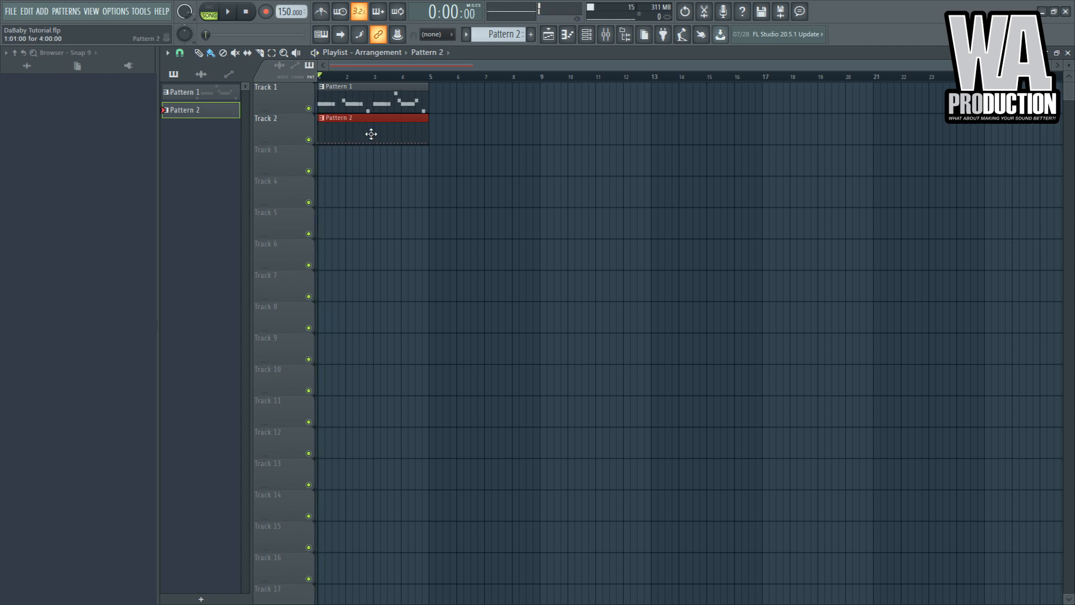
Play the arrangement with the Pattern 2 Hat piano roll open to hear the hats against the melody
double_click(405, 123)
key("space")
left_click_drag(635, 67, 303, 67)
key("space")
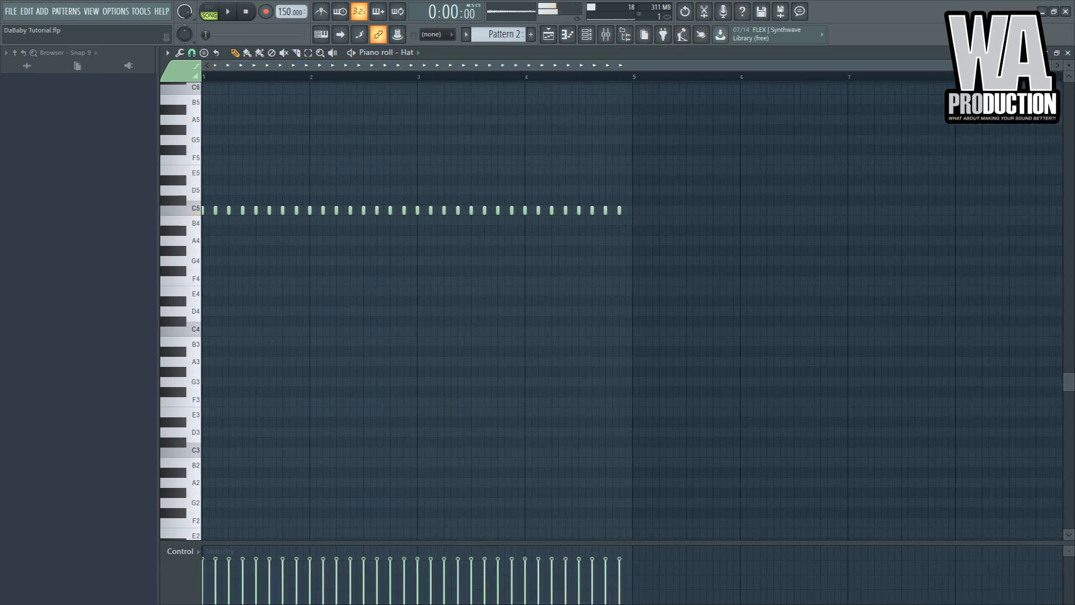
key("space")
Add a fast descending five-note hat roll from A#5 down to E5, starting on beat 3 of bar 1
scroll(225, 227, "up", 3)
scroll(313, 228, "up", 6)
left_click(401, 142)
right_click(424, 146)
left_click(396, 212)
left_click(397, 108)
left_click(410, 122)
left_click(425, 139)
left_click(448, 160)
left_click(462, 170)
scroll(459, 302, "down", 5)
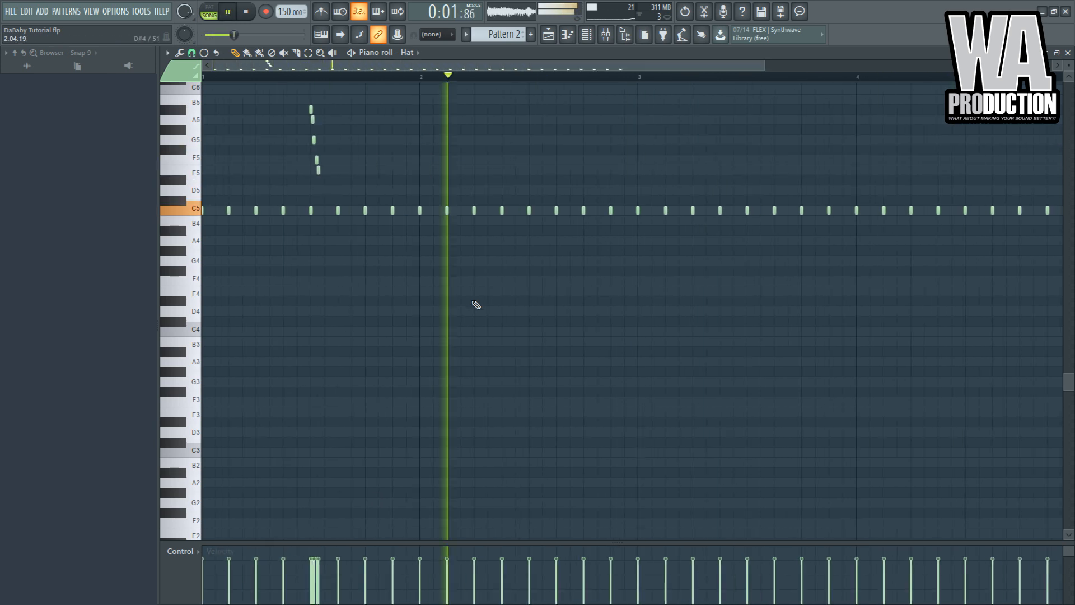
Add a fast four-note hat roll on F4, starting on beat 3 of bar 2
scroll(437, 257, "up", 8)
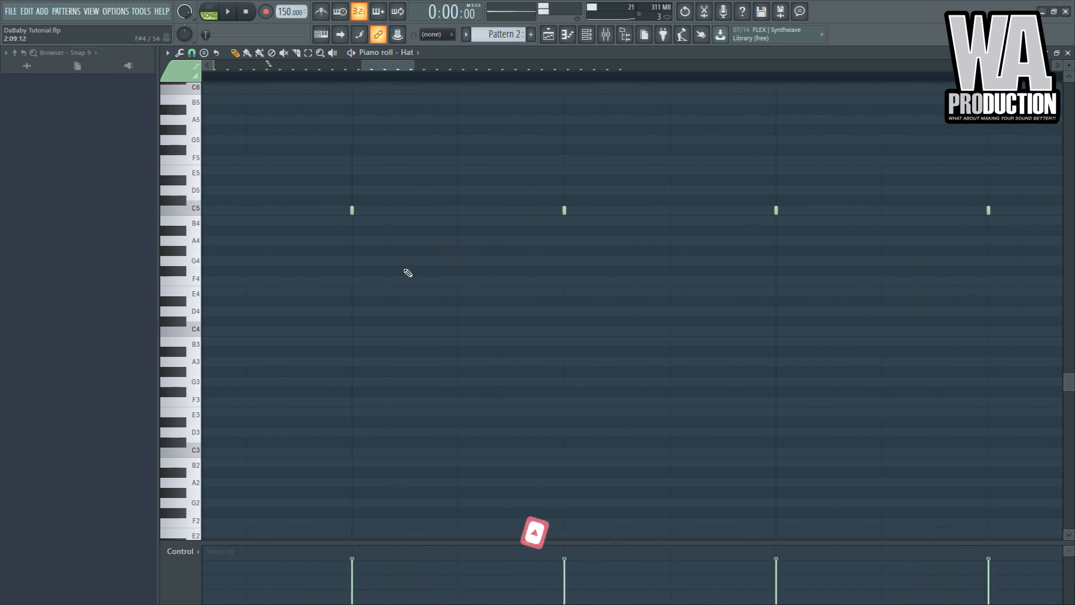
right_click(348, 282)
left_click(354, 282)
left_click(391, 282)
left_click(422, 283)
left_click(445, 282)
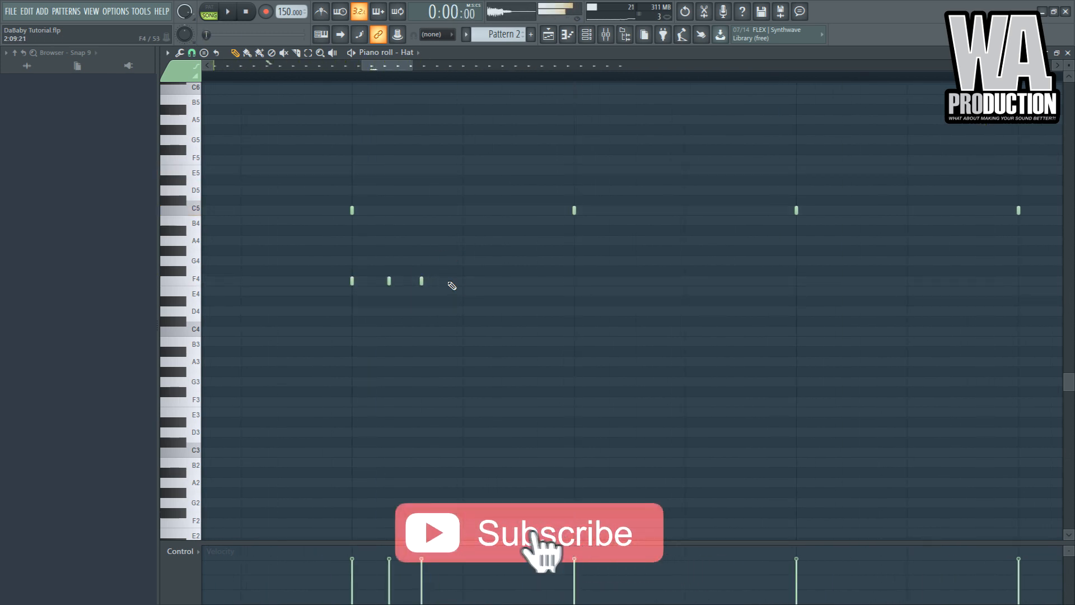
scroll(482, 313, "down", 4)
Add a fast five-note hat roll on D#5, starting on beat 4 of bar 2
scroll(524, 271, "up", 5)
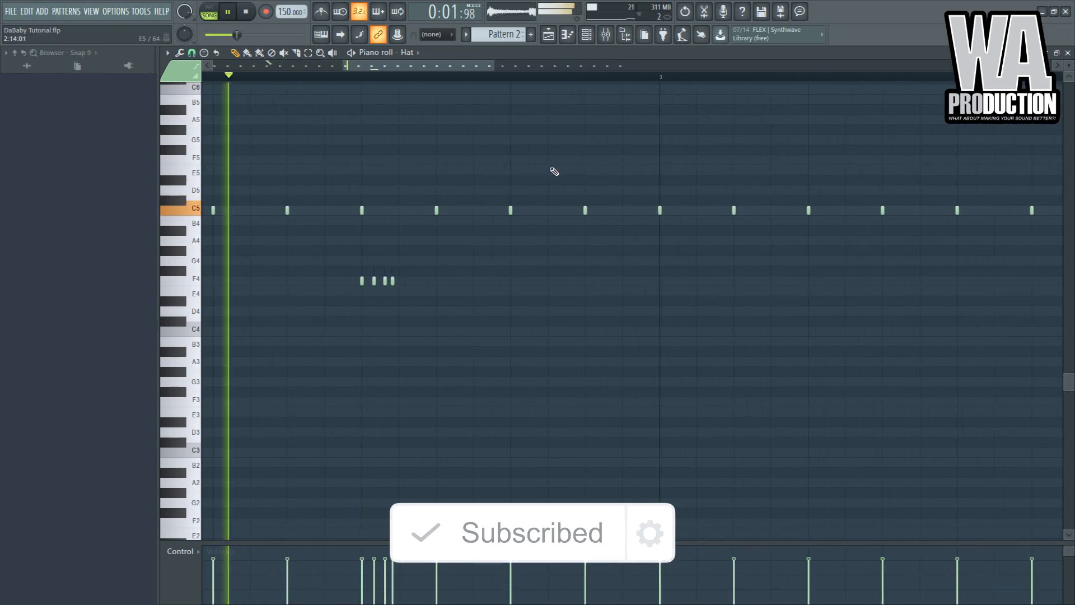
left_click(439, 180)
left_click(456, 180)
left_click_drag(470, 180, 478, 181)
left_click(493, 181)
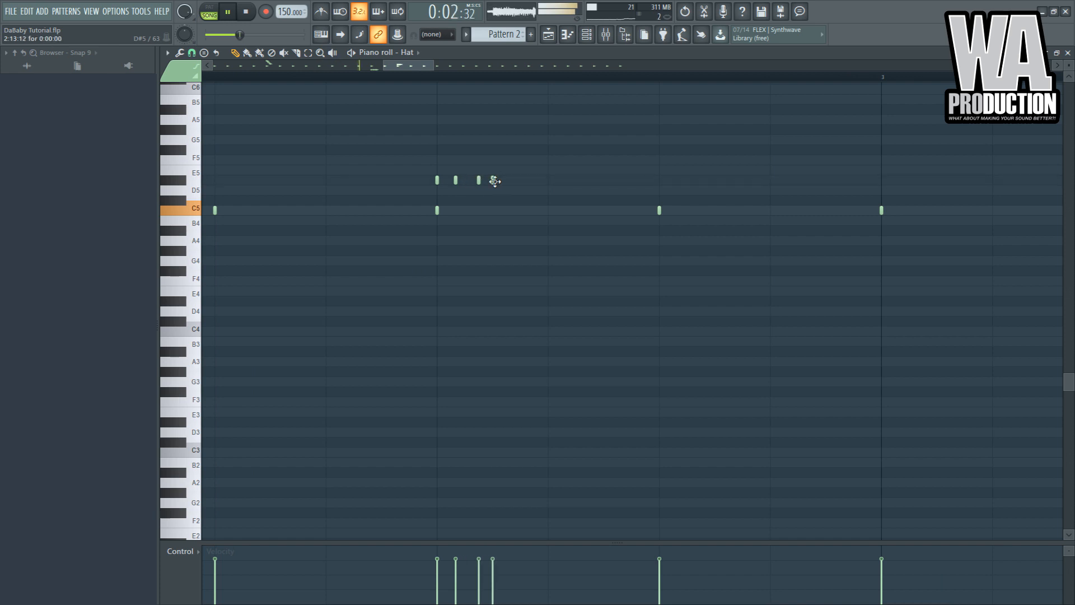
left_click(511, 180)
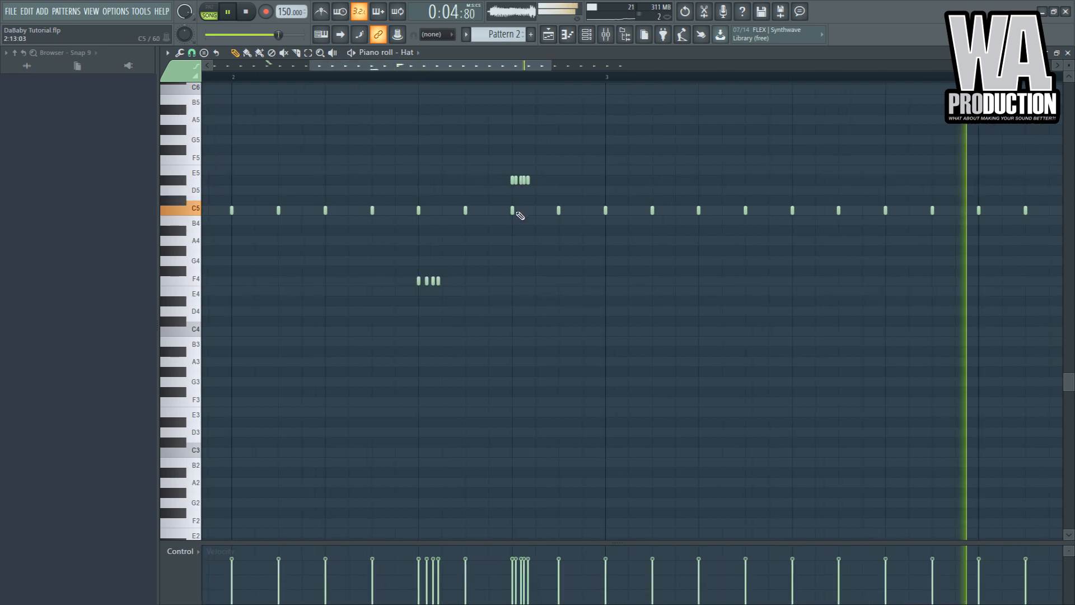
Copy the hat rolls from bars 1 and 2 into bars 3 and 4, and raise the last copied roll to F5
scroll(504, 224, "down", 3, "ctrl")
left_click_drag(390, 290, 354, 270)
left_click_drag(414, 100, 203, 205)
left_click_drag(461, 96, 178, 195)
left_click_drag(260, 108, 474, 109, "shift")
left_click_drag(624, 177, 597, 193)
left_click_drag(608, 181, 608, 160)
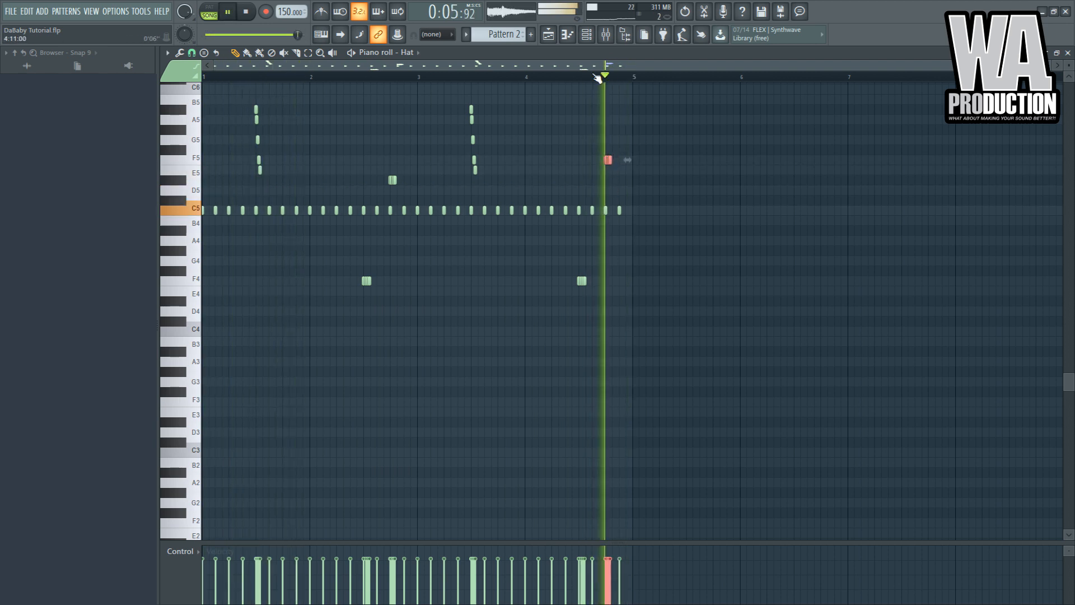
left_click_drag(305, 86, 233, 179)
key("space")
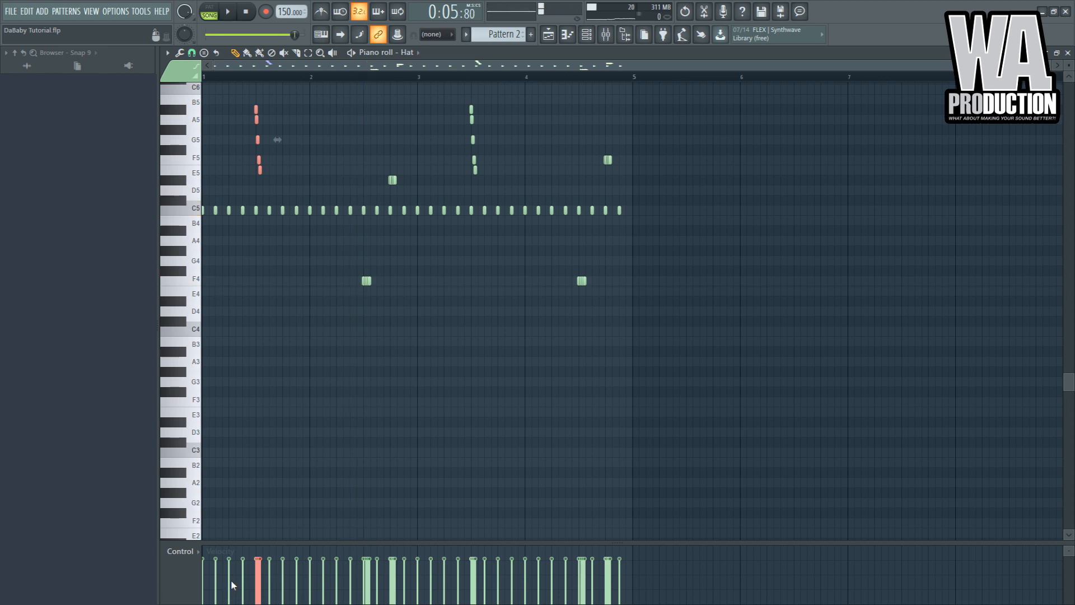
left_click(254, 370)
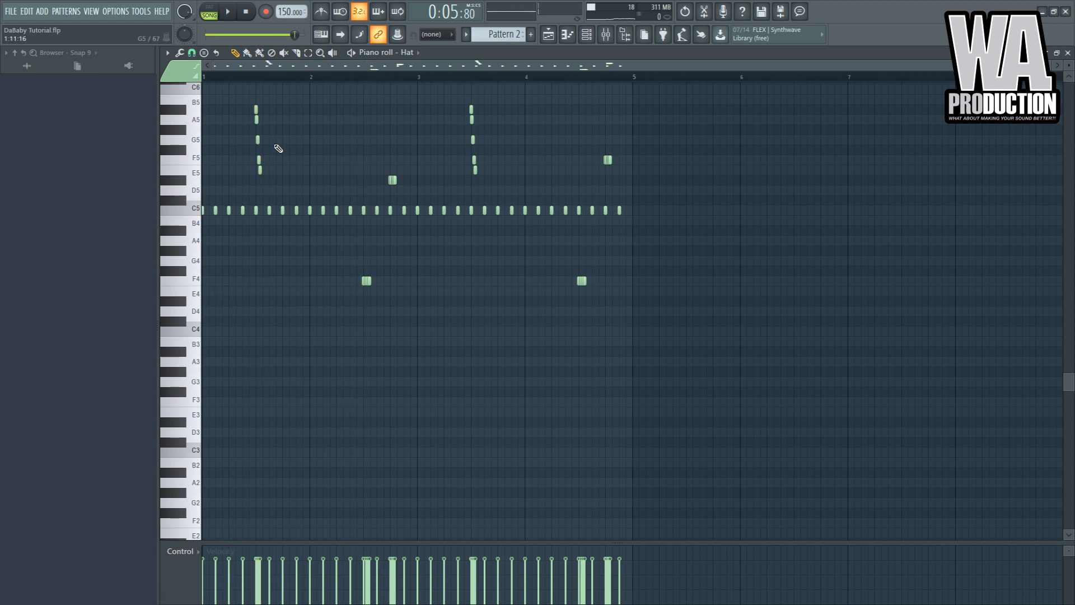
Delete the off-beat C5 hats that follow beats 1, 2 and 4 in bar 1
left_click_drag(1053, 64, 534, 151)
right_click(238, 210)
right_click(307, 210)
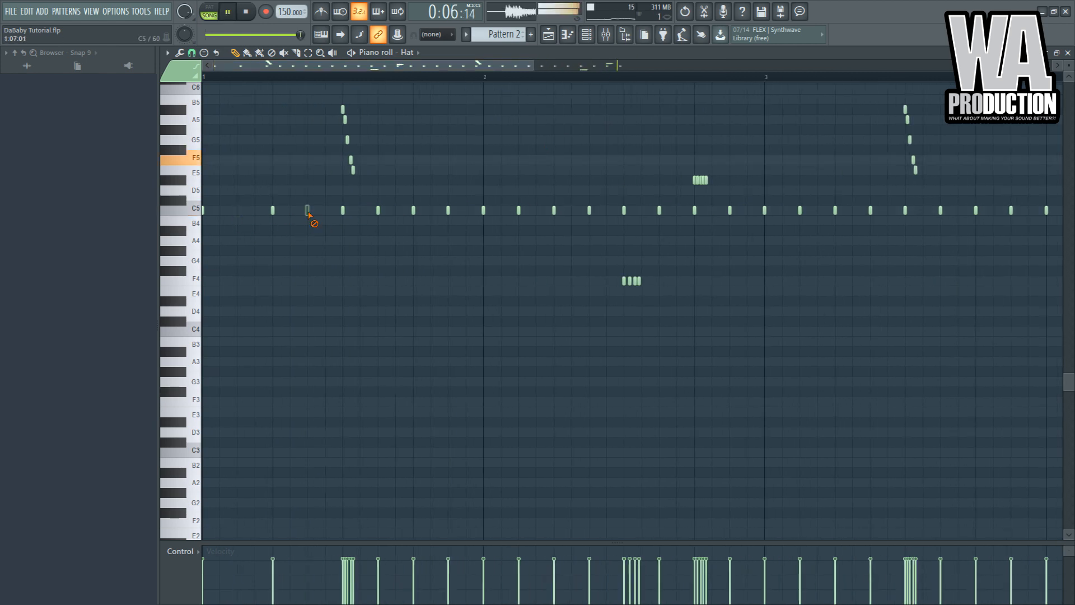
key("space")
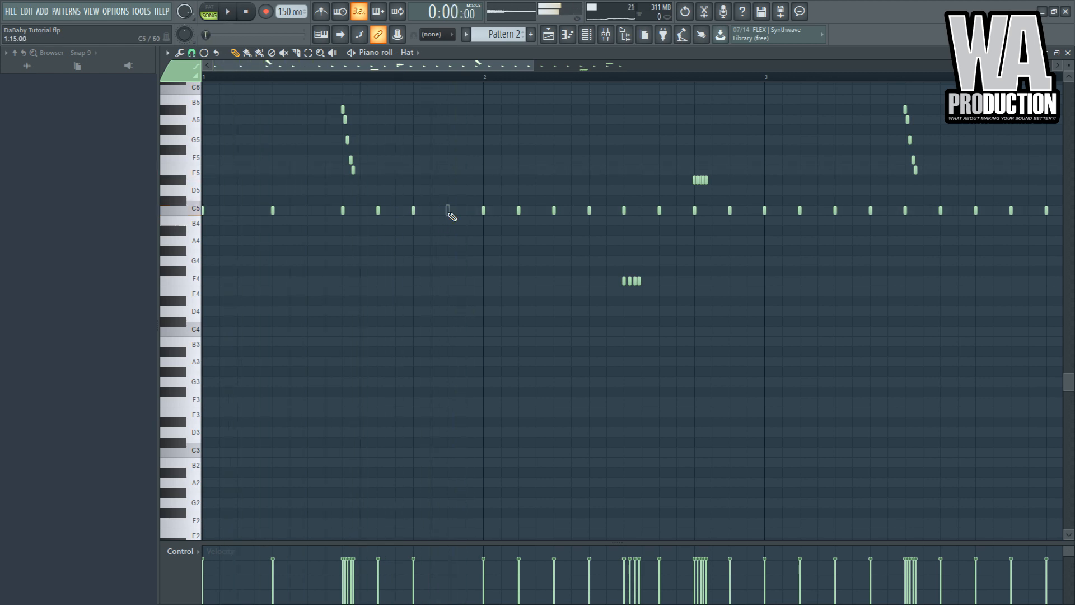
Try adding two quick C5 hats just before the start of bar 2
scroll(470, 212, "up", 3)
scroll(474, 213, "up", 3)
left_click(504, 210)
left_click(536, 210)
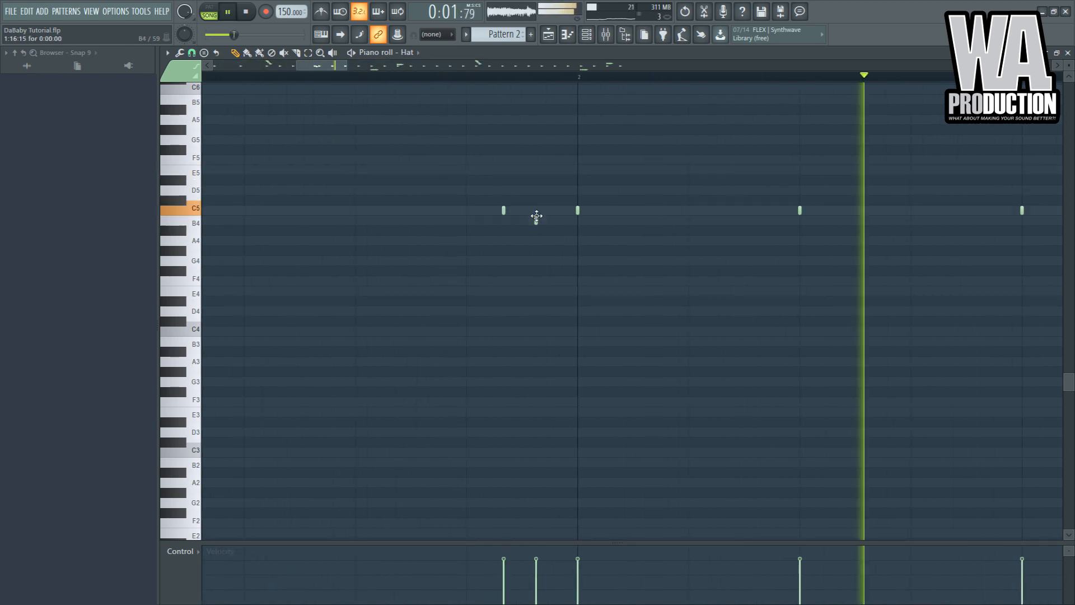
scroll(548, 223, "down", 6)
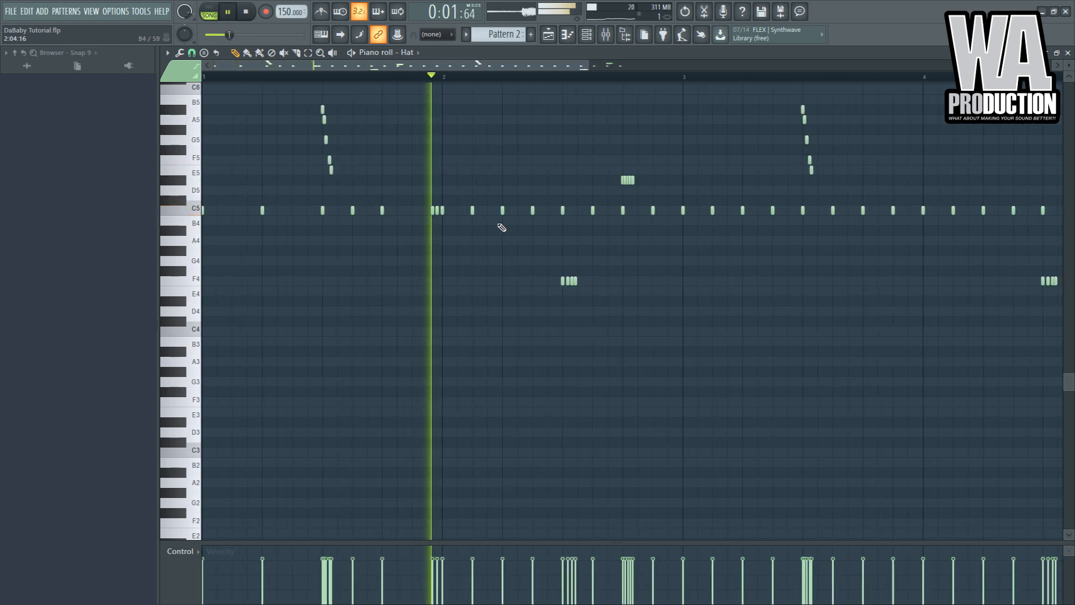
Delete the off-beat C5 hats after beats 1, 2 and 3 of bar 2 and add three quick hats within beat 4
right_click(473, 211)
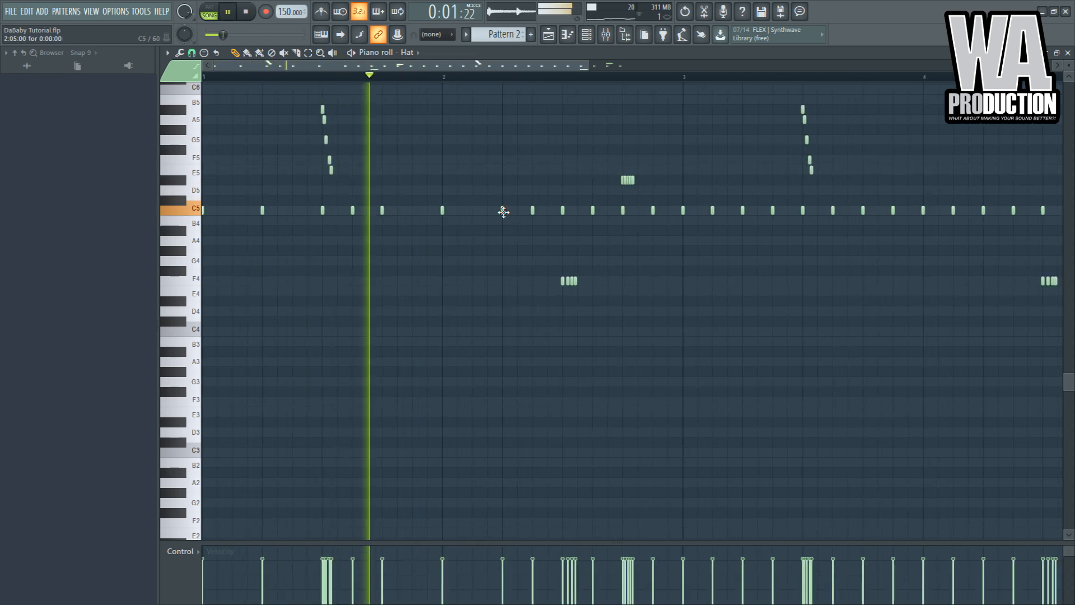
right_click(533, 211)
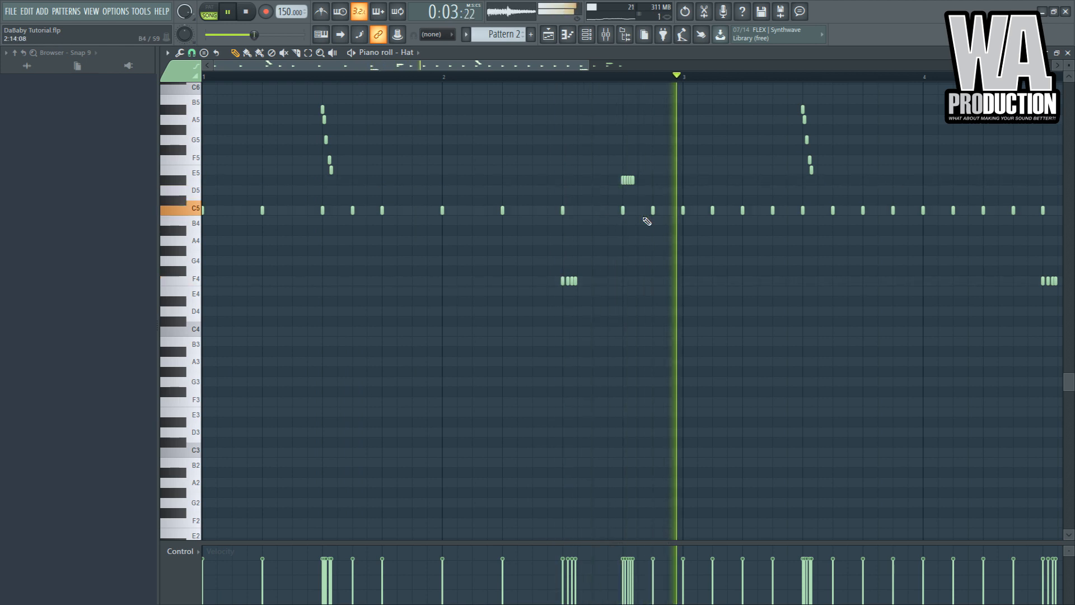
scroll(656, 211, "up", 3)
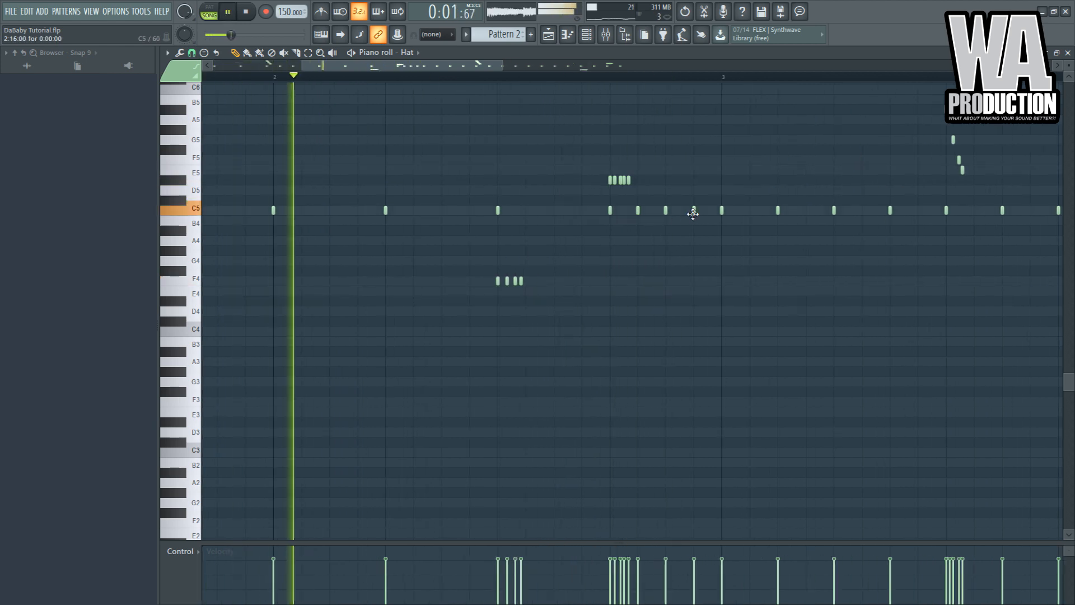
scroll(693, 213, "up", 1)
scroll(653, 241, "down", 5)
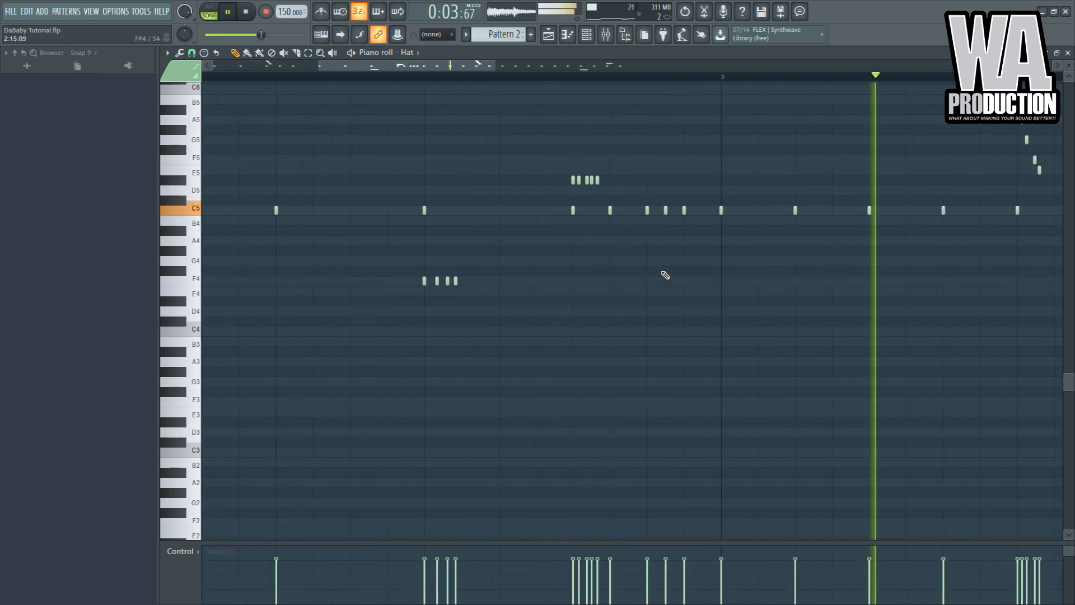
Delete the off-beat C5 hats that follow beats 1 and 2 in bar 3
key("space")
right_click(571, 210)
right_click(615, 210)
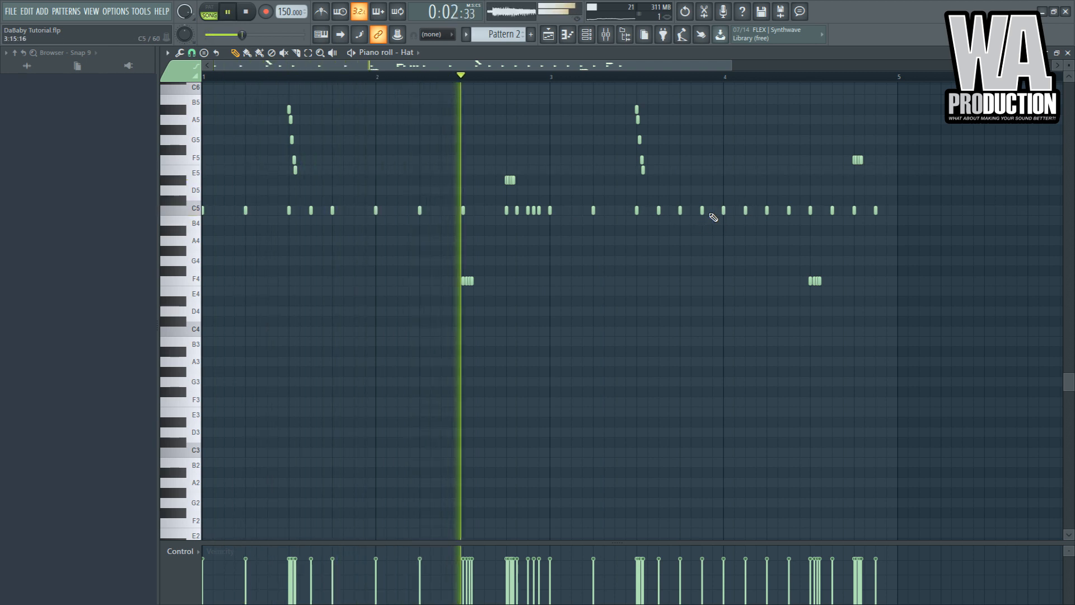
Add one quick C5 hat within beat 1 of bar 4 and delete the off-beat hat after beat 2
scroll(714, 217, "up", 4, "ctrl")
scroll(675, 216, "down", 4, "ctrl")
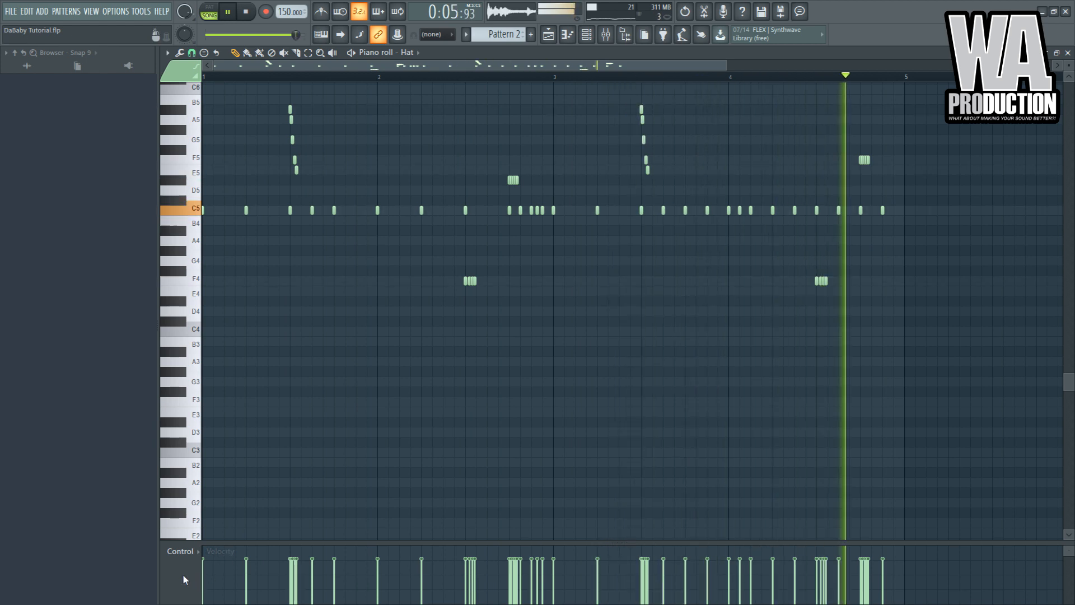
right_click(795, 210)
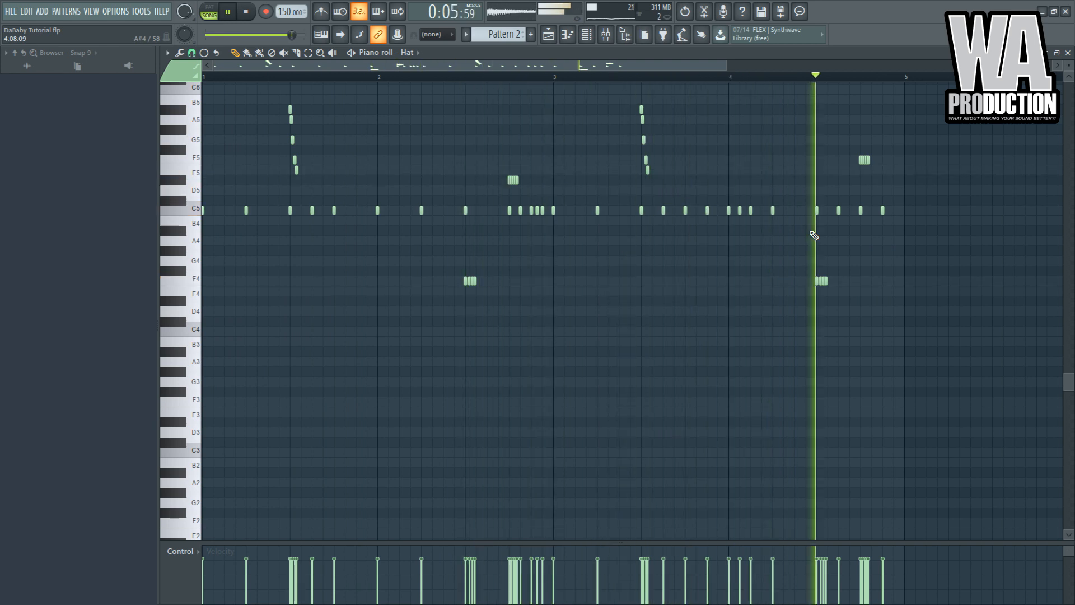
key("space")
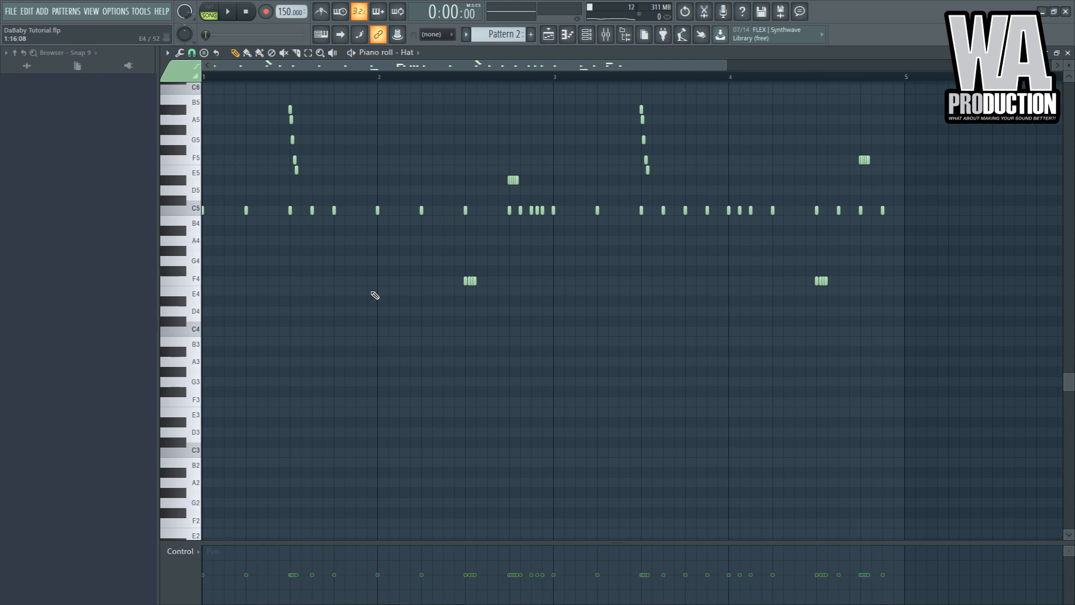
Pan the hat rolls in bars 1 and 2: descending roll right, F4 roll left, D#5 roll right
mouse_move(302, 159)
left_mouse_down()
mouse_move(218, 249)
mouse_move(286, 164)
left_mouse_up()
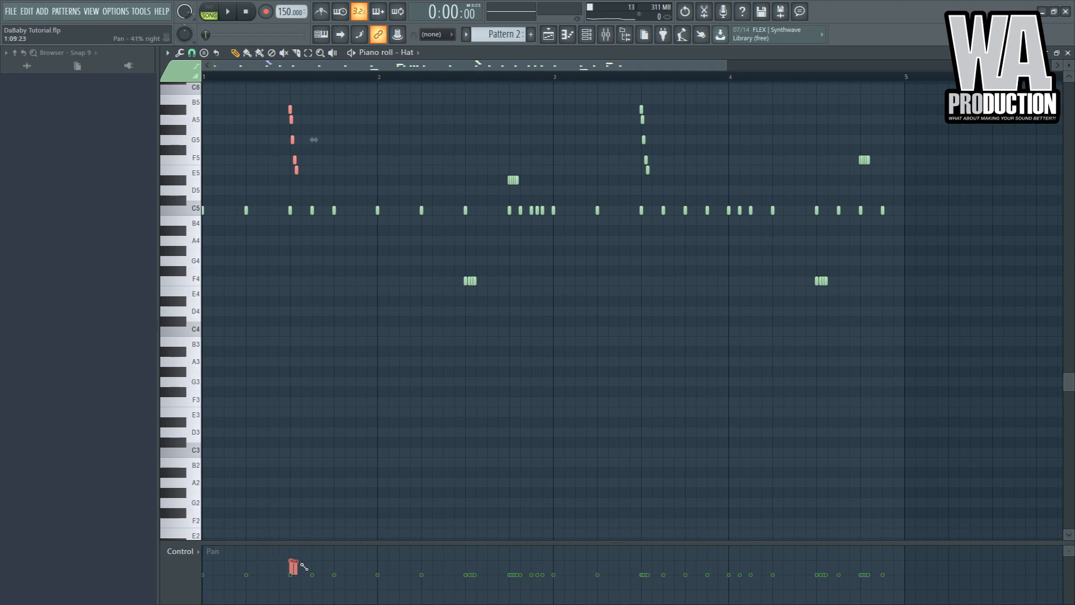
key("space")
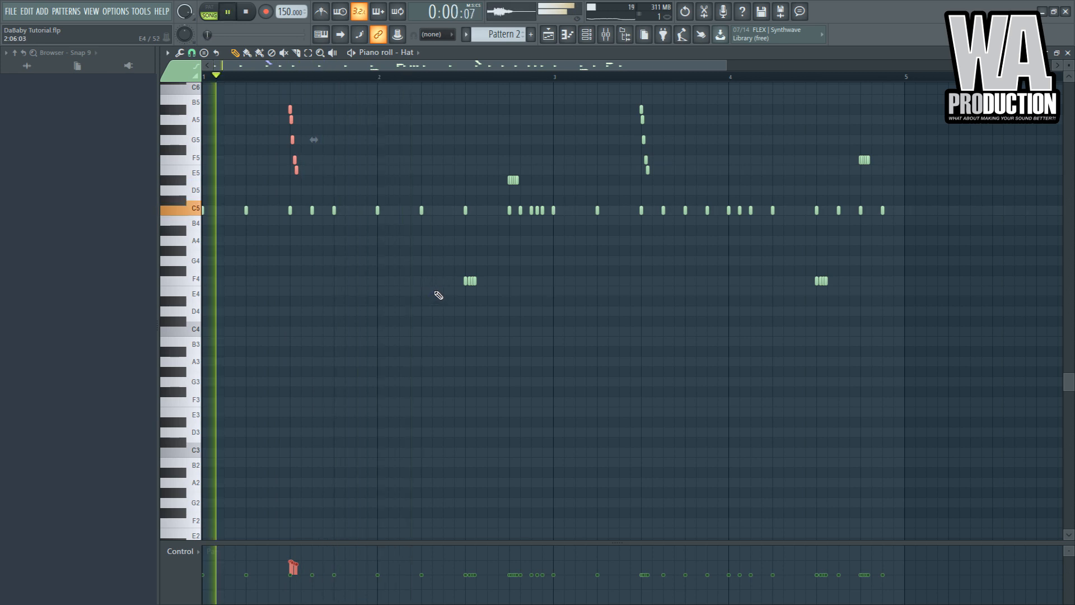
left_click_drag(416, 376, 502, 266)
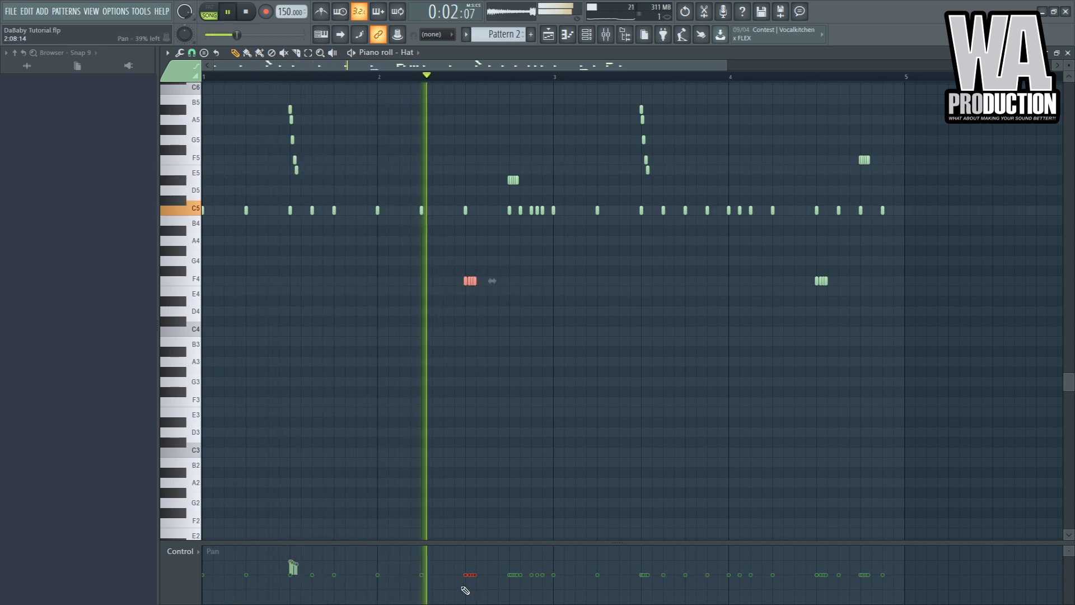
key("space")
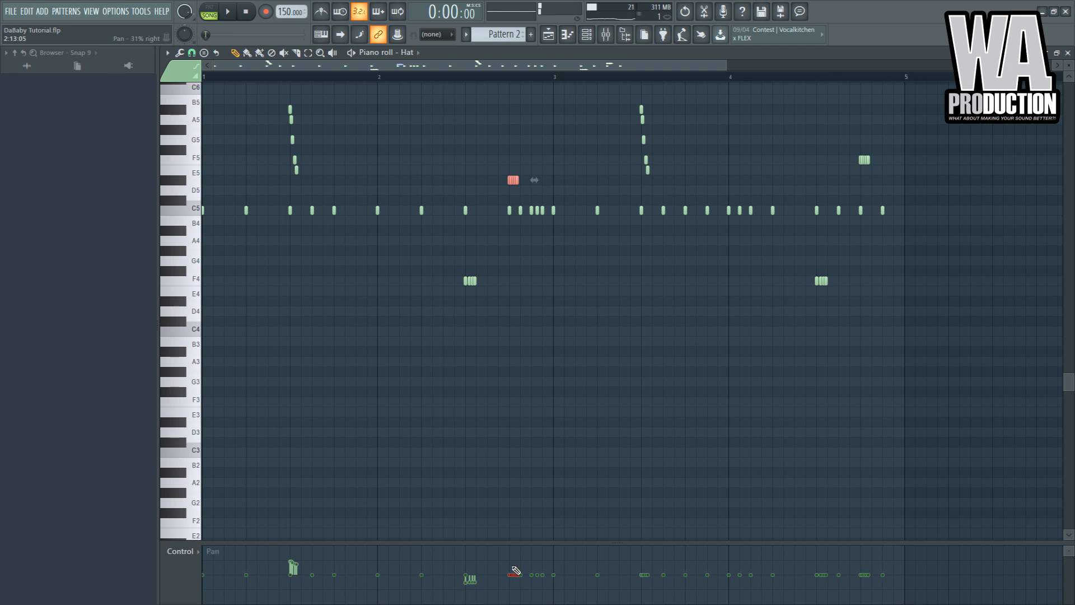
key("space")
Pan the hat rolls in bars 3 and 4: descending roll left, F4 roll right, F5 roll left
left_click_drag(677, 84, 638, 150)
left_click_drag(641, 585, 654, 586)
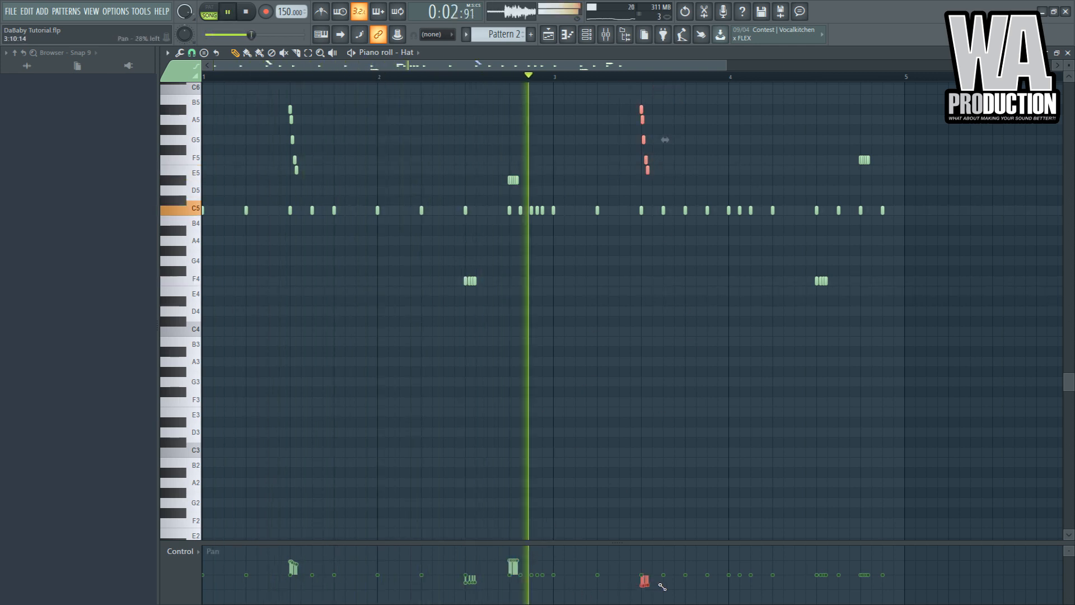
left_click_drag(756, 266, 866, 356)
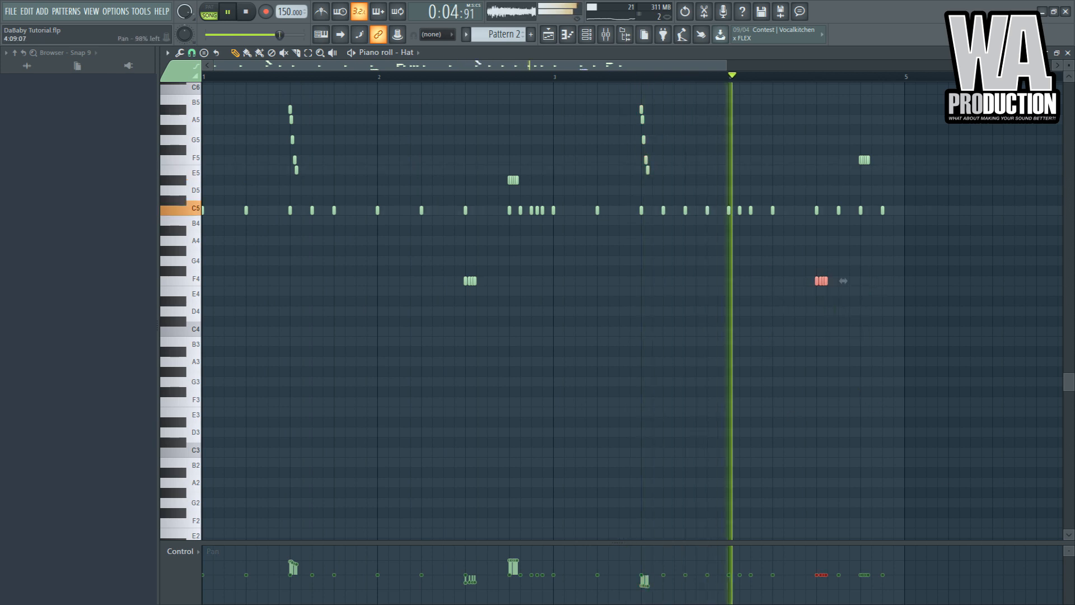
left_click_drag(909, 154, 843, 183)
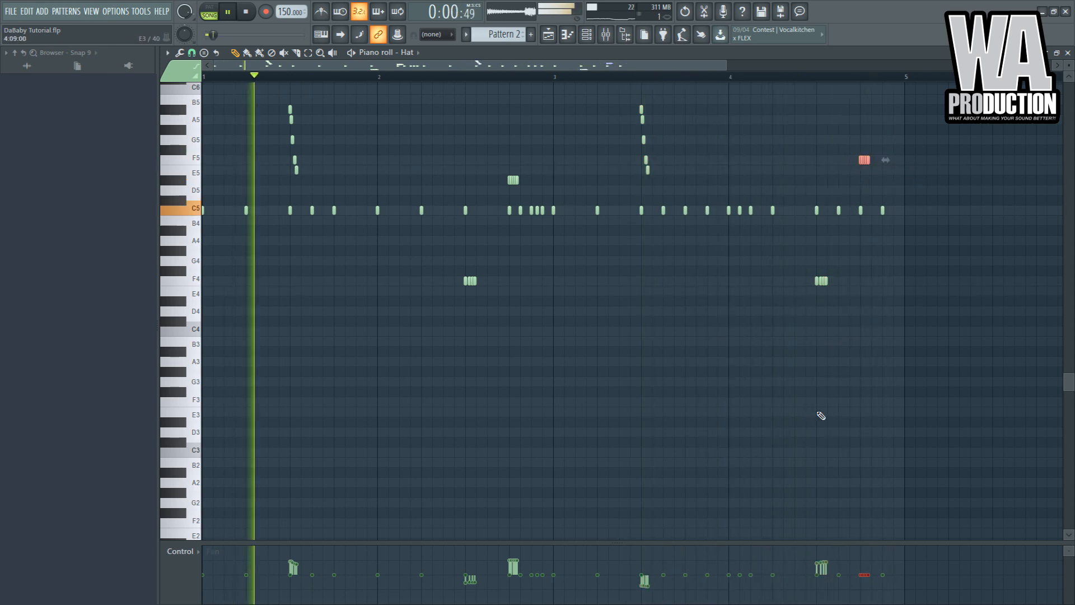
left_click_drag(858, 595, 869, 592)
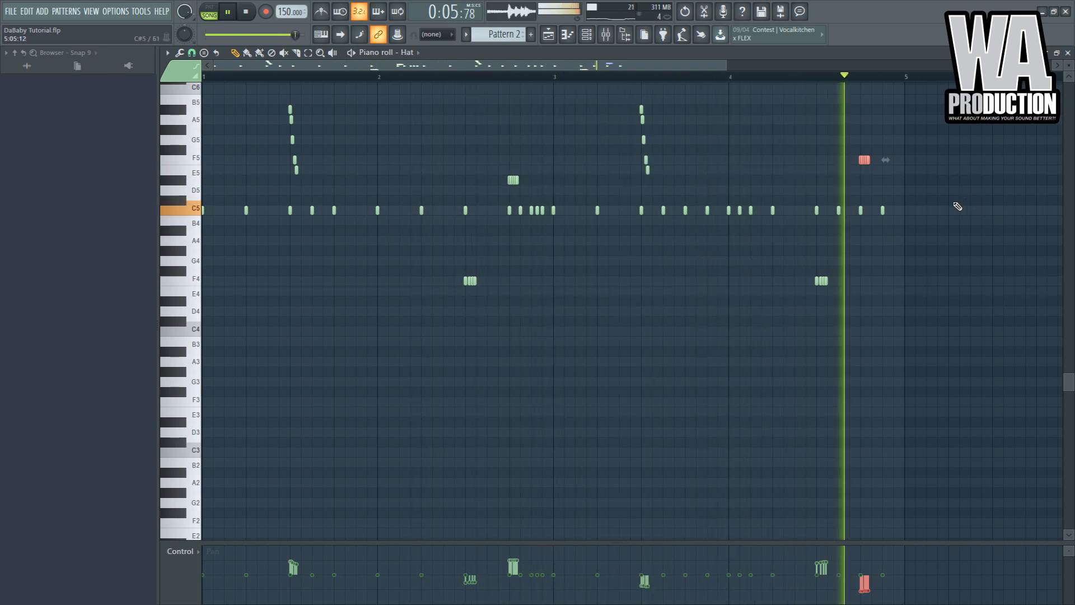
Select all the C5 hats and vary their panning slightly from note to note
left_click_drag(936, 206, 203, 223)
key("space")
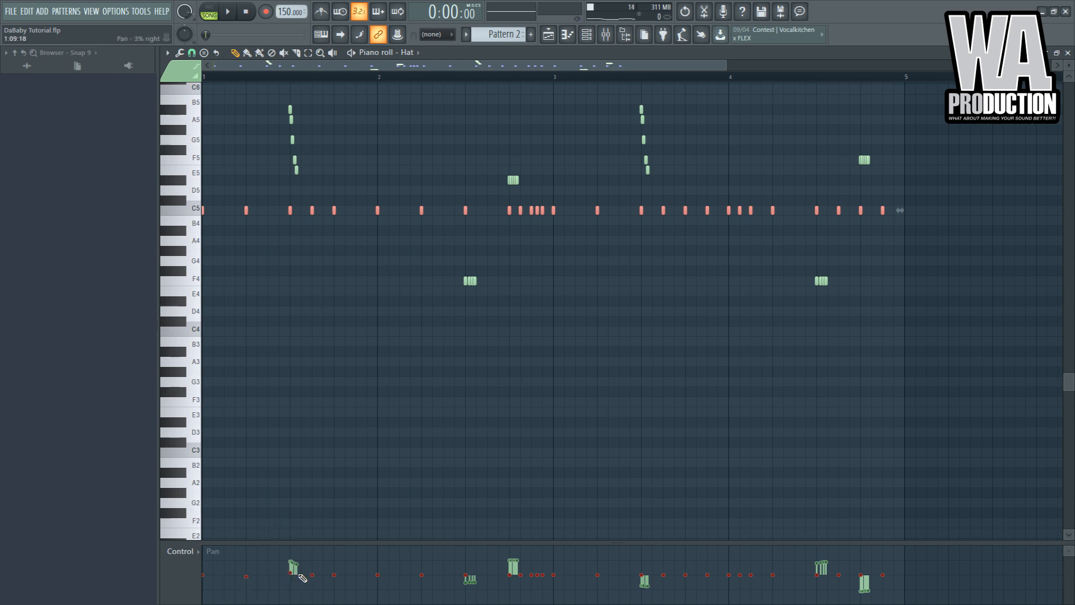
mouse_move(337, 577)
left_mouse_down()
mouse_move(849, 572)
mouse_move(880, 581)
mouse_move(821, 578)
mouse_move(816, 588)
left_mouse_up()
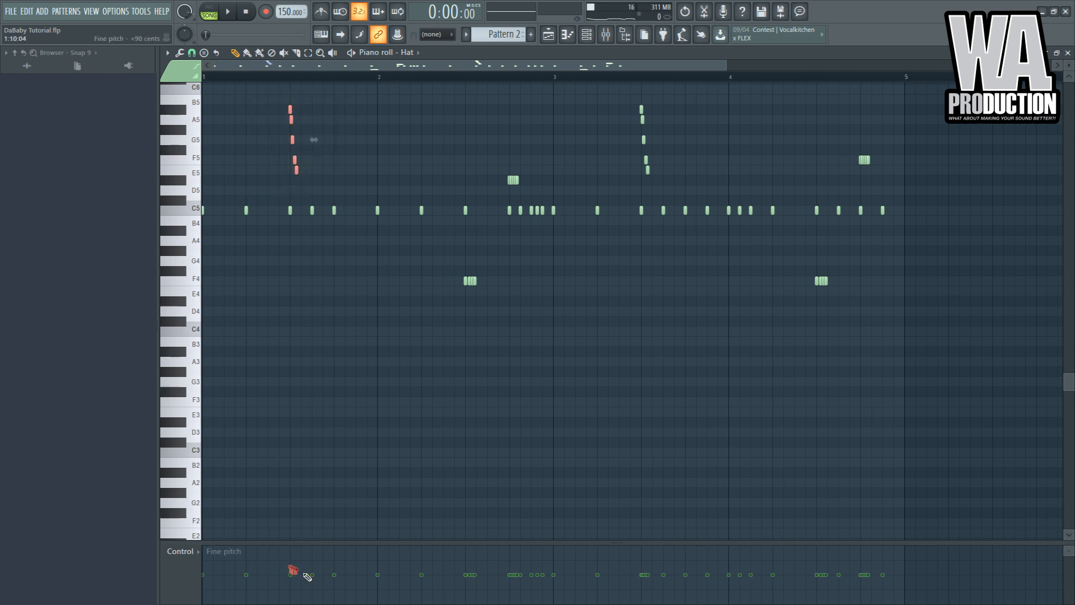
Draw a falling fine-pitch ramp across the descending hat roll in bar 3
key("space")
left_click_drag(686, 96, 593, 186)
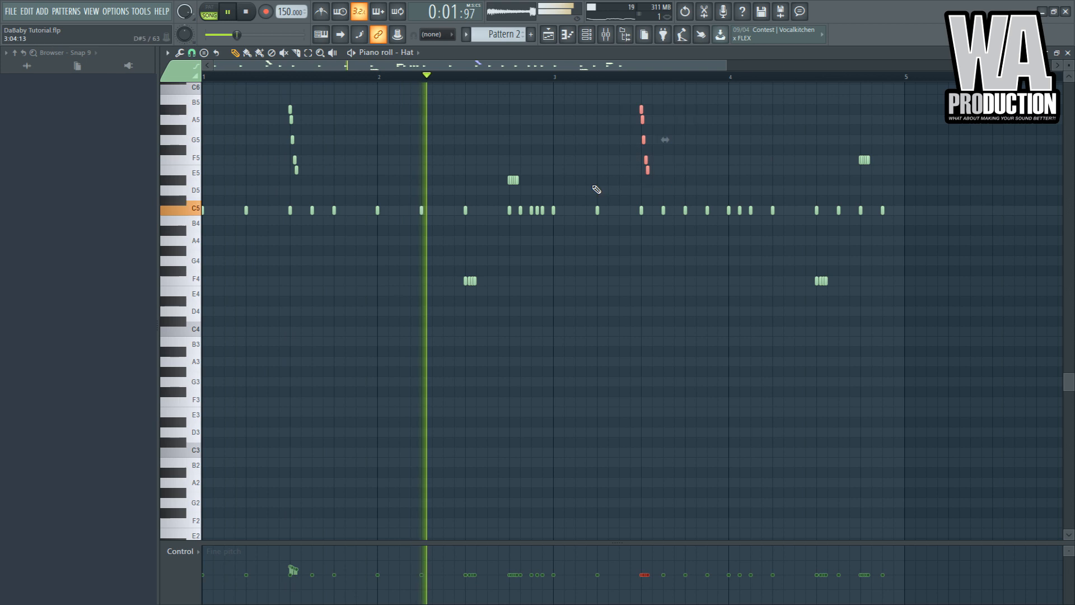
left_click_drag(640, 555, 654, 588)
key("space")
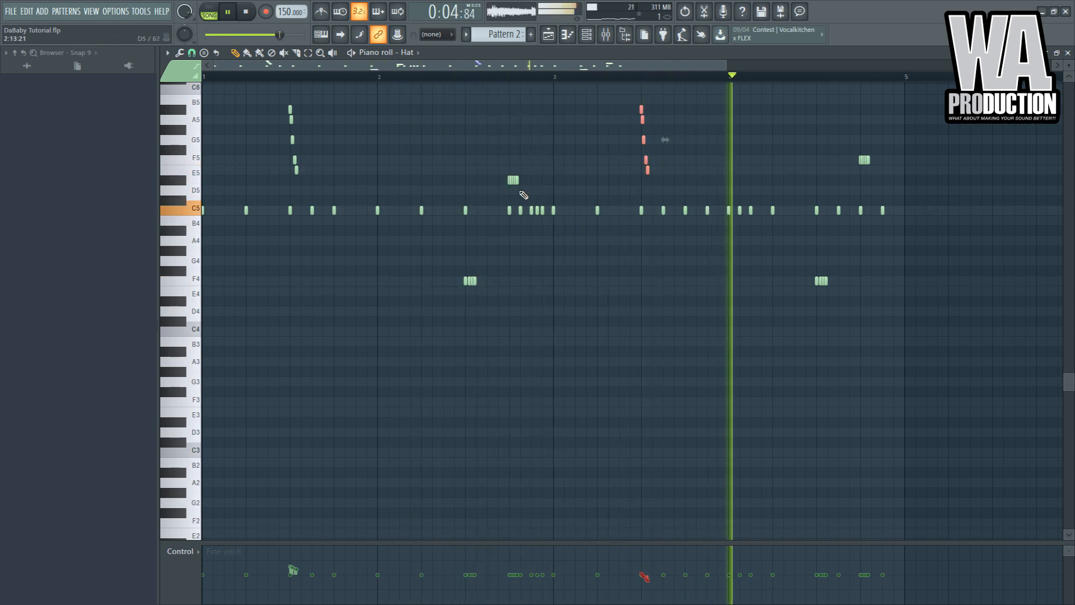
Draw gently rising fine-pitch ramps across the F4 hat rolls in bars 4 and 2
left_click(822, 280)
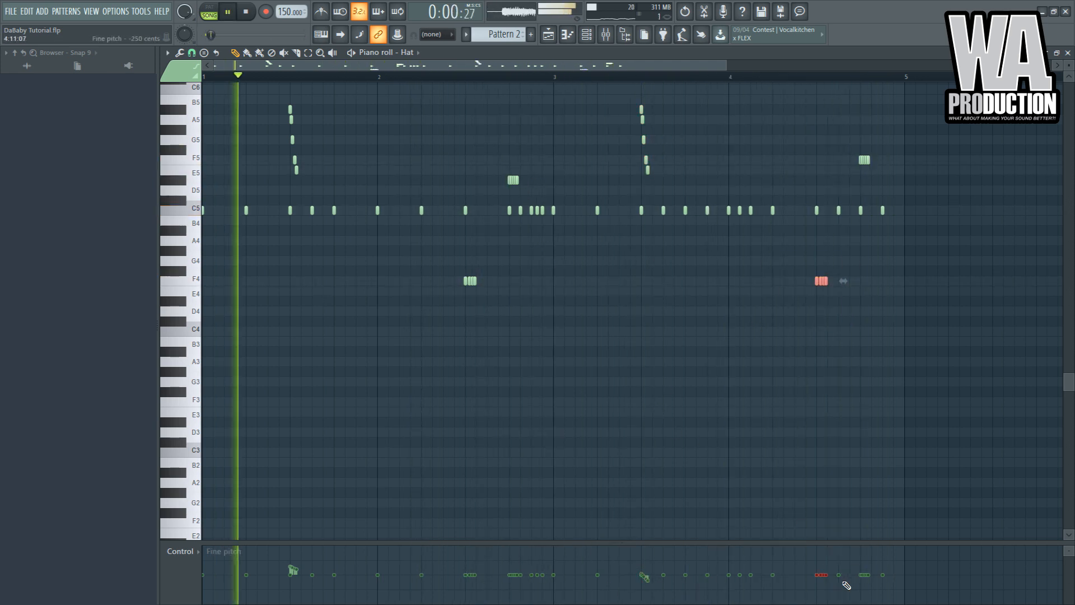
left_click_drag(818, 574, 830, 571)
left_click(471, 282)
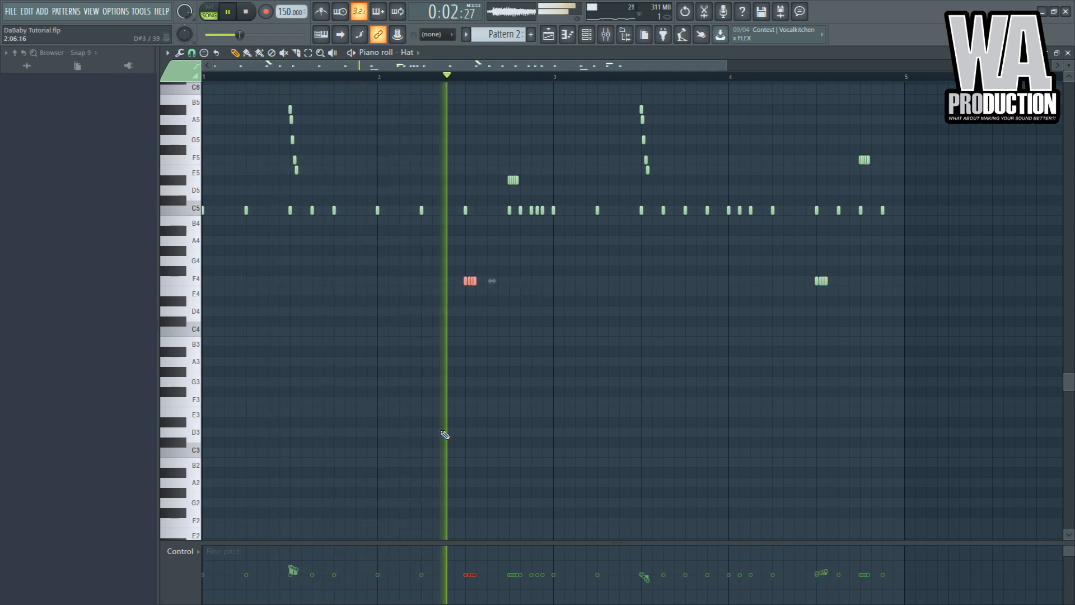
left_click_drag(464, 574, 517, 565)
Draw steep falling fine-pitch ramps across the D#5 roll in bar 2 and the F5 roll in bar 4
left_click(513, 180)
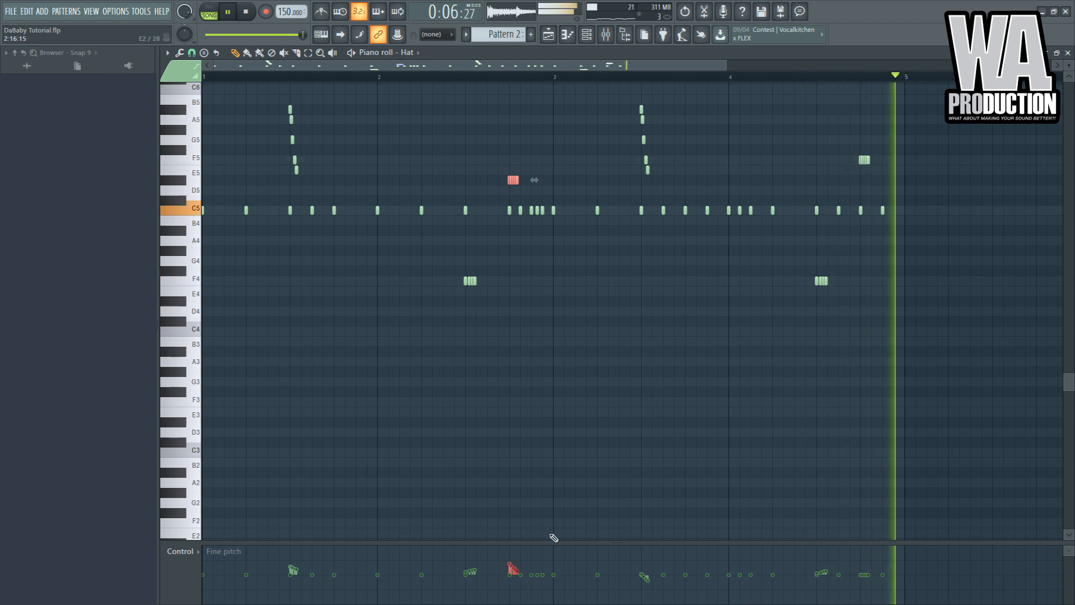
left_click(865, 160)
left_click_drag(860, 562, 878, 582)
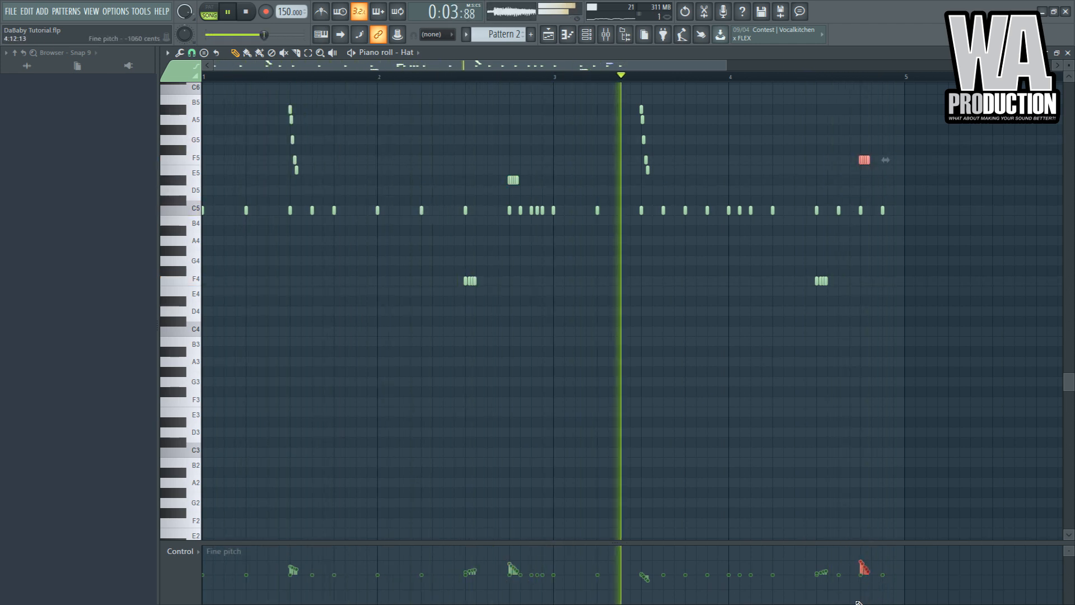
Open the Hat channel's sampler settings to review them, then return to its note pattern
key("F6")
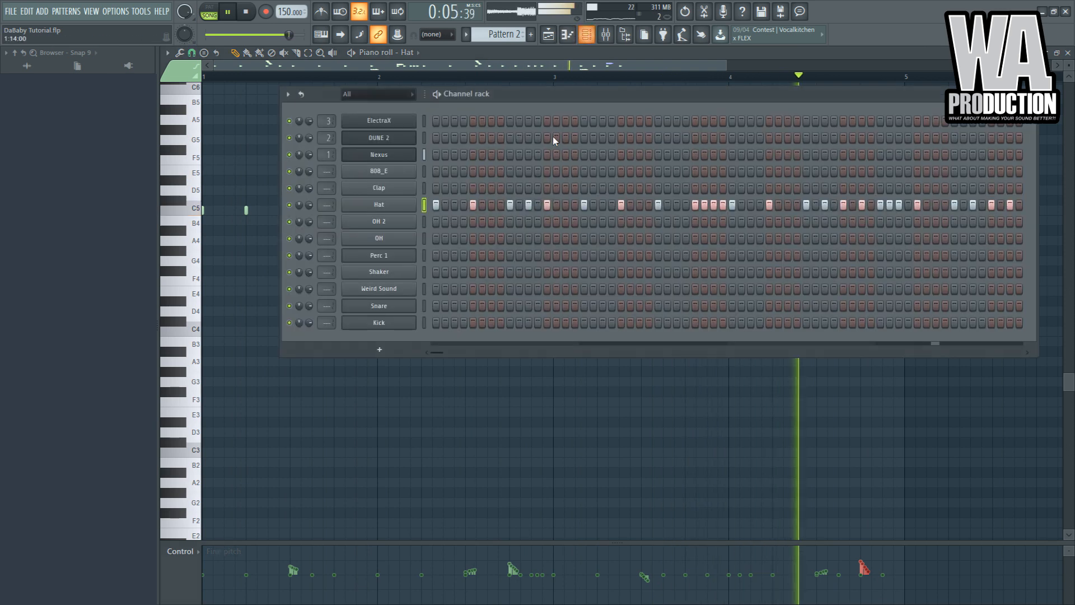
left_click(394, 215)
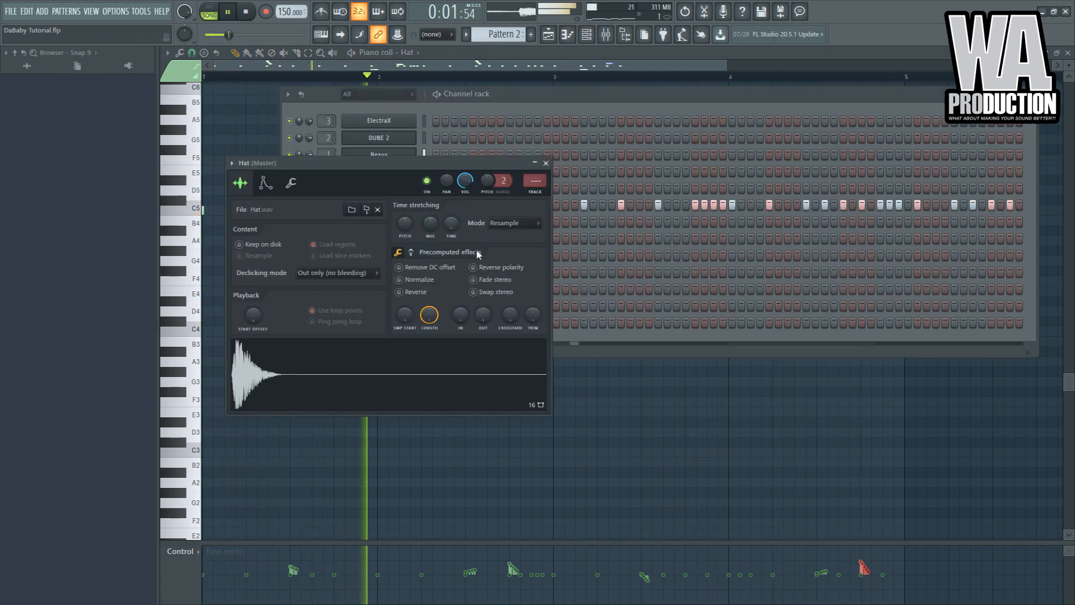
left_click(616, 433)
Select all the C5 hats and slightly offset the fine pitch of individual notes in bars 1 and 2
key("space")
left_click_drag(929, 206, 203, 234)
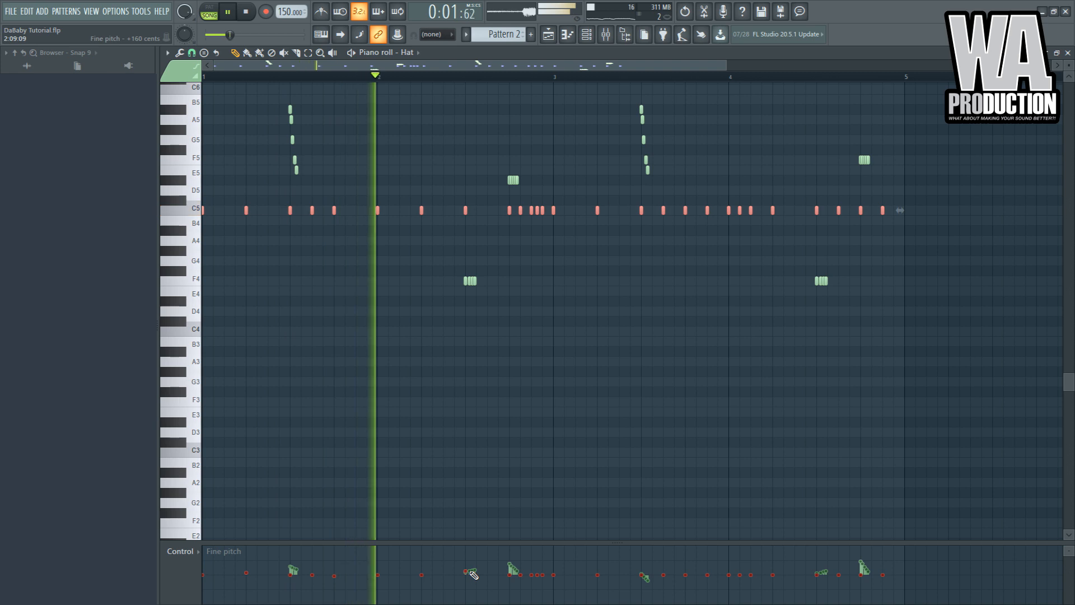
left_click(532, 579)
key("space")
key("space")
Offset the fine pitch of several C5 hats in bars 3 and 4, some slightly up and some down
left_click(686, 578)
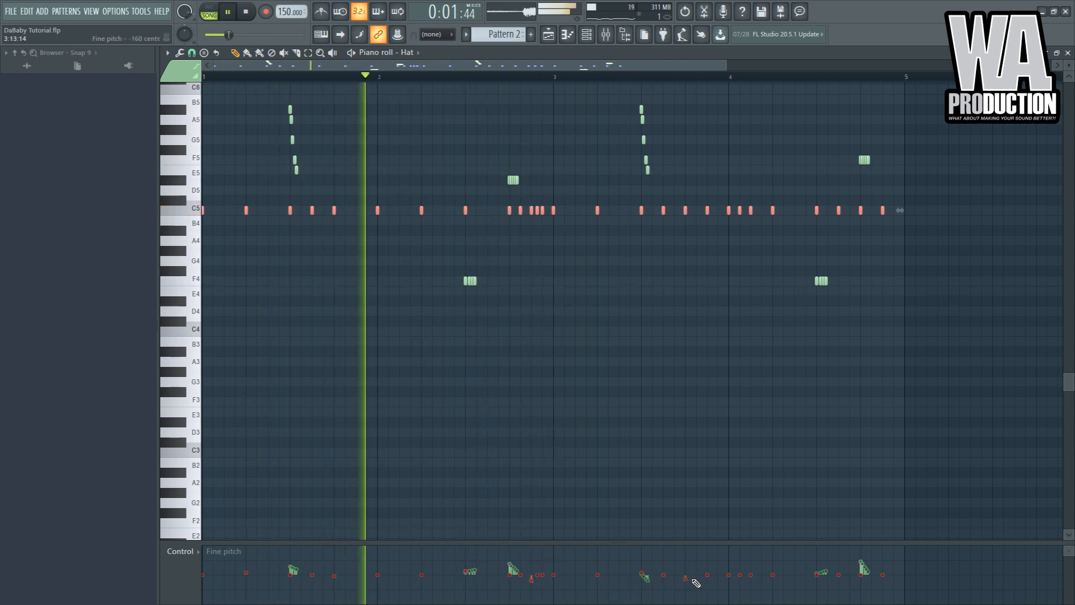
left_click(729, 573)
left_click(740, 572)
left_click(773, 579)
left_click(839, 572)
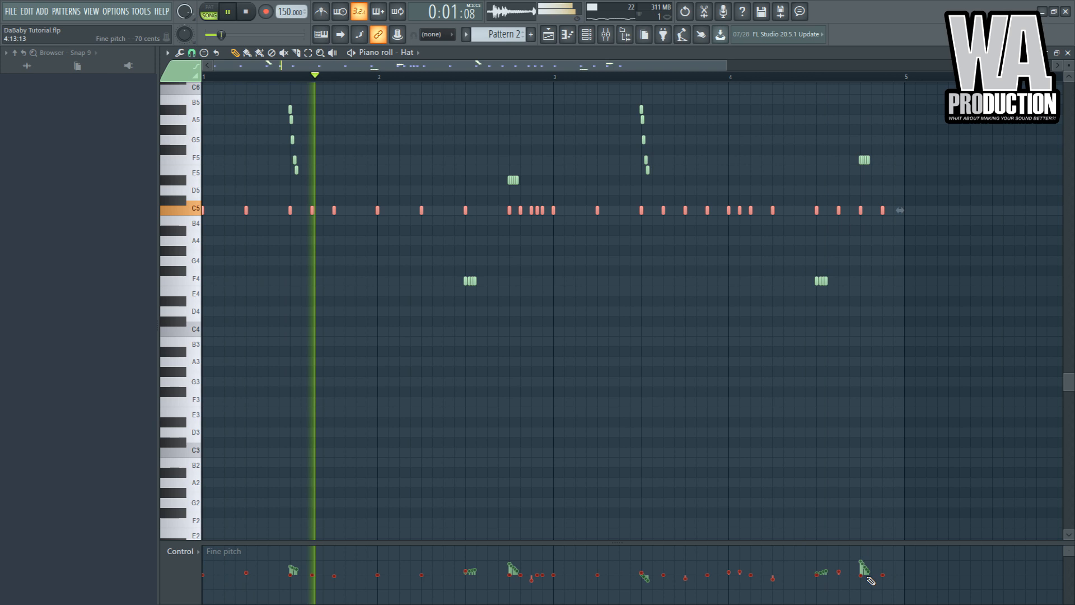
Deselect the hats, stop playback and return from the hat notes to the channel rack over the playlist
left_click(762, 460, "ctrl")
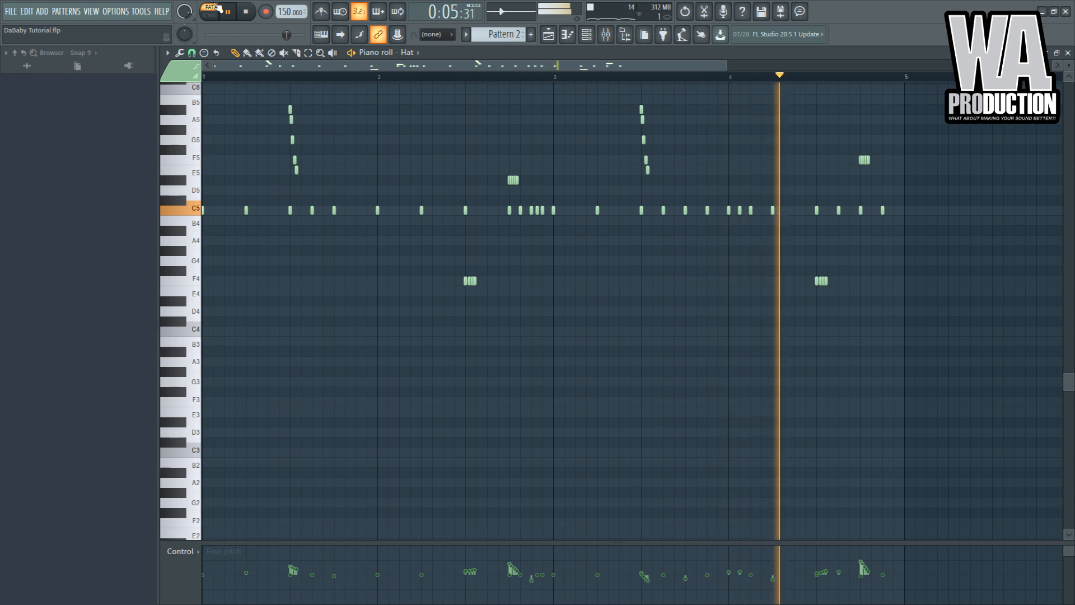
left_click(228, 8)
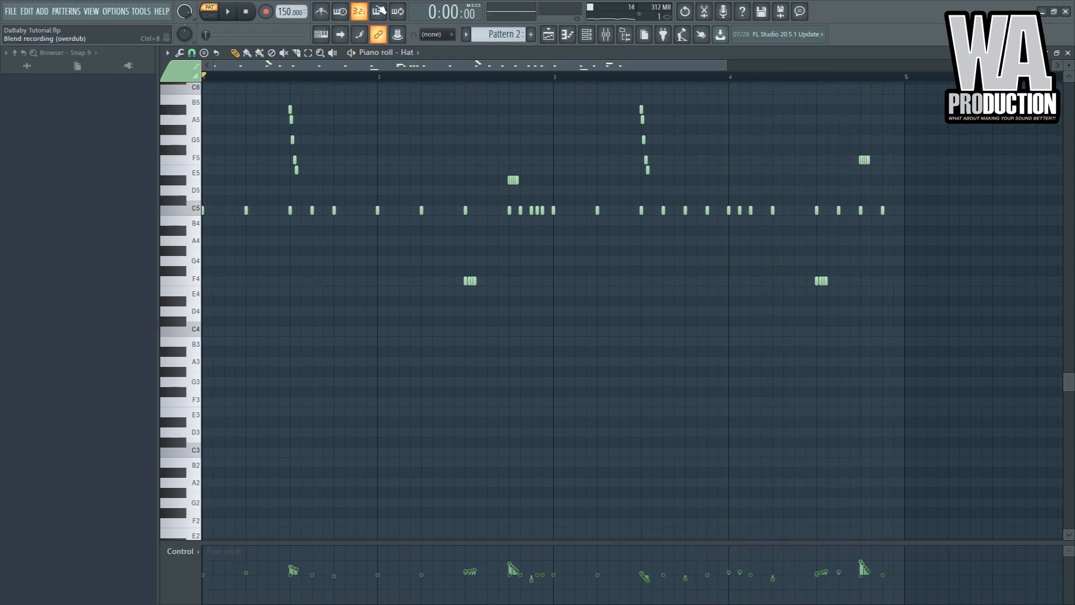
left_click(575, 40)
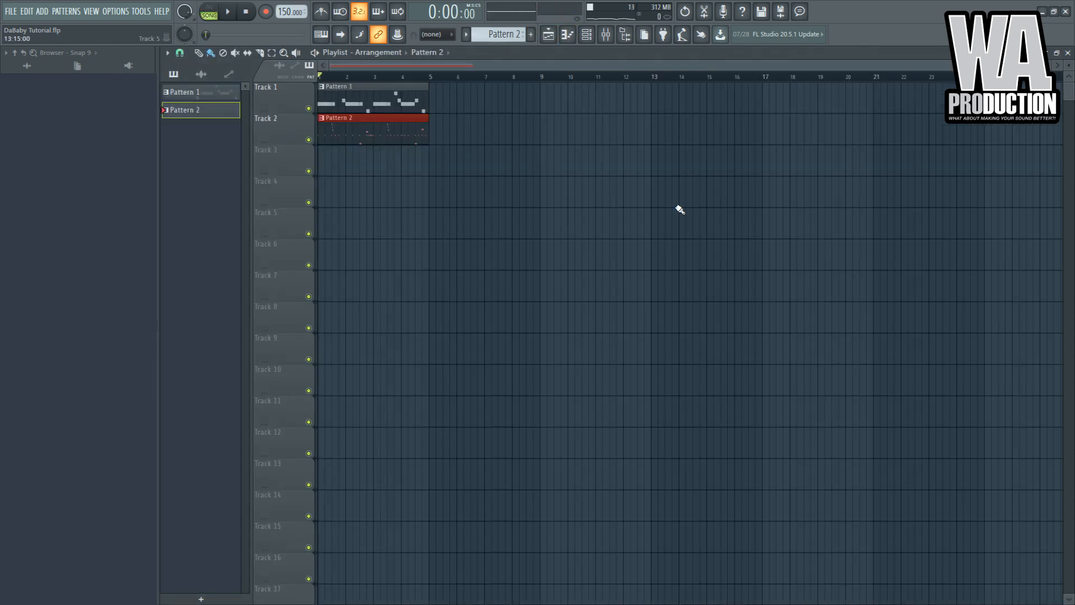
left_click(584, 41)
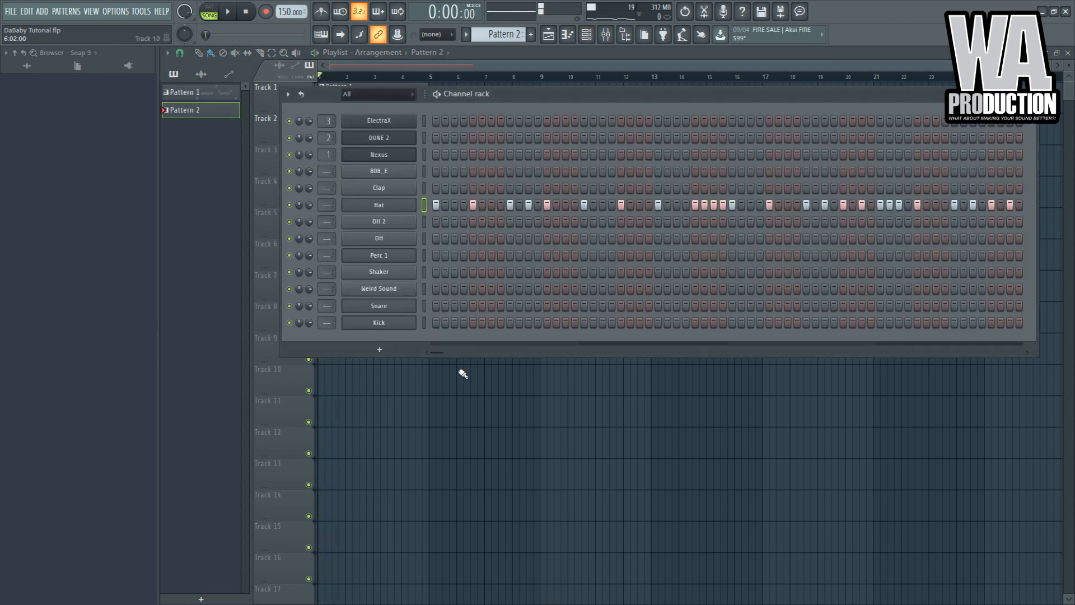
Place a Clap hit on beat 3 of each of the four bars
key("space")
left_click(509, 188)
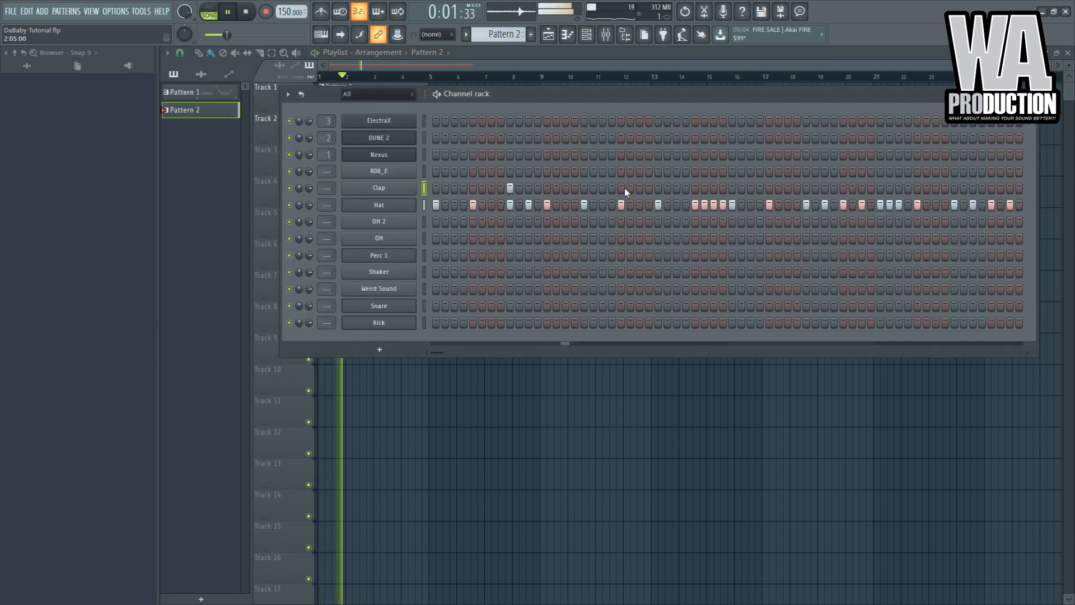
left_click(622, 188)
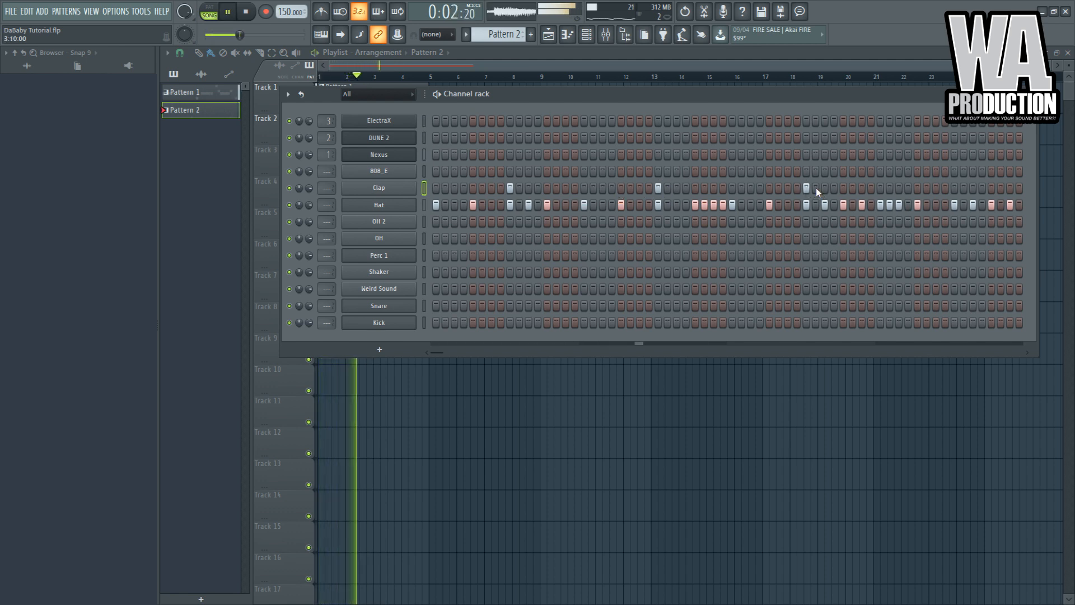
Raise the silence trimming threshold of the Clap sample, then return to the channel rack
left_click(410, 190)
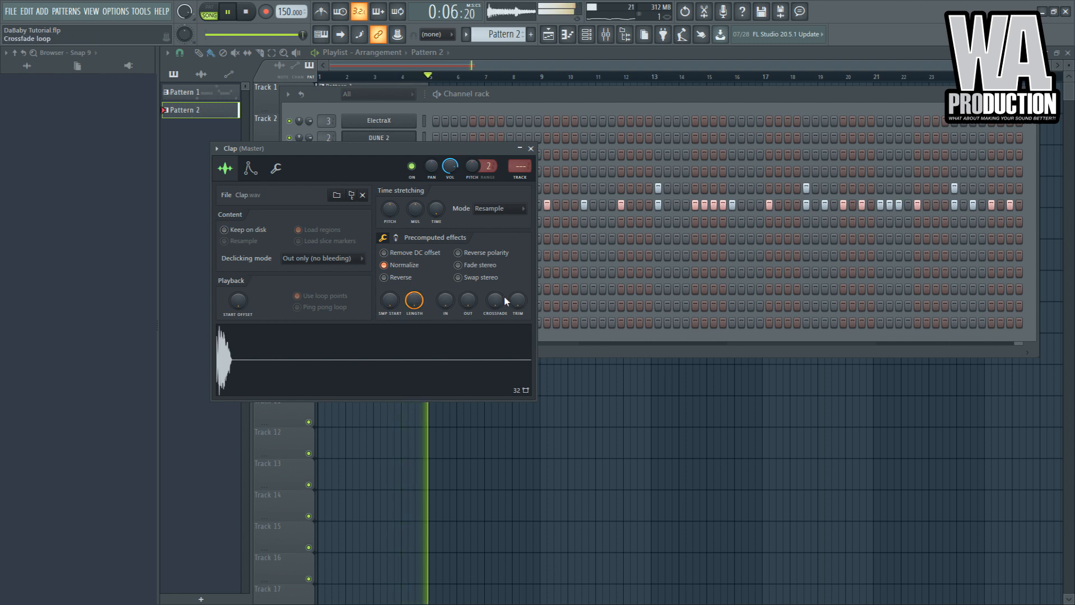
left_click_drag(518, 300, 522, 279)
left_click(603, 105)
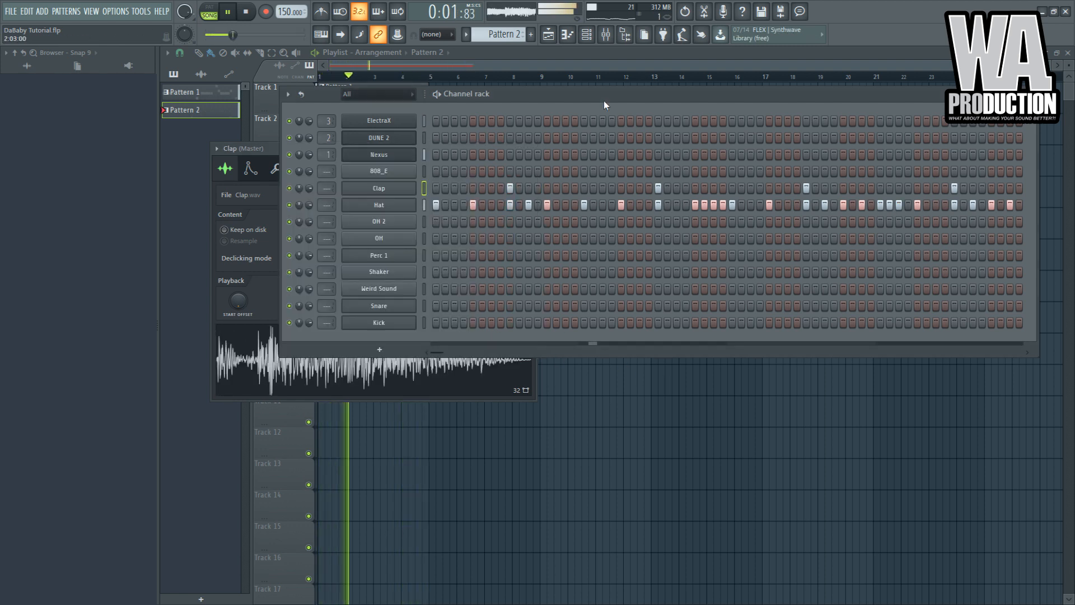
Layer a Snare hit under each Clap, on beat 3 of all four bars, and audition the pattern
left_click(510, 305)
key("space")
left_click(658, 306)
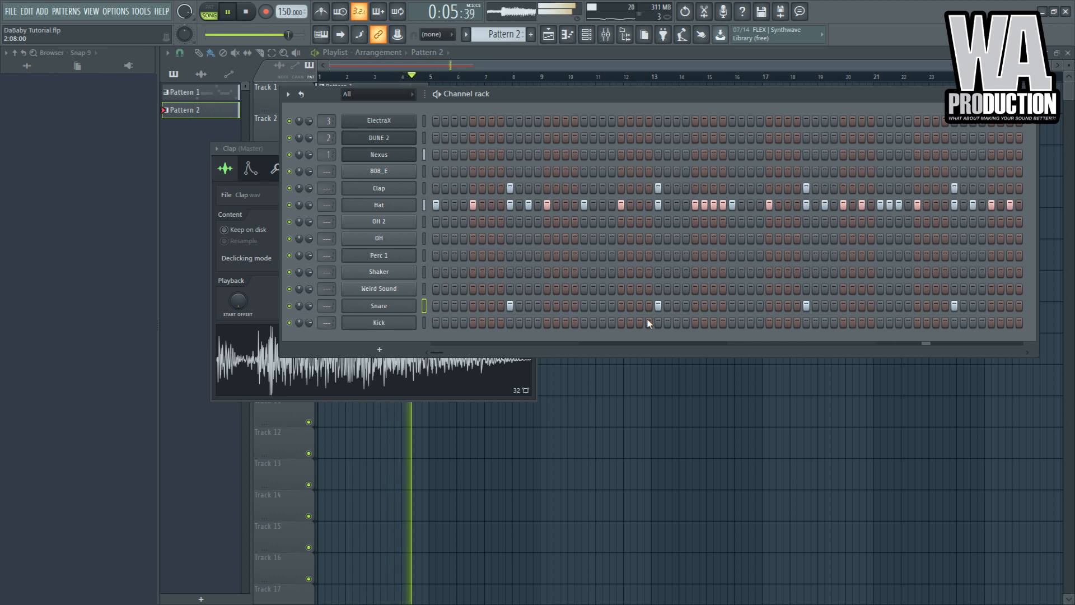
key("space")
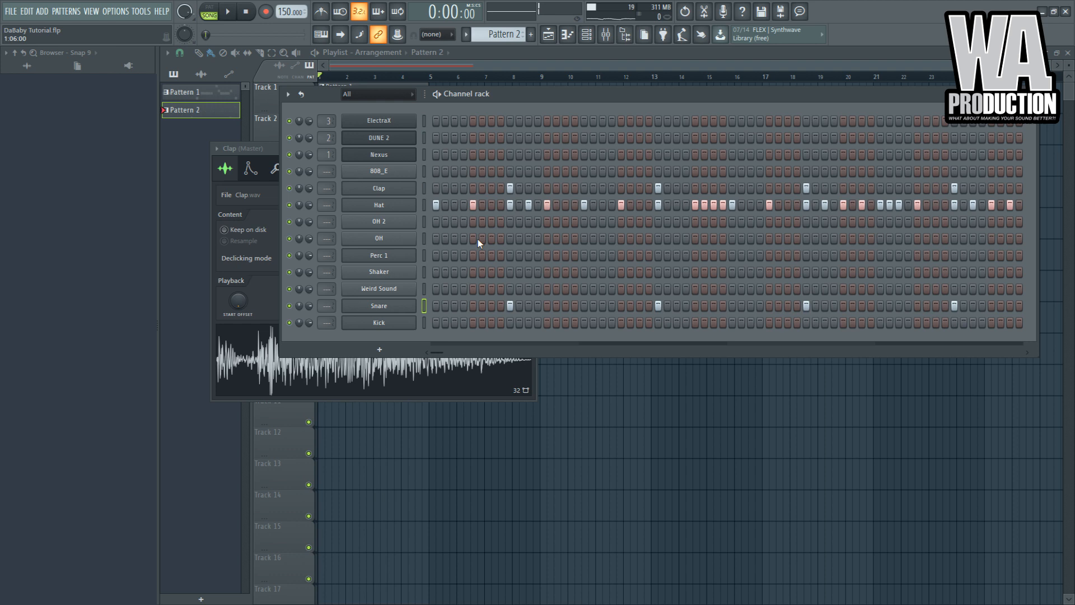
Place OH 2 hits on beat 4 of bars 1 and 3, and OH hits on beat 2 of bars 1 and 3 and beat 4 of bar 4
left_click(548, 221)
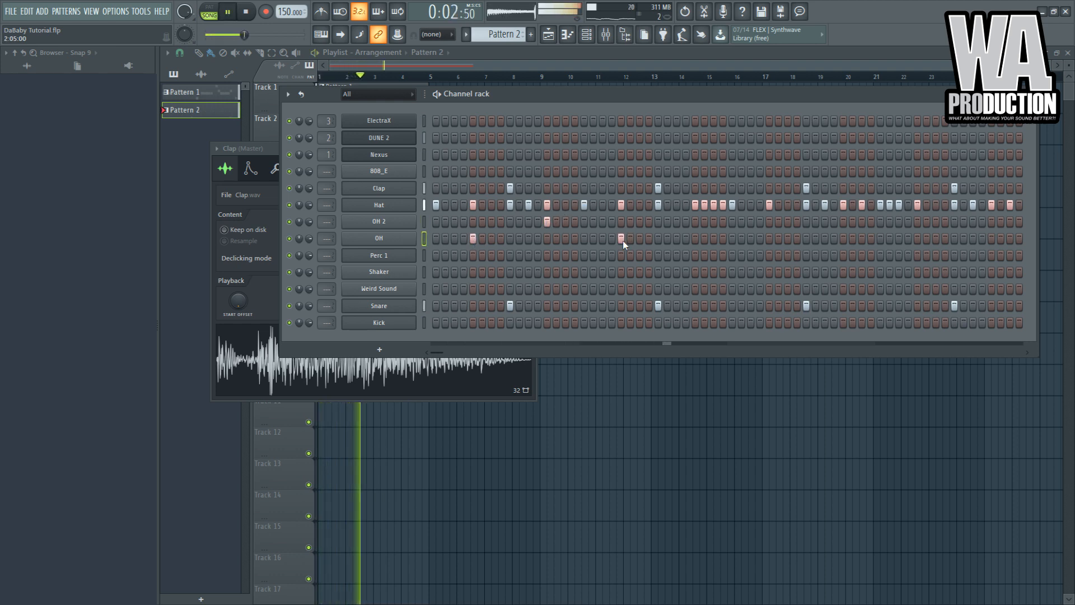
left_click(769, 238)
left_click(844, 221)
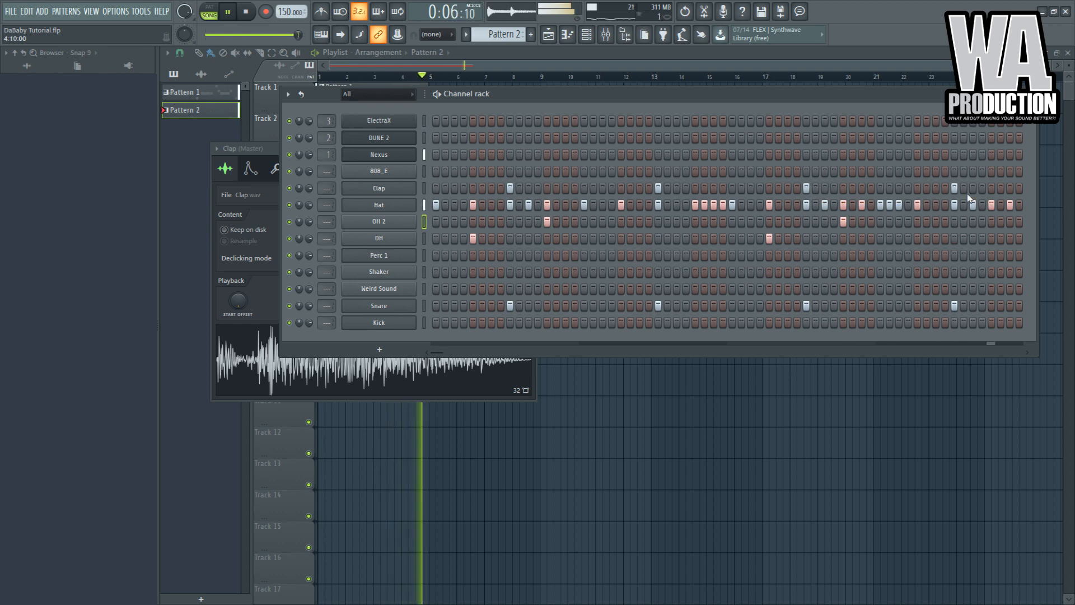
left_click(991, 238)
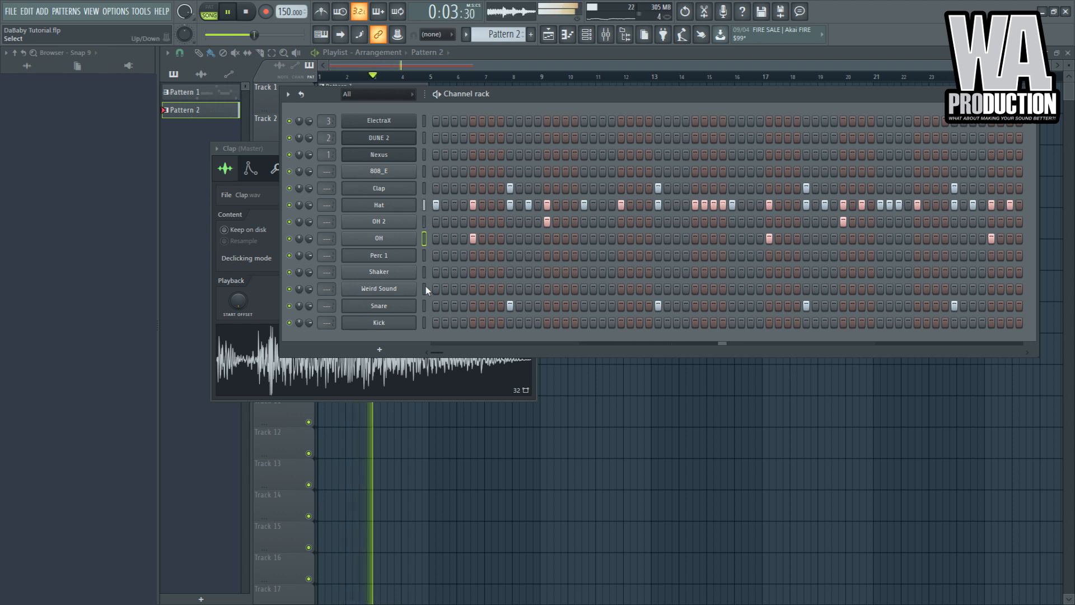
key("space")
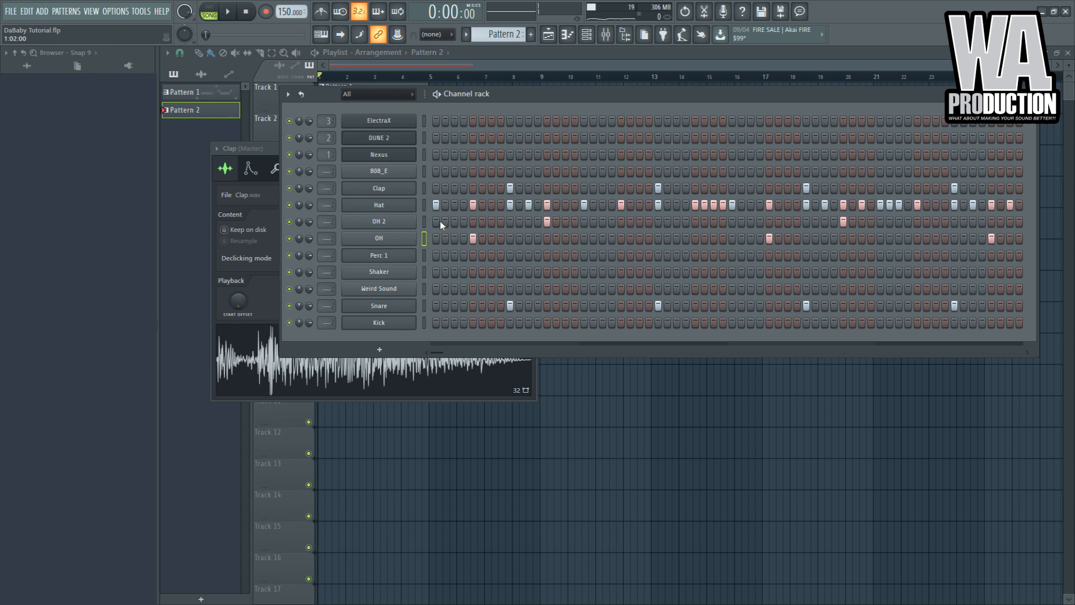
Check the Weird Sound sample, then raise the silence trimming threshold of the Perc 1 sample
left_click(398, 289)
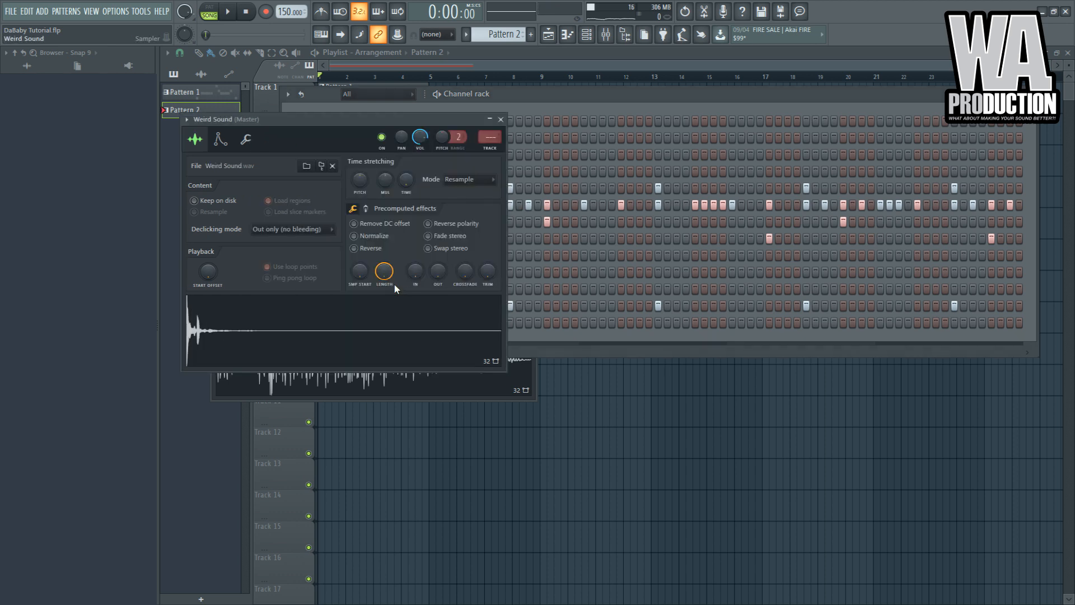
left_click(530, 250)
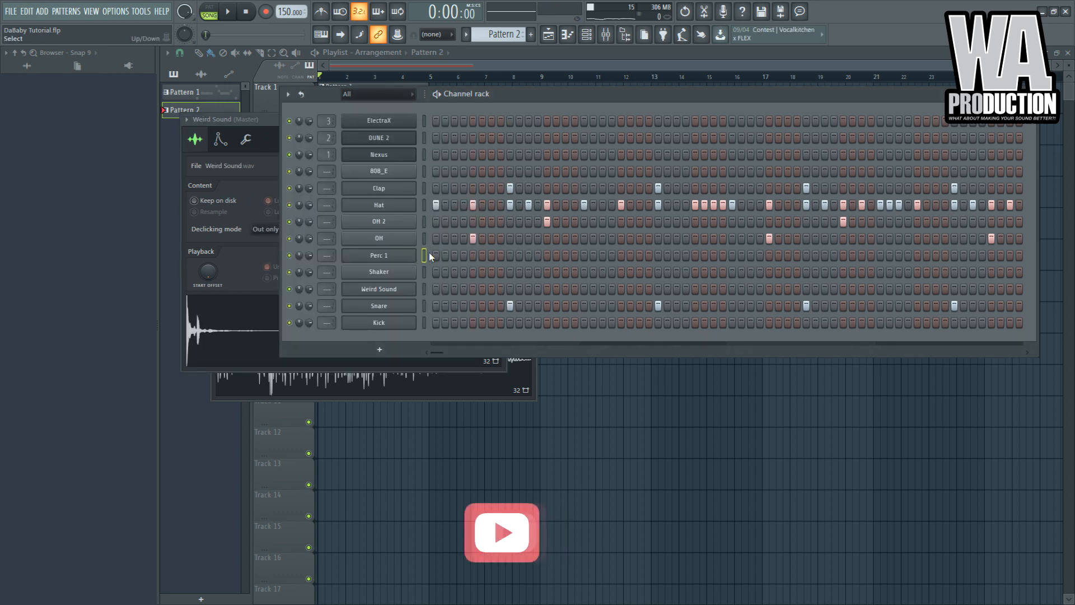
left_click(397, 254)
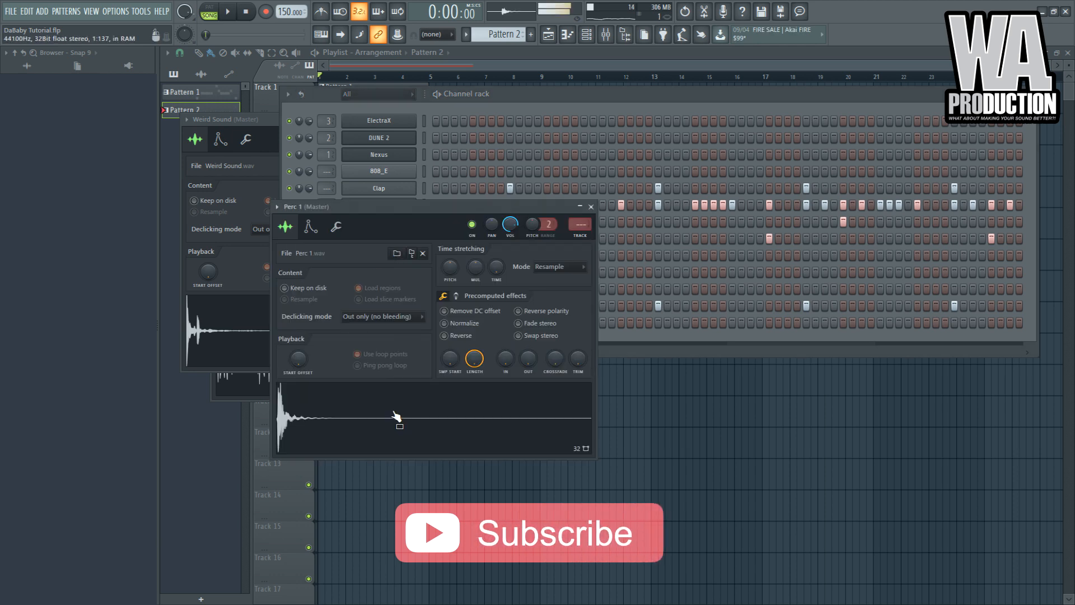
left_click_drag(577, 361, 577, 343)
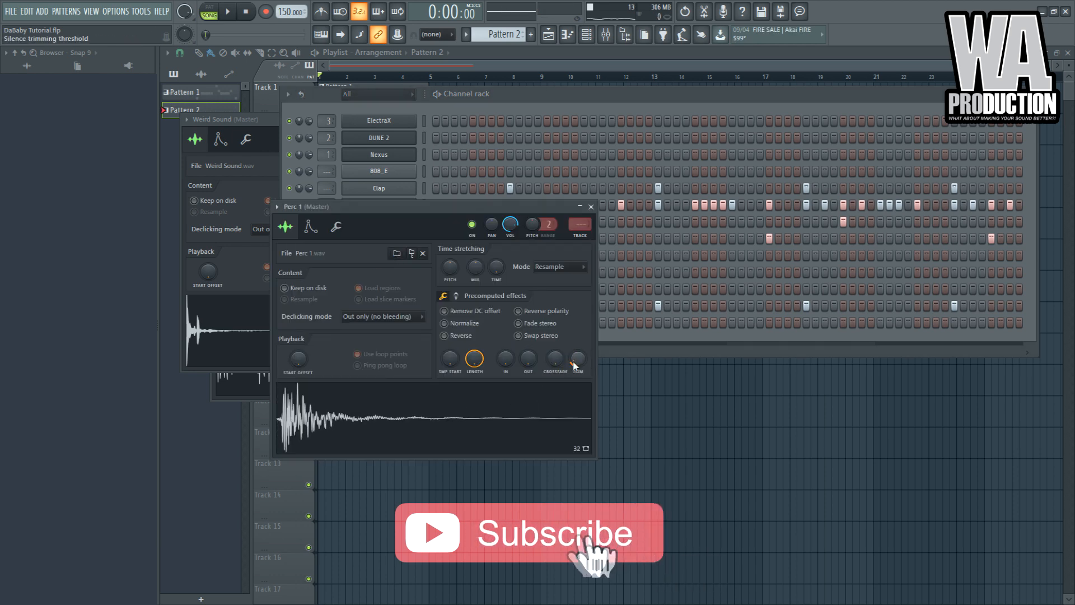
left_click(483, 104)
key("space")
key("space")
left_click_drag(456, 256, 469, 253)
key("space")
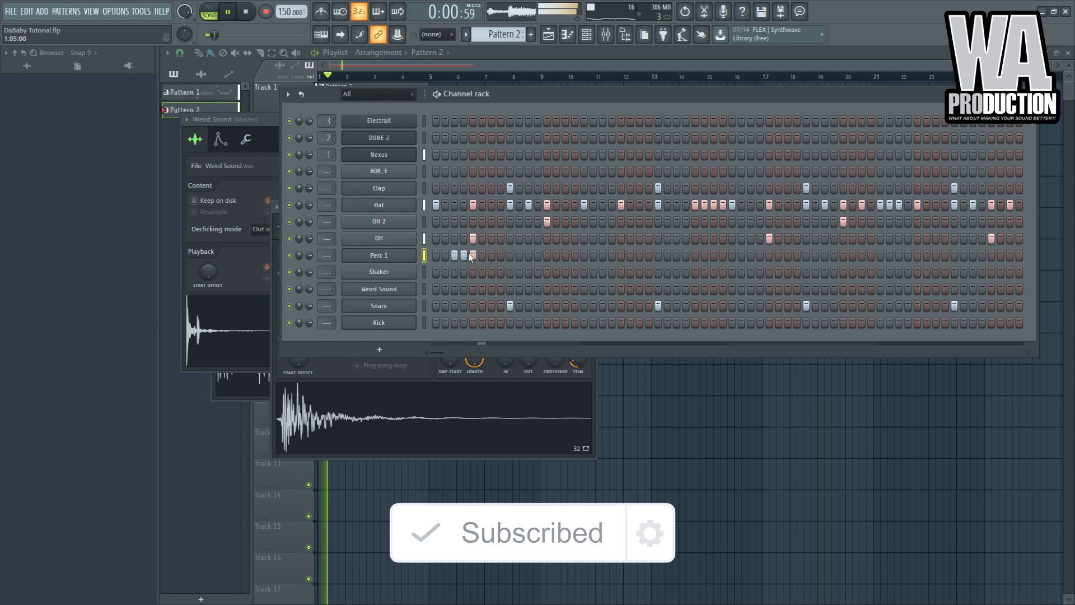
right_click(474, 255)
right_click(463, 256)
right_click(455, 256)
Place three consecutive Perc 1 hits starting on beat 2 of each of the four bars
left_click(480, 256)
left_click(492, 256)
left_click(475, 257)
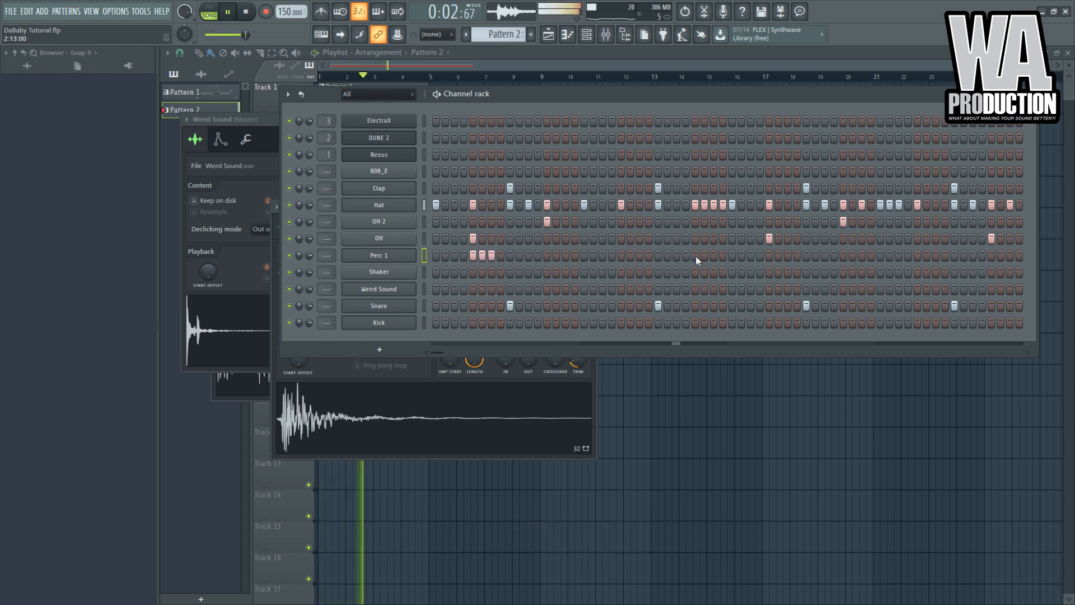
left_click_drag(621, 256, 640, 255)
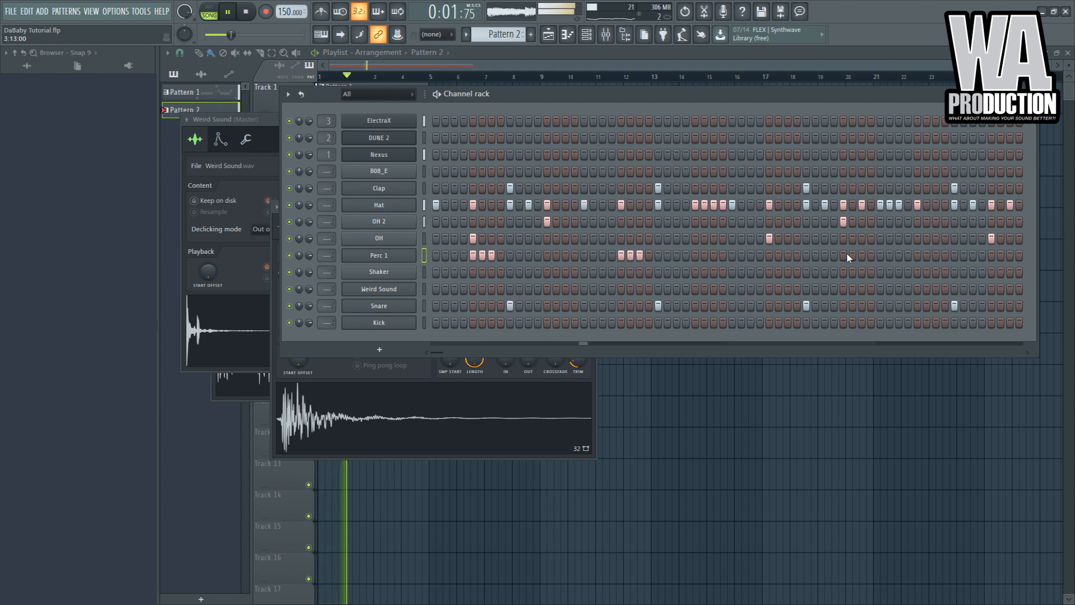
left_click_drag(769, 256, 788, 256)
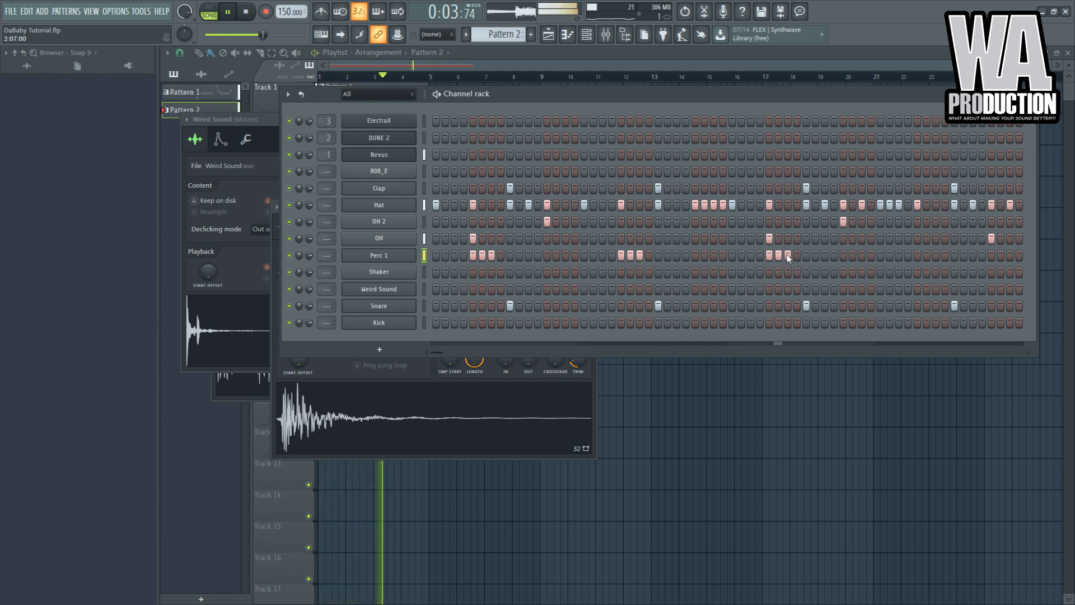
left_click_drag(917, 256, 934, 255)
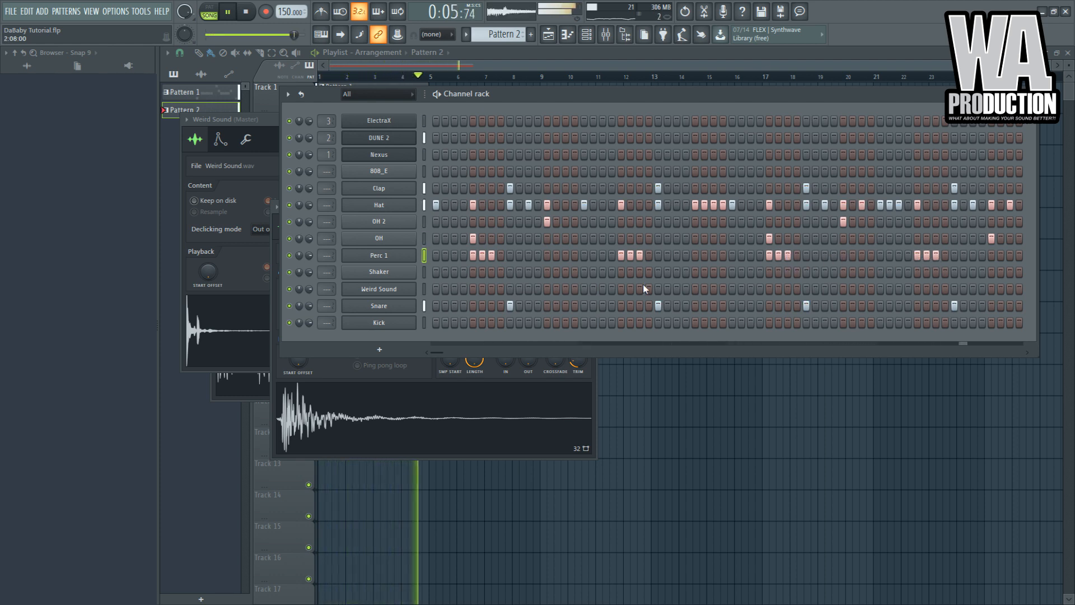
left_click(538, 288)
right_click(538, 288)
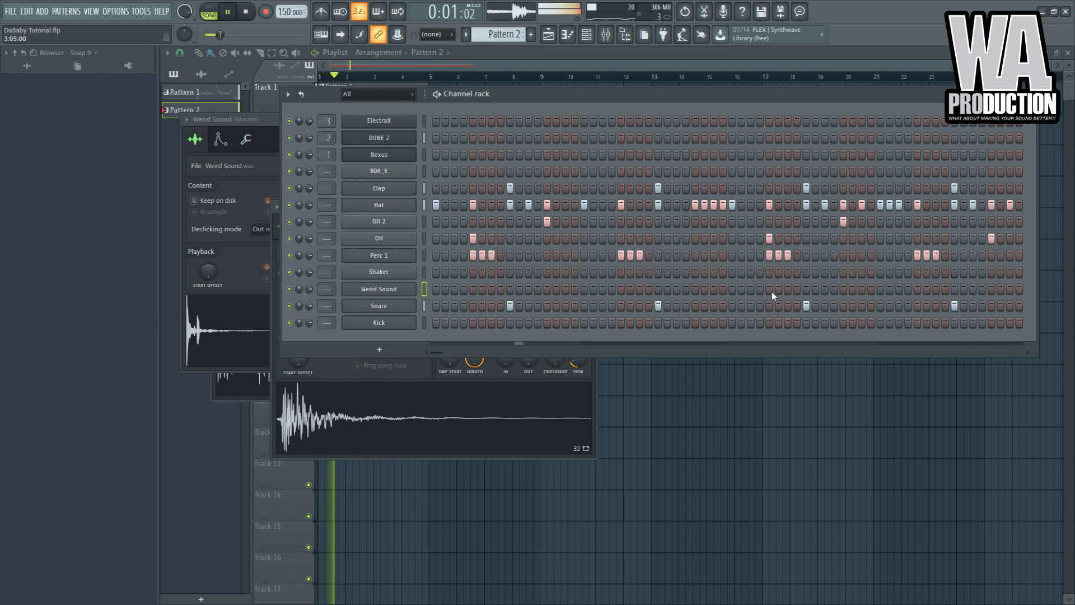
left_click(695, 289)
right_click(695, 289)
key("space")
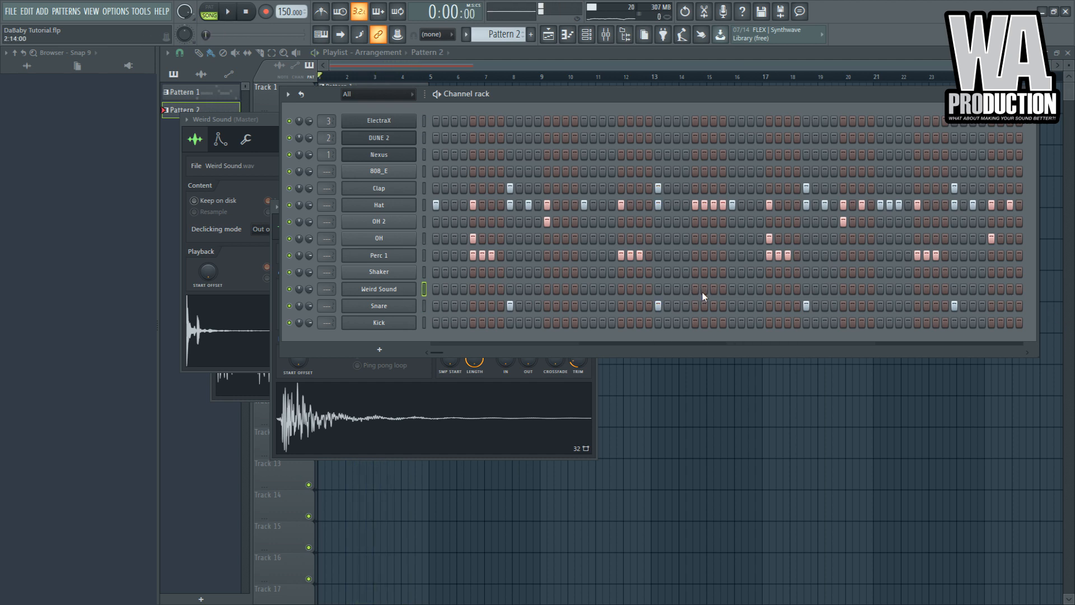
Place Weird Sound hits on beat 4 of bars 2 and 4 and audition the pattern
left_click(694, 289)
key("space")
left_click(991, 289)
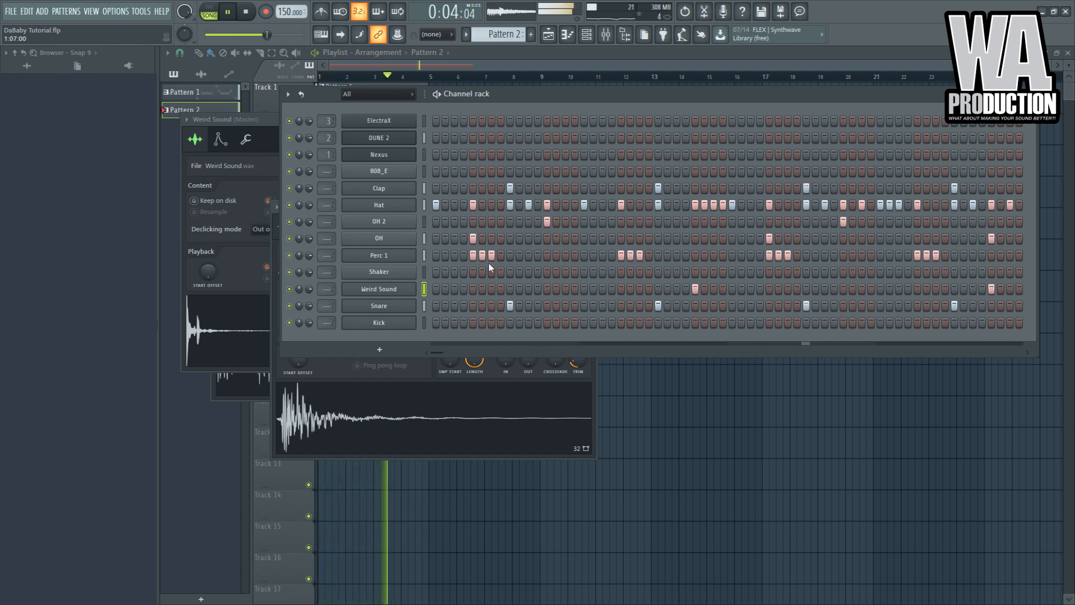
key("space")
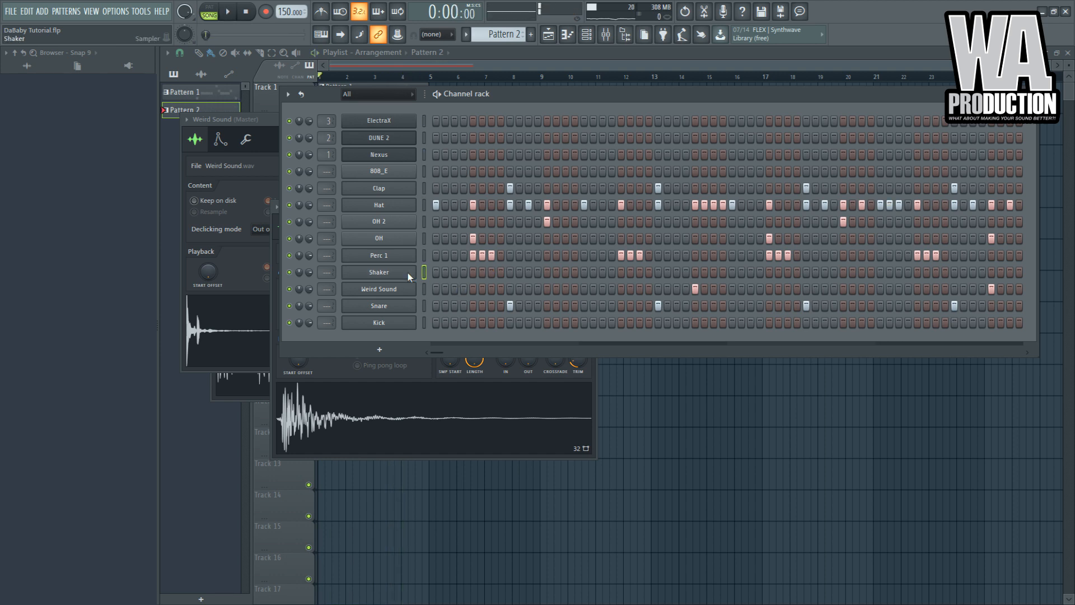
Fill the Shaker channel with a hit on every second step and show its note velocities in the piano roll
key("ctrl+v")
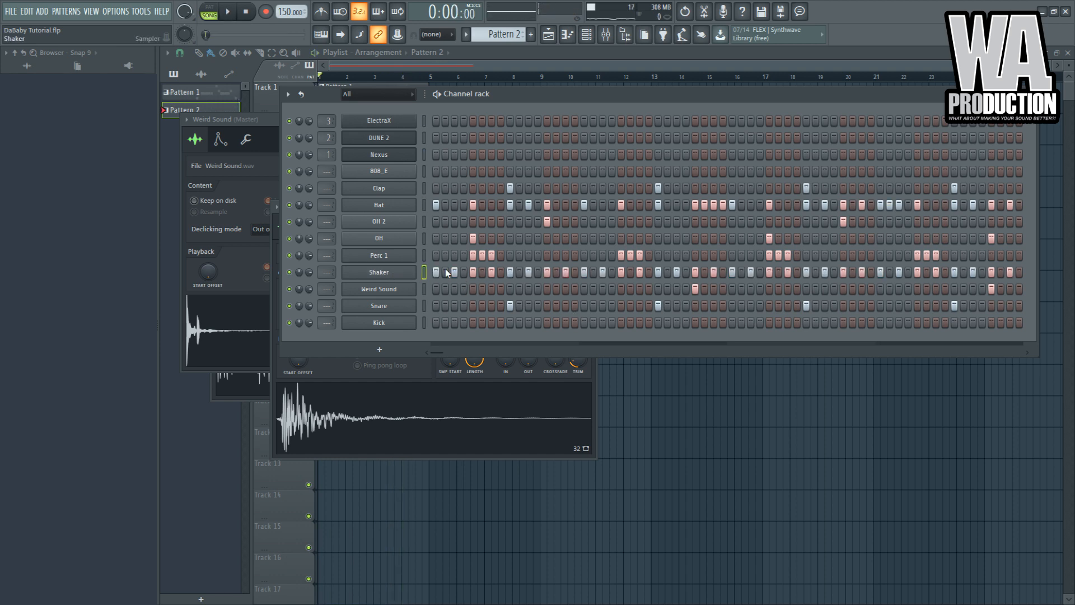
key("F7")
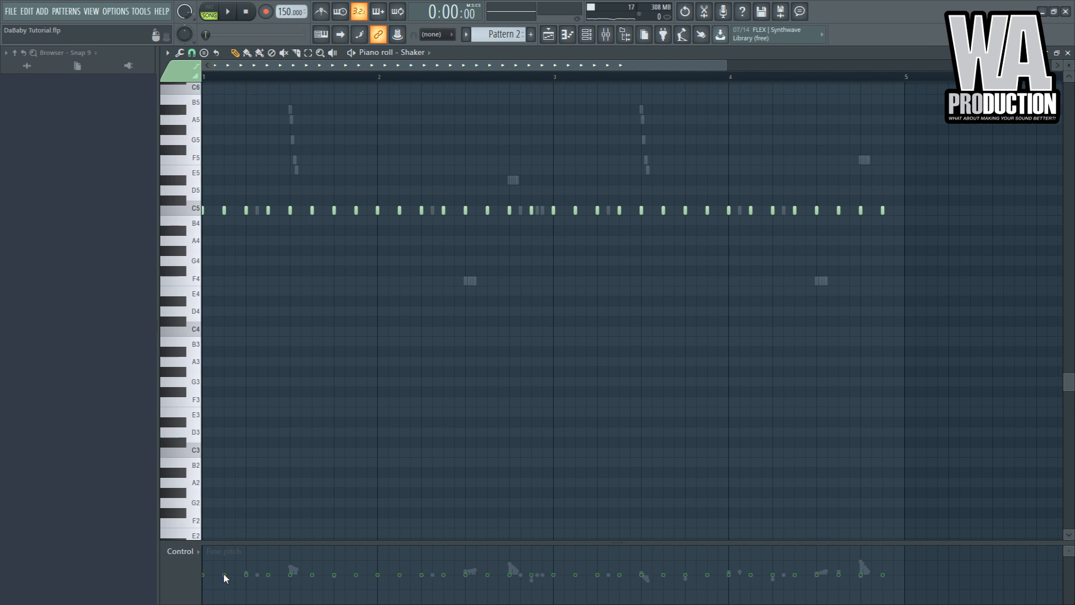
left_click(220, 545)
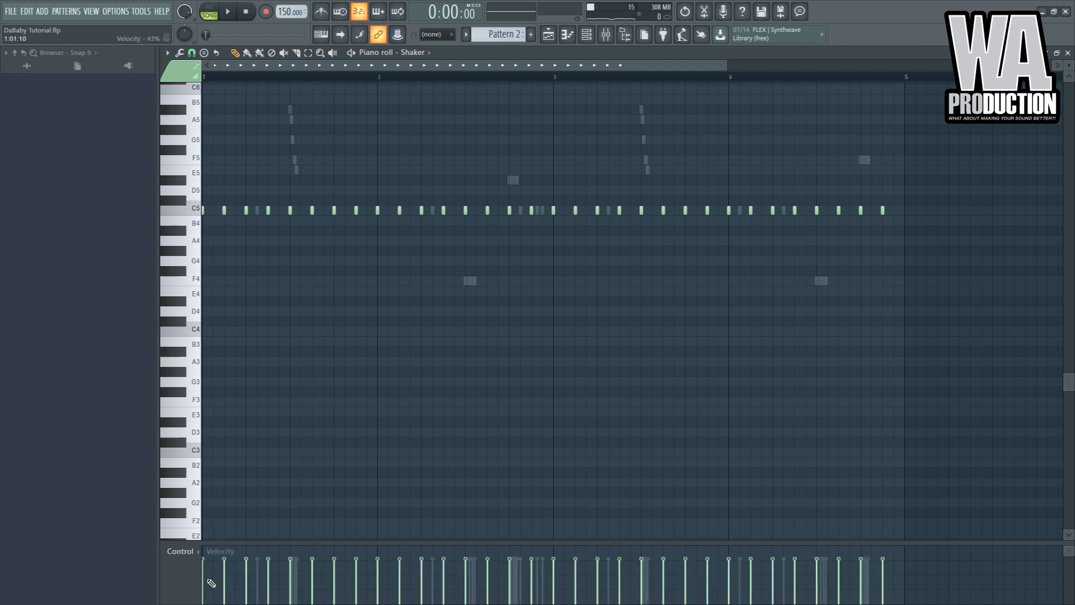
Lower the velocities of the eight bar 1 shaker notes in an alternating louder and softer pattern, auditioning along the way
key("space")
key("space")
key("space")
left_click(268, 579)
key("space")
key("space")
left_click(290, 590)
left_click(312, 583)
left_click(334, 589)
key("space")
key("space")
left_click(356, 583)
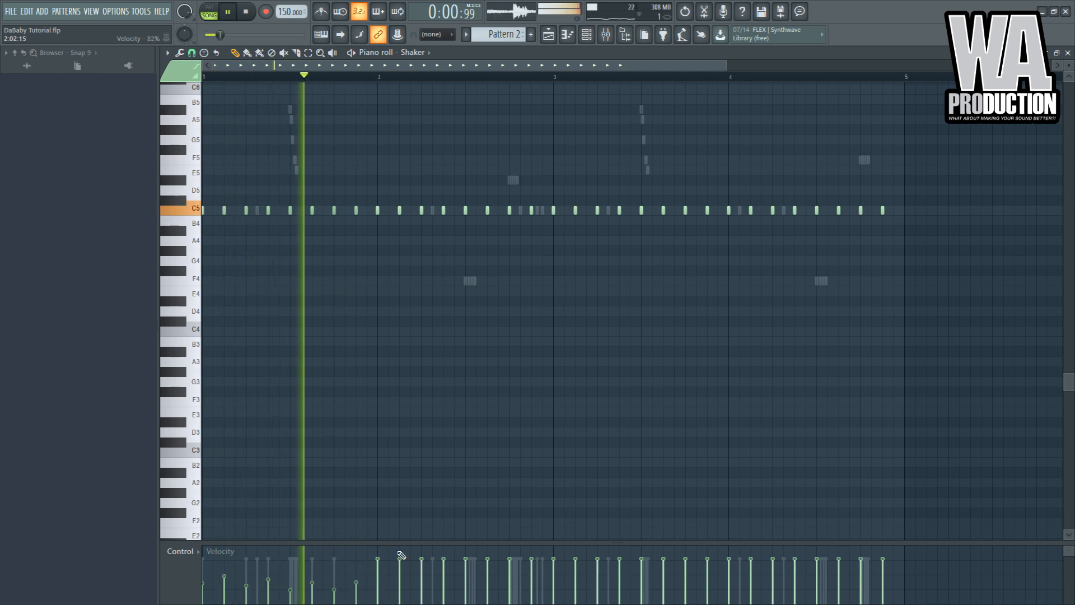
Delete the full-velocity shaker notes after bar 1, leaving the shaped first bar, and audition it
key("space")
key("space")
mouse_move(379, 211)
left_mouse_down()
mouse_move(570, 207)
mouse_move(699, 227)
mouse_move(487, 204)
mouse_move(600, 209)
left_mouse_up()
key("space")
key("space")
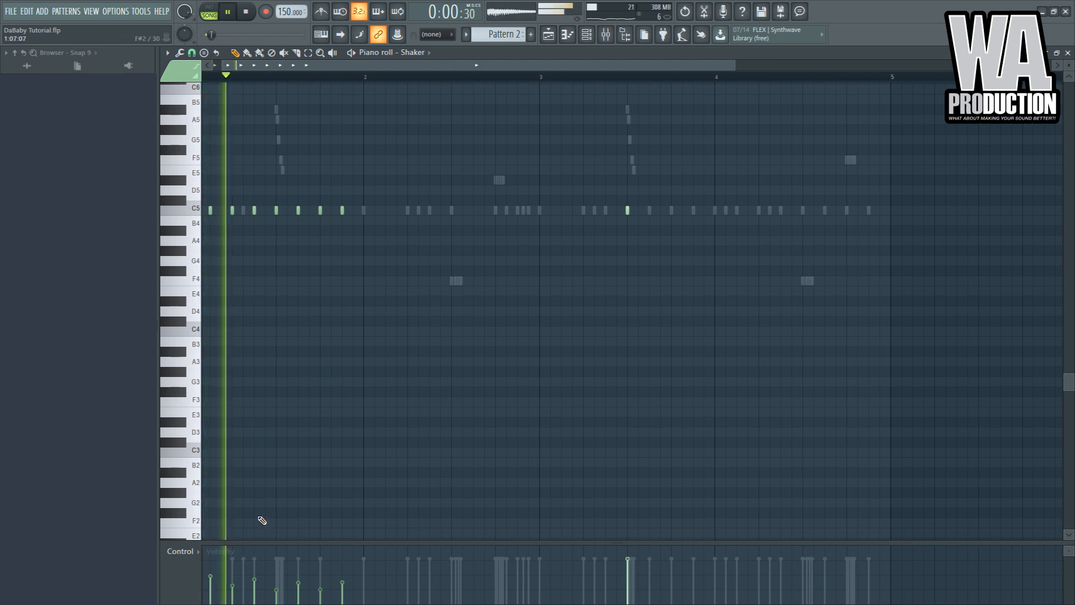
Refine the velocities of the bar 1 shaker notes for a stronger loud-soft contrast, auditioning between adjustments
scroll(262, 520, "down", 2)
key("space")
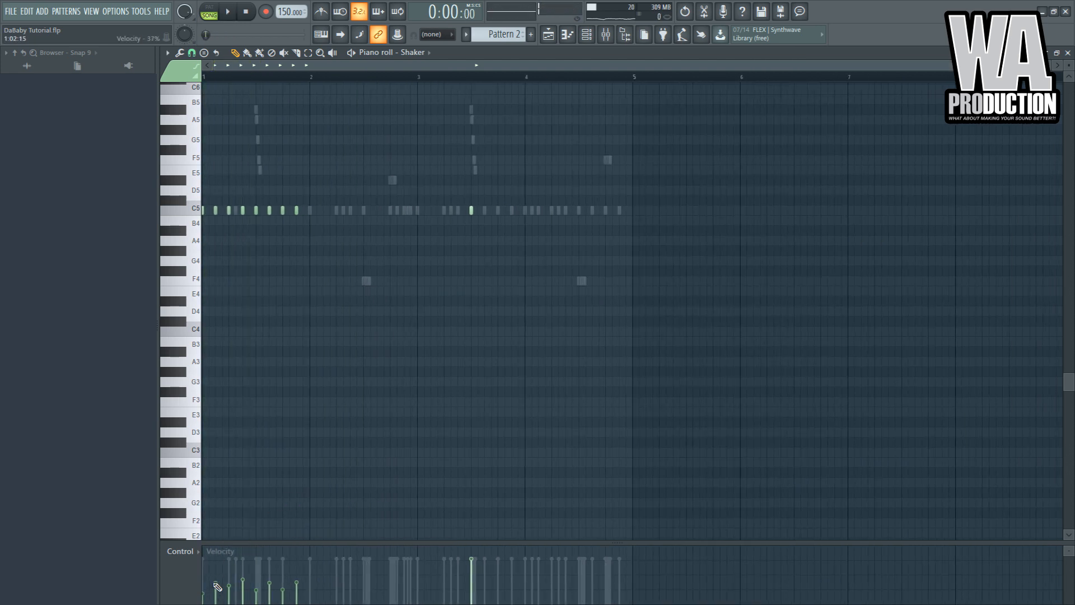
key("space")
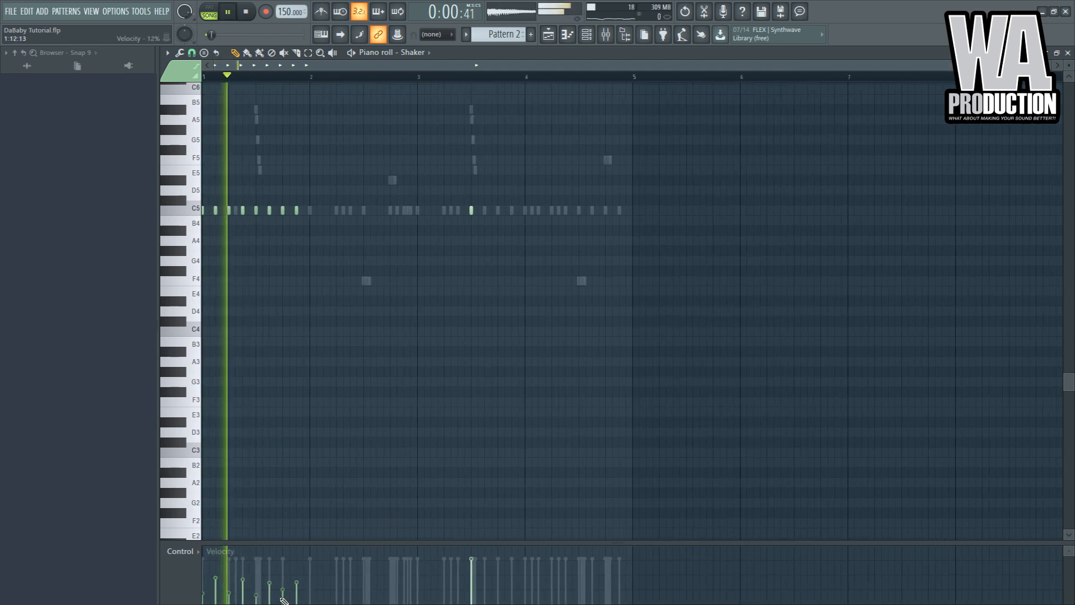
key("space")
key("space")
key("space")
key("space")
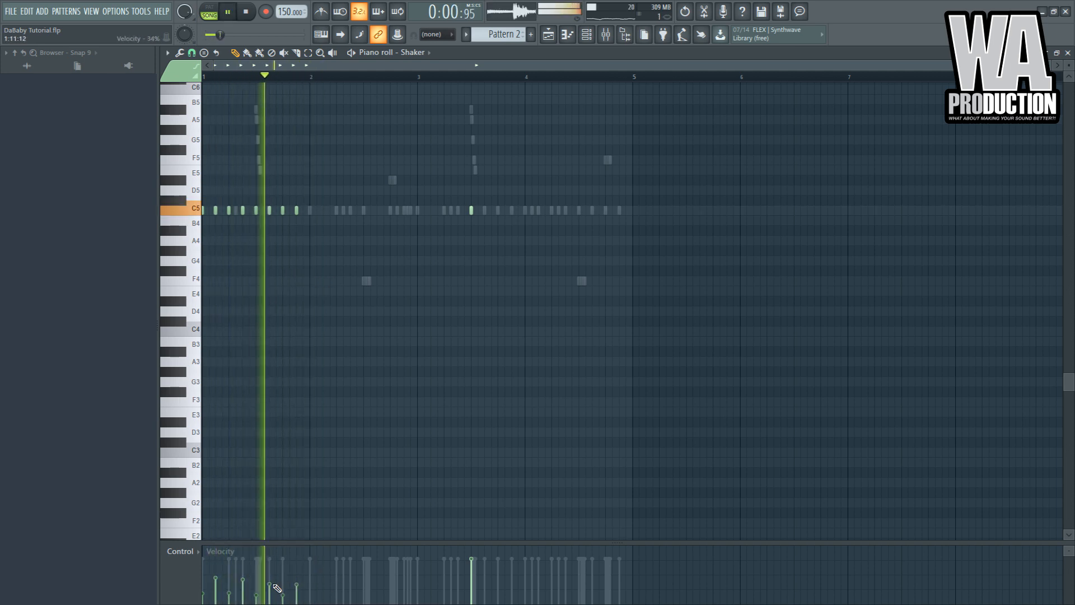
key("space")
key("space")
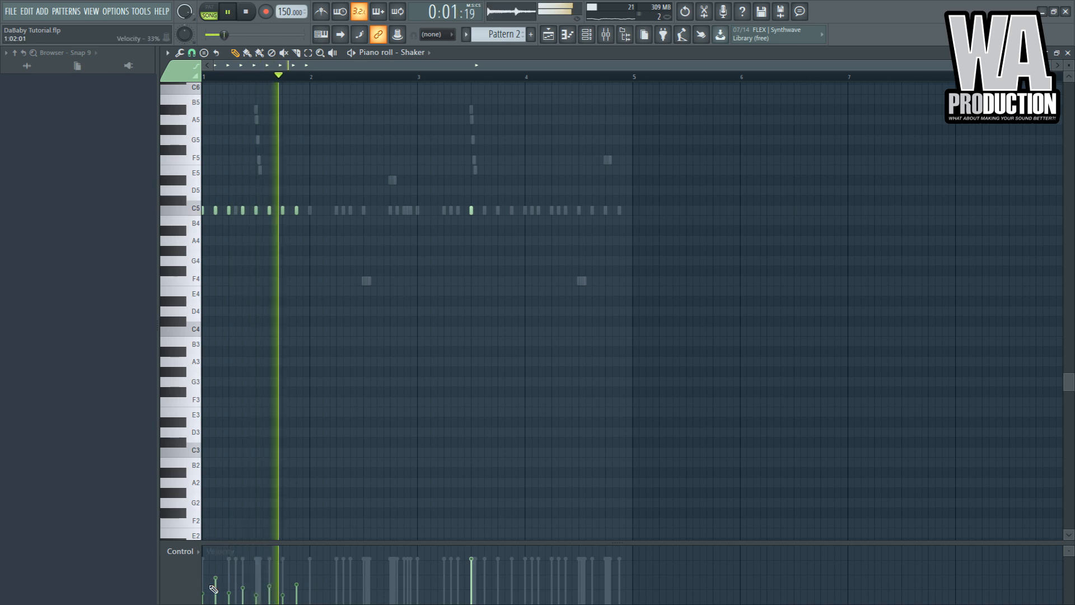
Copy the shaped bar 1 shaker notes across bars 2 to 4, aligning them to the grid and deleting the stray bar 3 note
key("ctrl+a")
left_click_drag(226, 213, 343, 214, "shift")
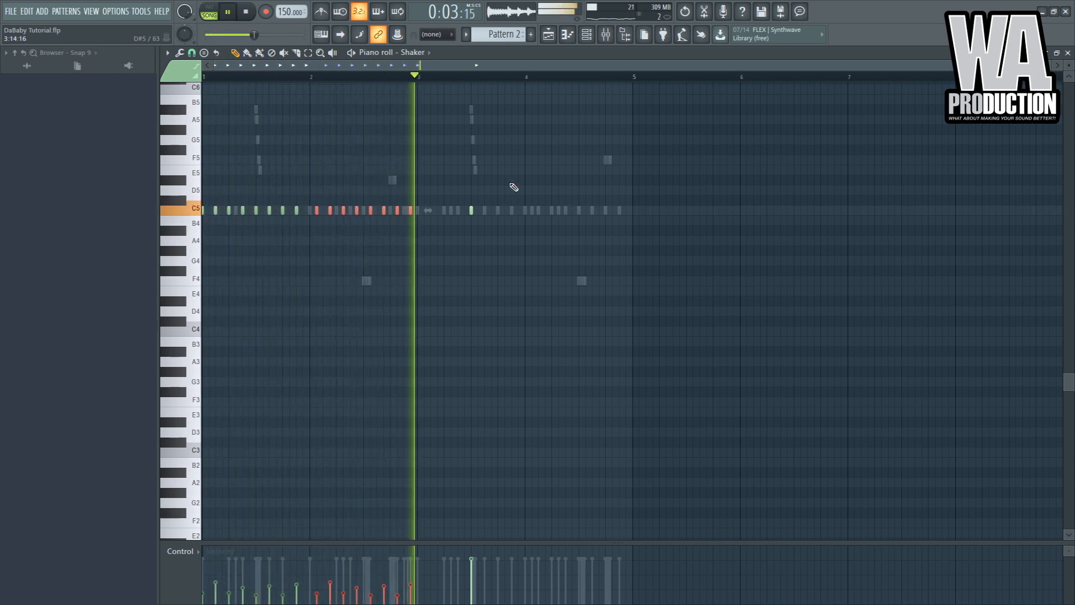
key("shift+Left")
right_click(473, 210)
left_click_drag(481, 157, 203, 284, "ctrl")
mouse_move(255, 212)
left_mouse_down("shift")
mouse_move(481, 200)
mouse_move(468, 211)
left_mouse_up("shift")
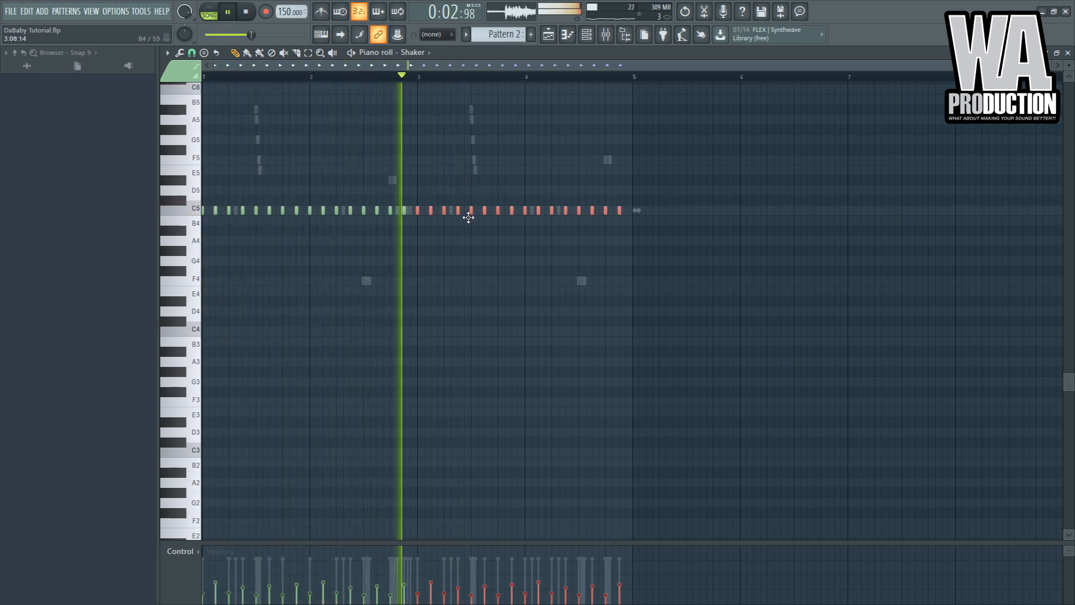
key("F6")
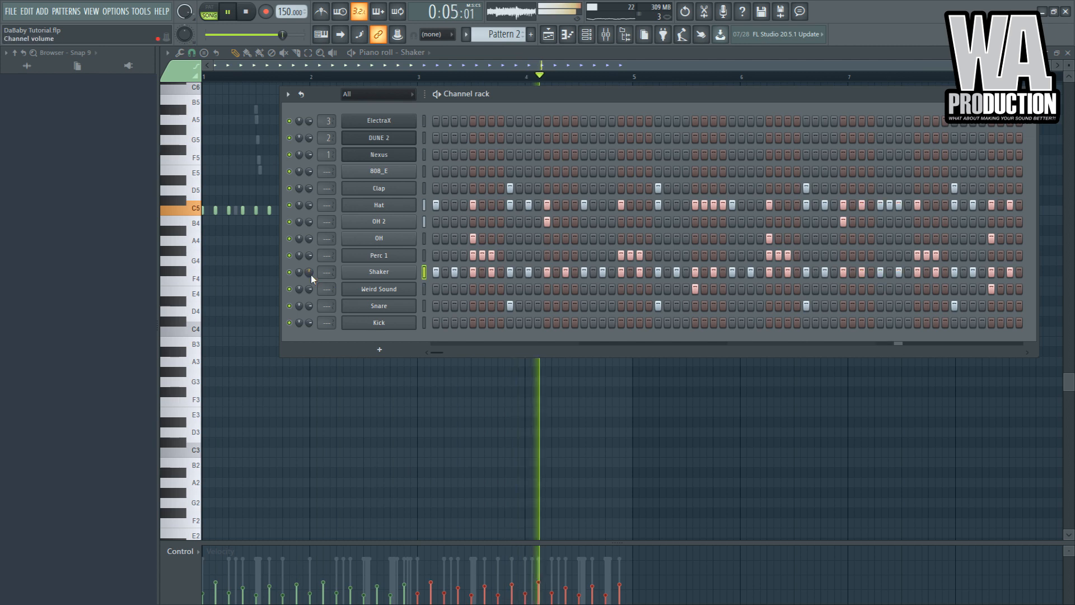
left_click_drag(312, 276, 310, 279)
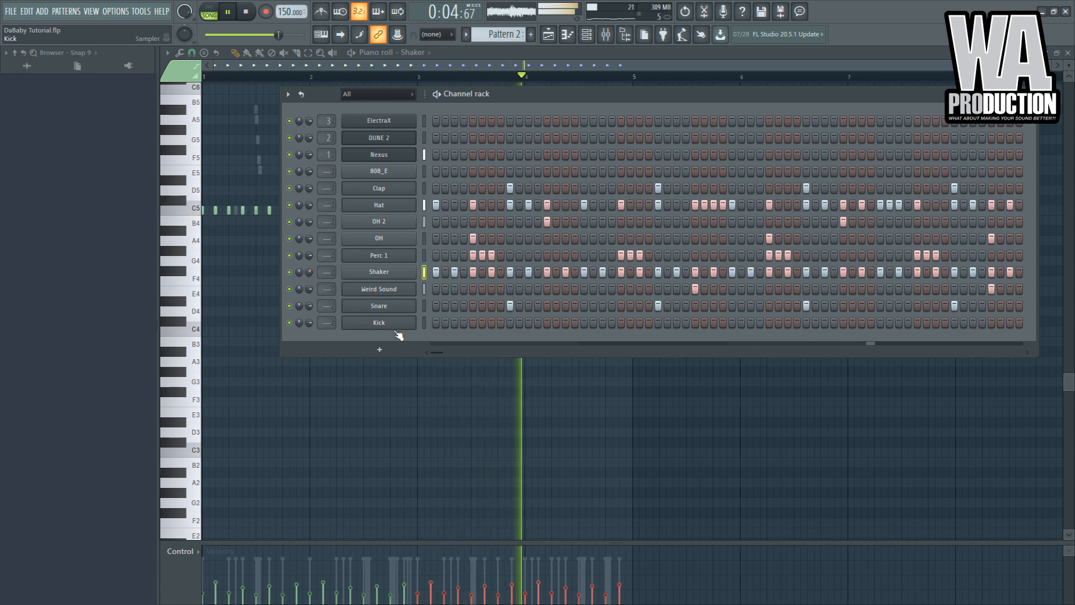
key("space")
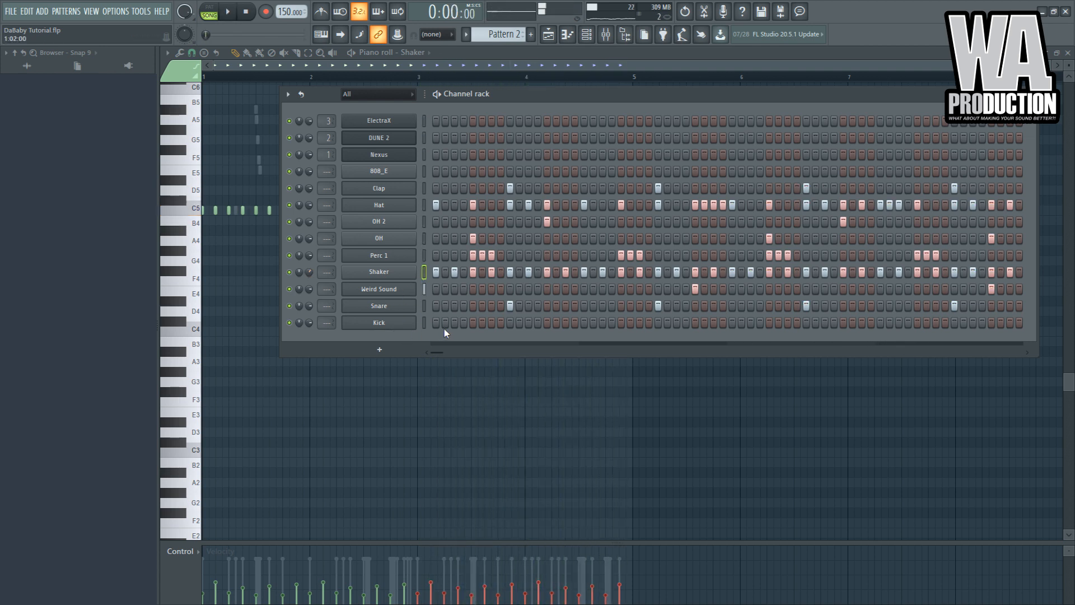
Place a C5 kick on the first step of bar 1 in the Kick channel's piano roll
key("F7")
left_click(205, 210)
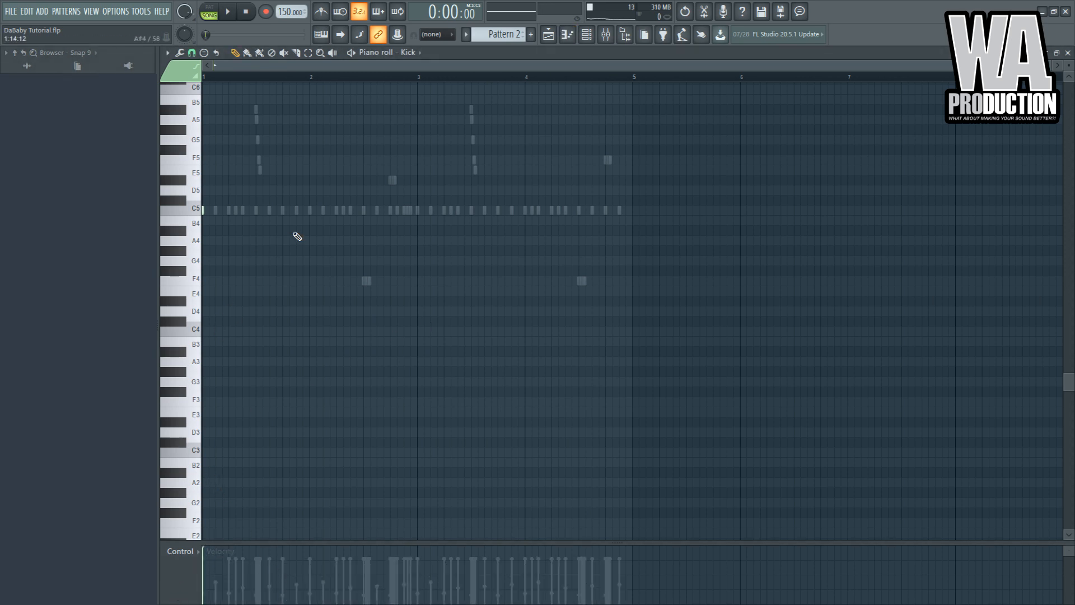
left_click_drag(1055, 68, 556, 96)
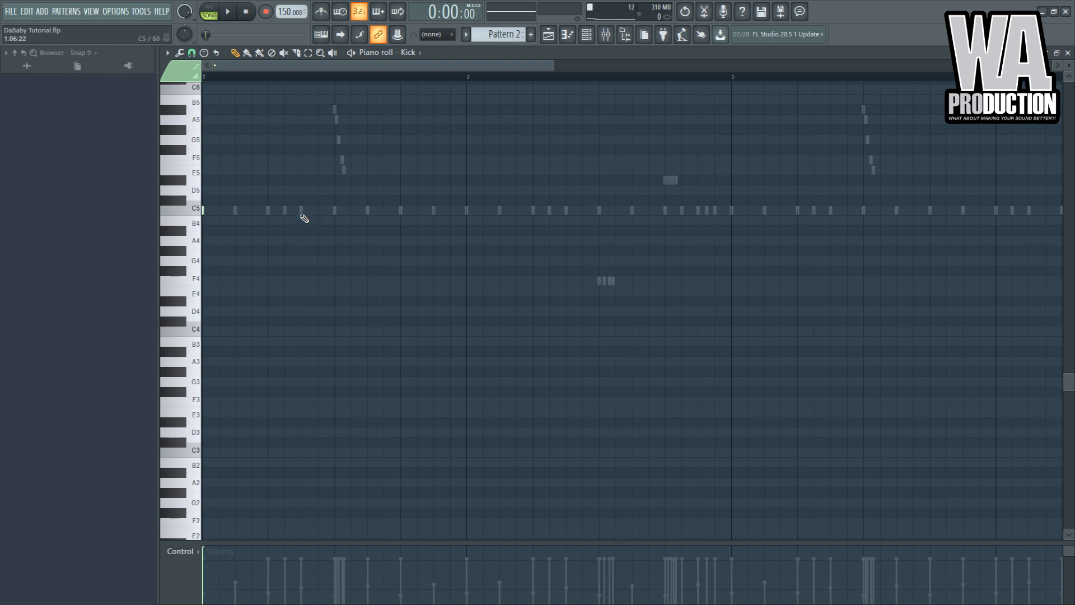
left_click(204, 210)
key("space")
Try a second kick on the seventh step of bar 1 and audition it with the pattern
left_click(301, 212)
key("space")
key("space")
scroll(451, 233, "down", 3)
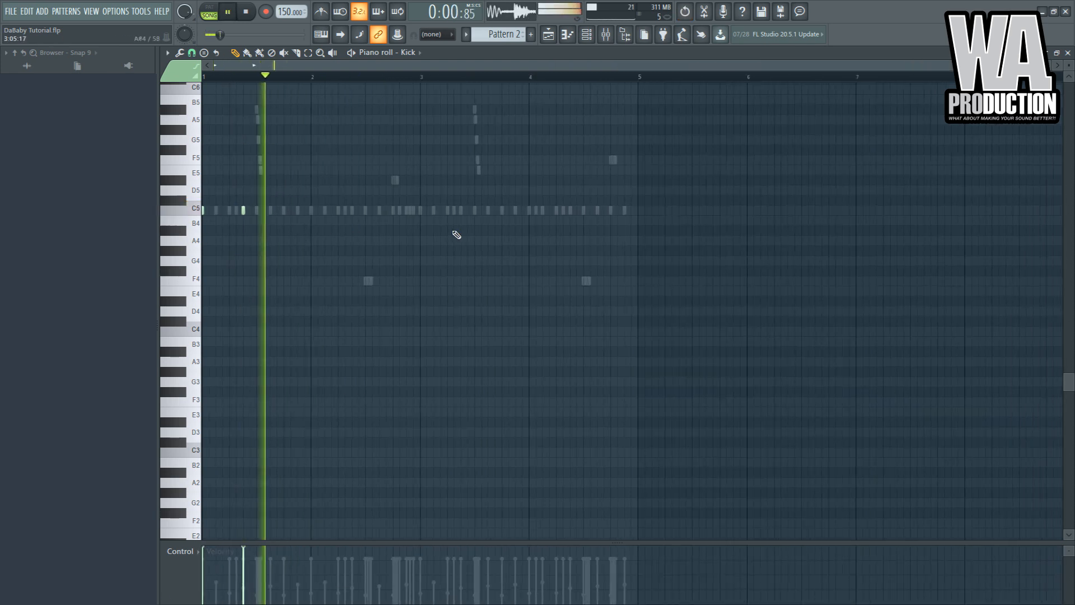
key("space")
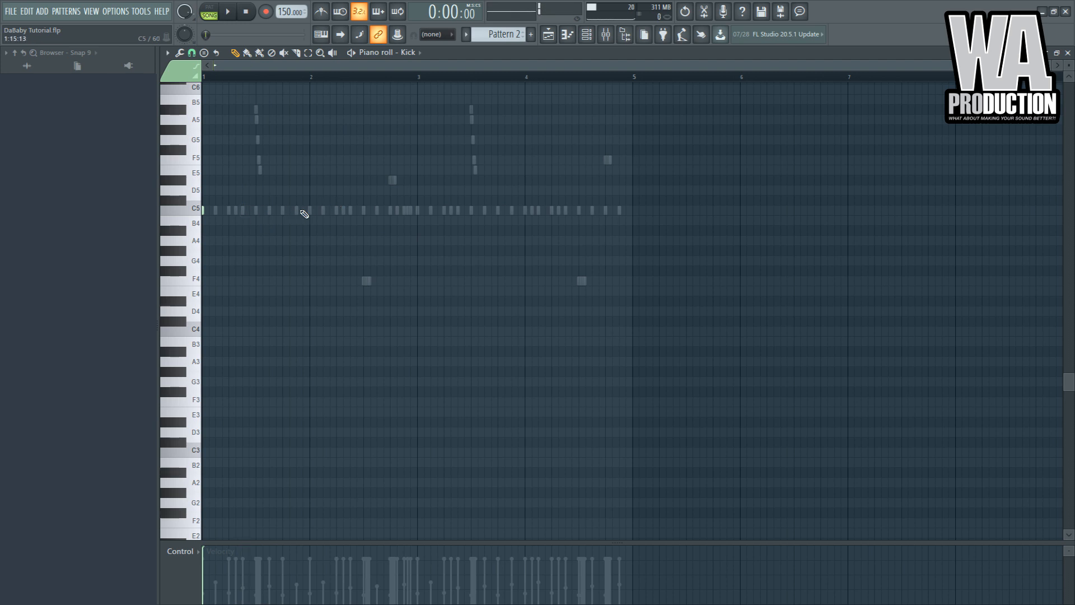
key("space")
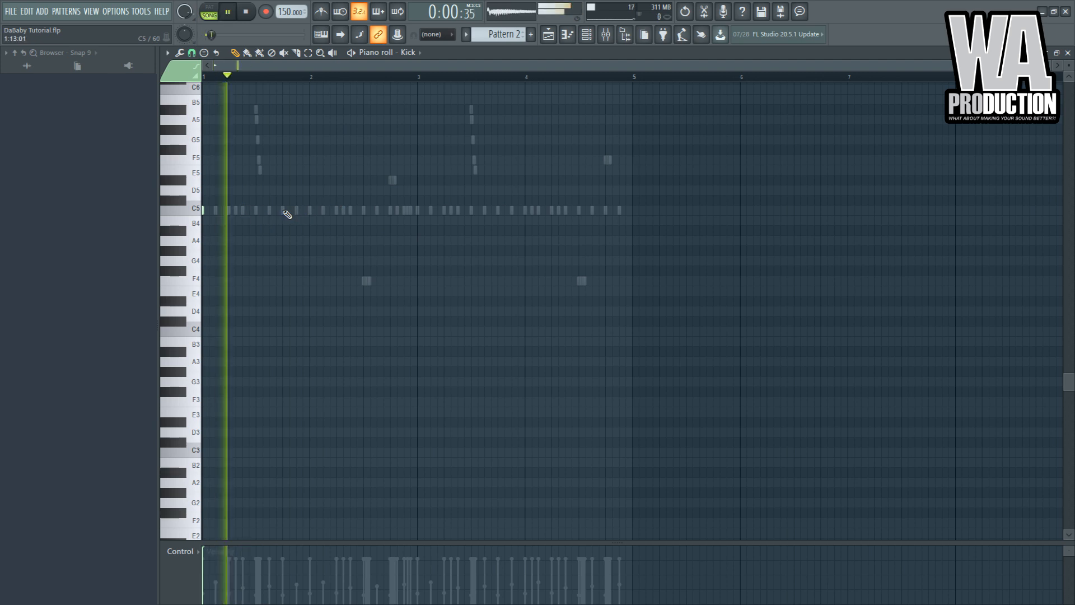
Add kicks on step 15 of bar 1 and the first step of bar 2 while the pattern plays
right_click(310, 213)
key("space")
key("space")
left_click(297, 213)
left_click(312, 213)
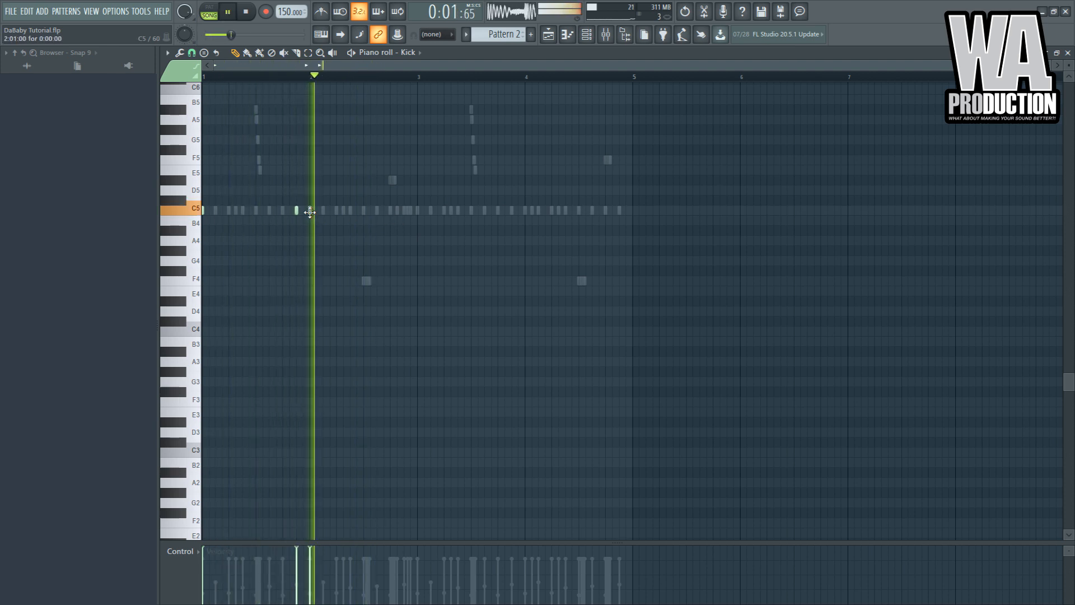
Add kicks on steps 1 and 15 of bar 3 and step 1 of bar 4, and audition them
left_click(512, 213)
left_click(526, 213)
key("space")
left_click(464, 77)
key("space")
key("space")
Add a kick on step 13 of bar 3, adjusting its position while auditioning
left_click(507, 211)
key("space")
key("space")
left_click_drag(506, 211, 501, 211)
key("space")
key("space")
key("space")
Add kicks on steps 7 and 15 of bar 4 and play through the finished kick pattern
left_click(565, 211)
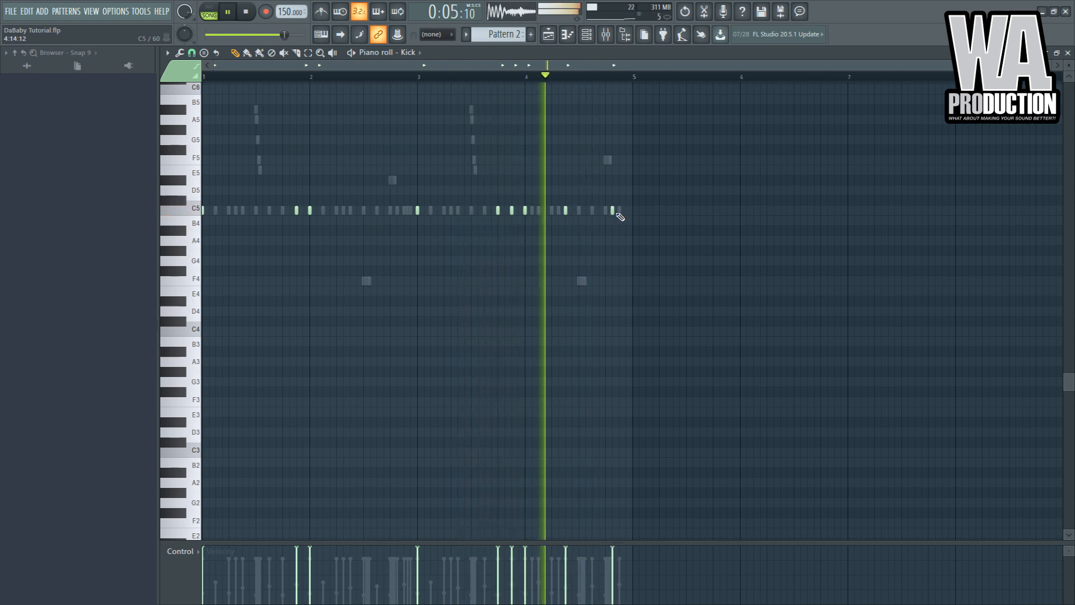
left_click(619, 211)
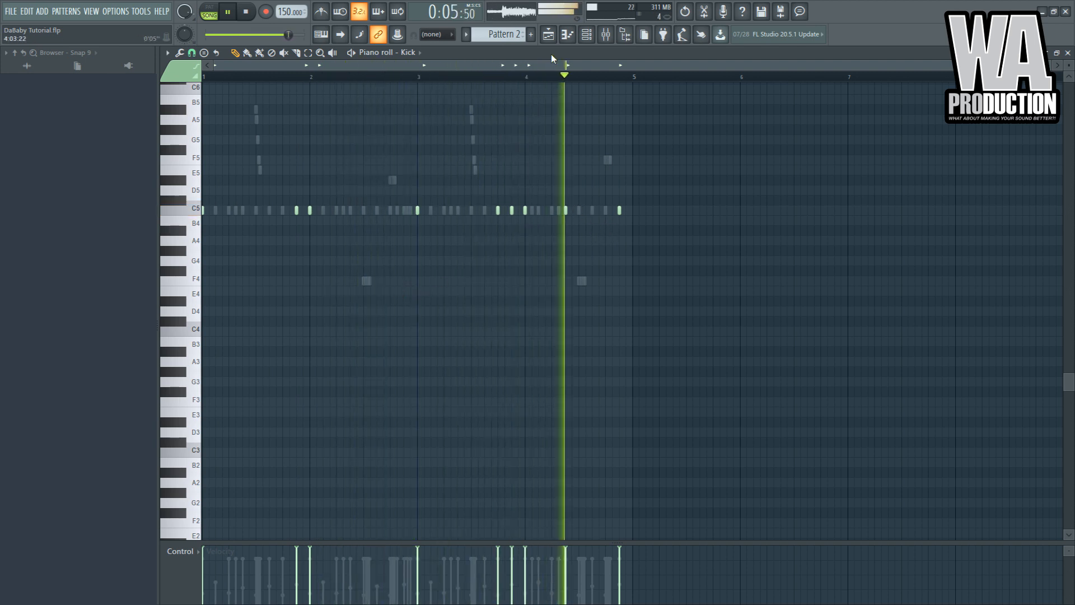
key("ctrl+space")
Open the 808_E sample in Edison to examine its pitch
left_click(586, 34)
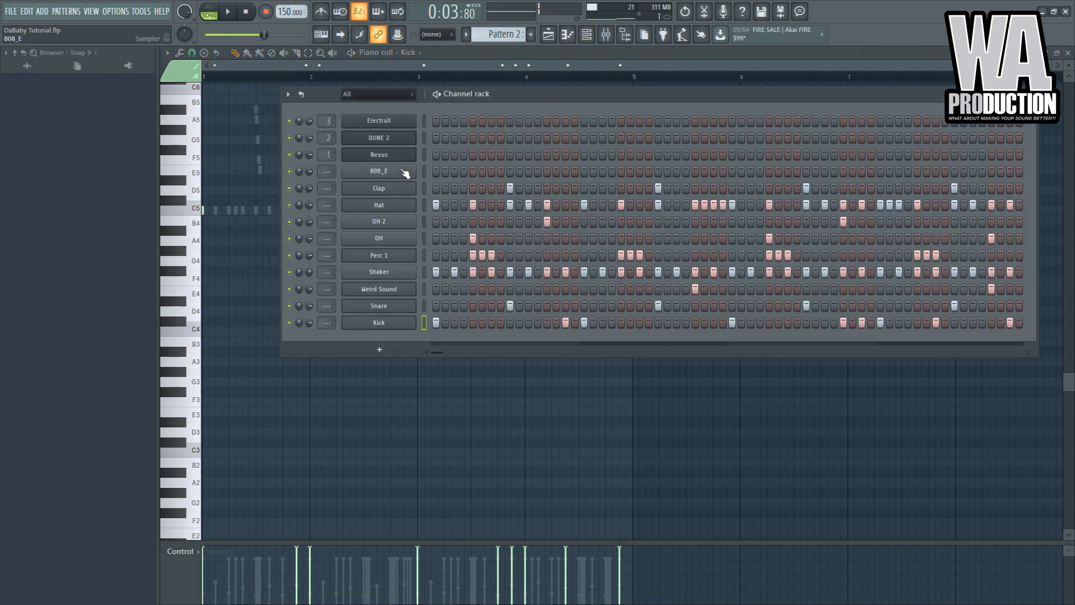
left_click(404, 173)
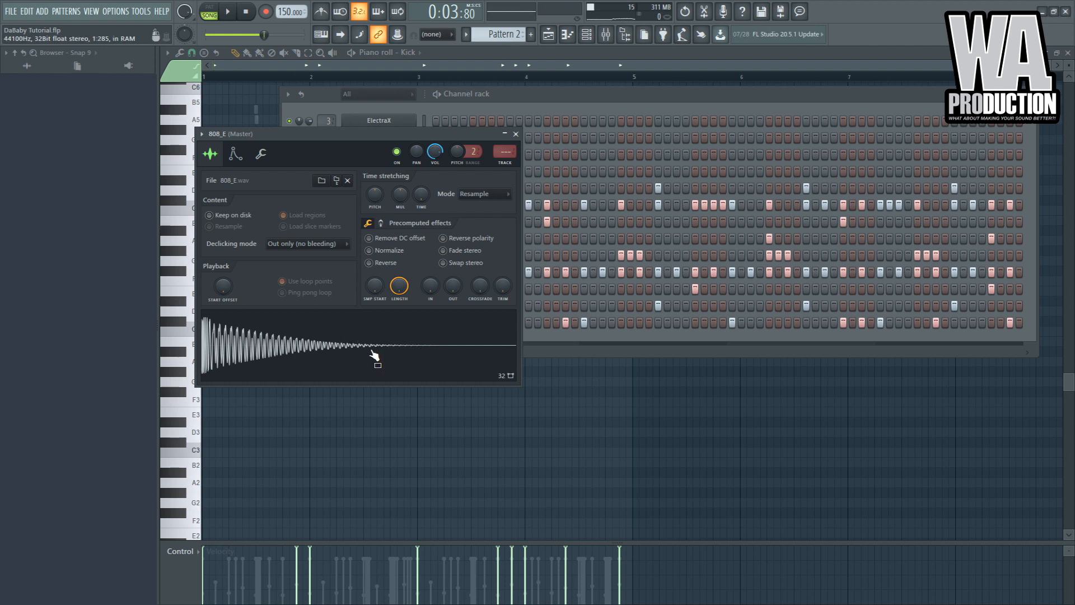
left_click(374, 251)
left_click(374, 250)
key("ctrl+e")
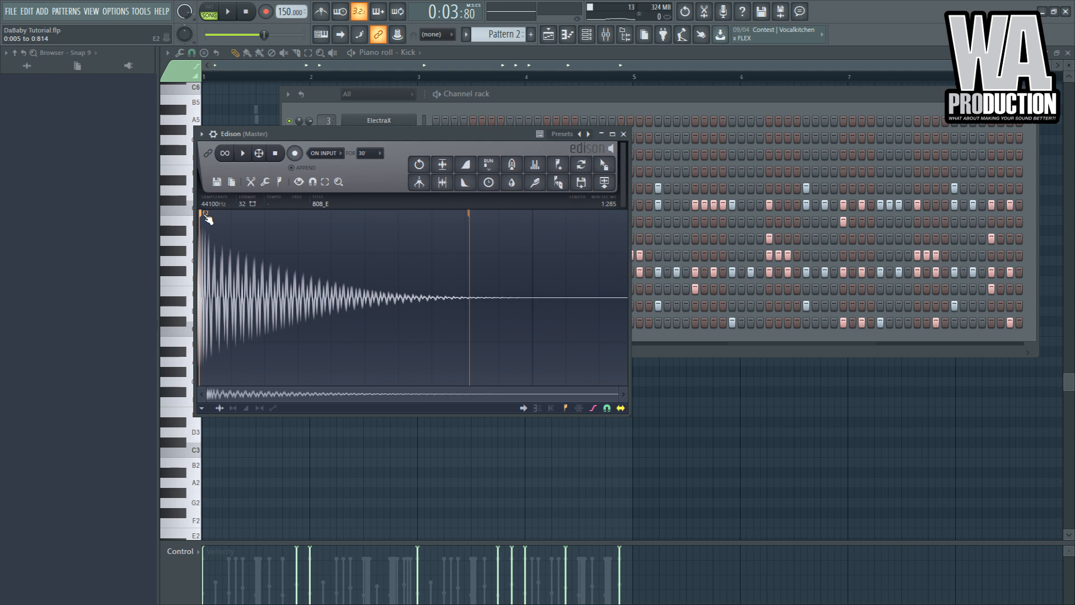
Close Edison and set the 808_E sampler's root note to E5
left_click(623, 134)
key("F9")
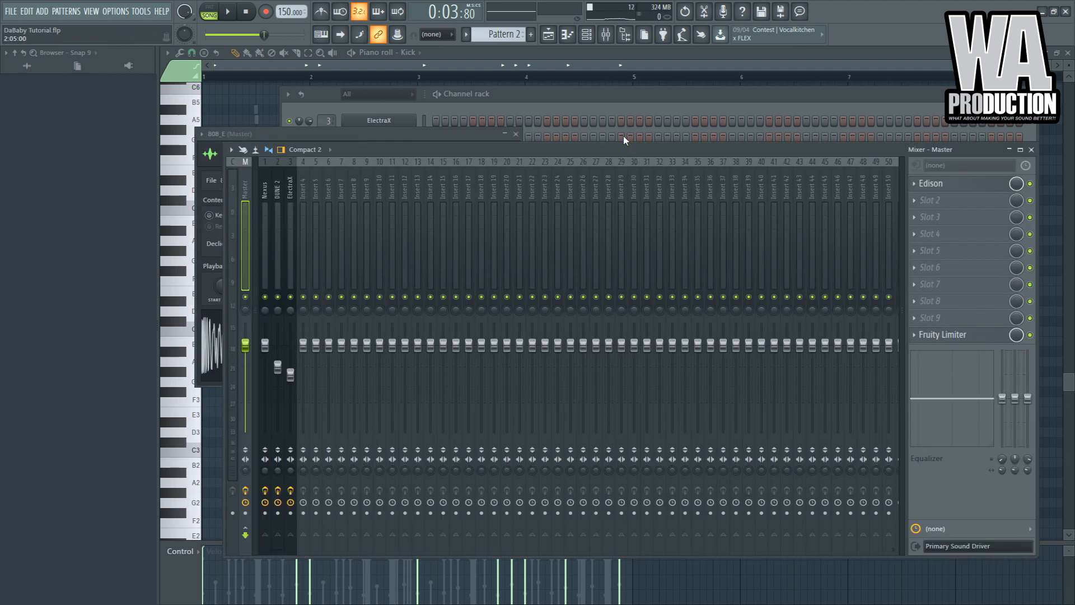
key("F6")
left_click(393, 171)
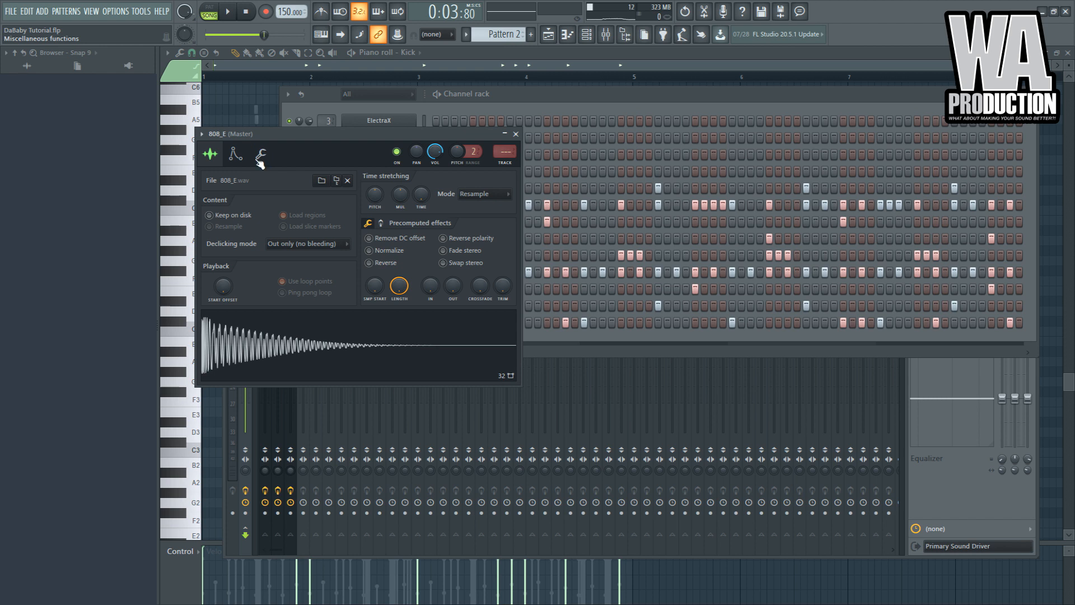
left_click(260, 158)
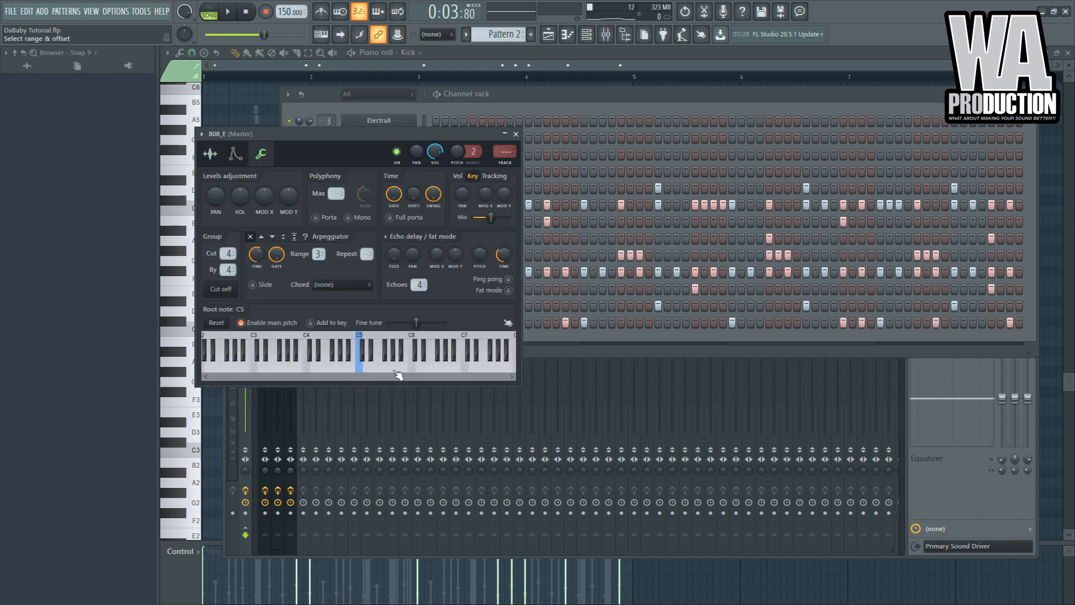
right_click(375, 367)
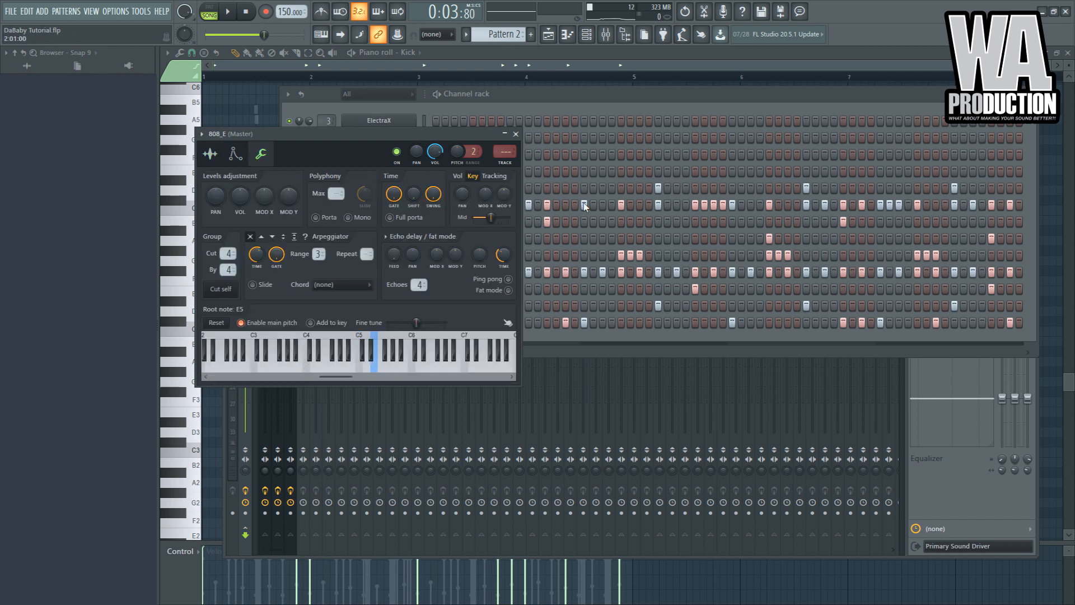
Audition the 808_E on the piano roll keys, recheck its sample settings and return to its piano roll
left_click(500, 109)
key("F7")
left_click_drag(194, 260, 181, 172)
key("F6")
left_click(381, 171)
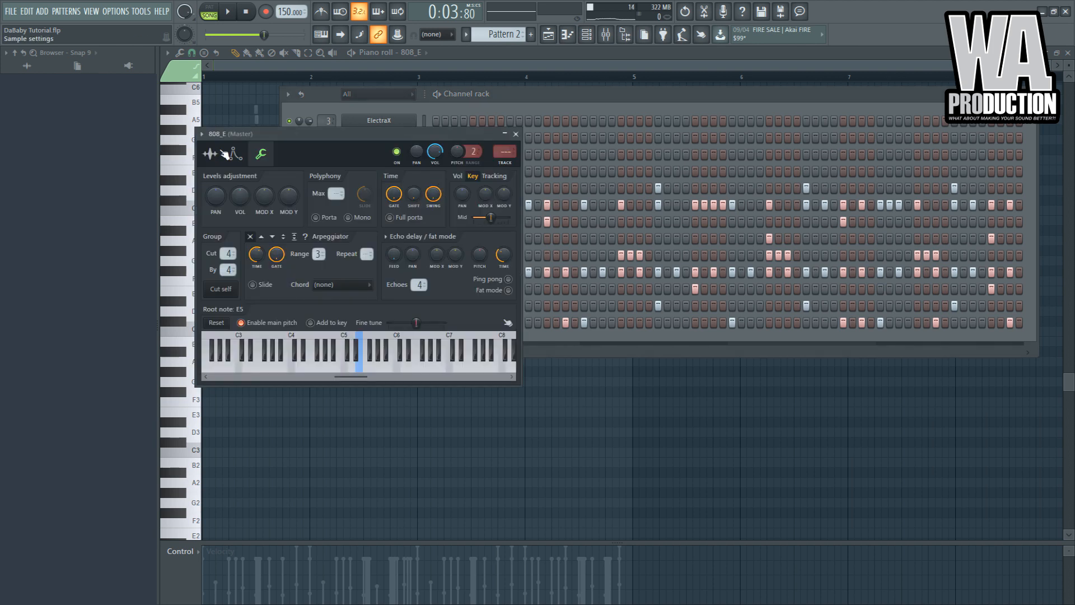
left_click(498, 107)
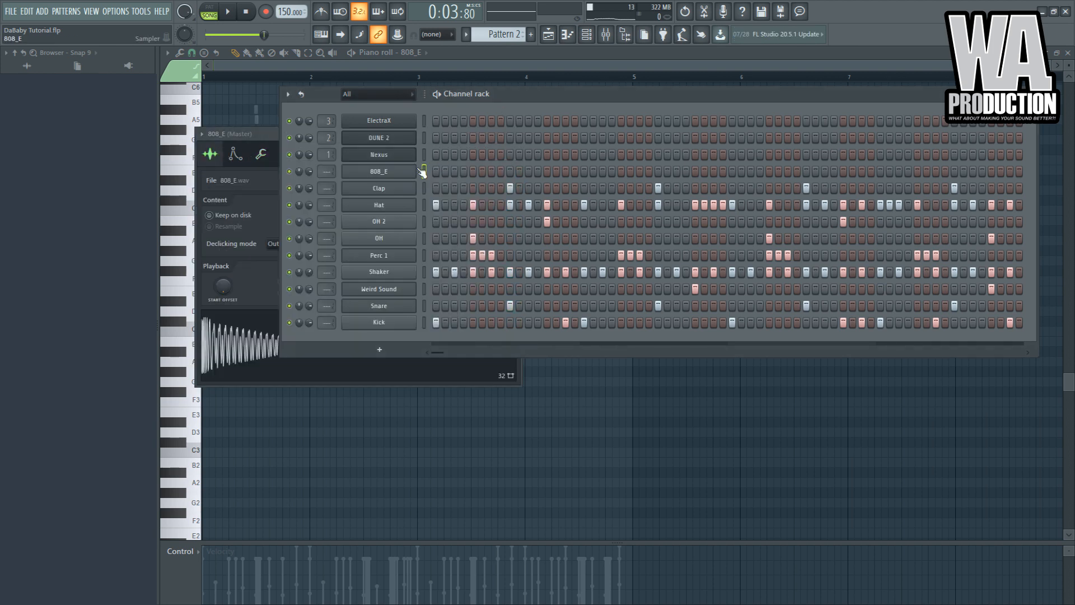
key("F7")
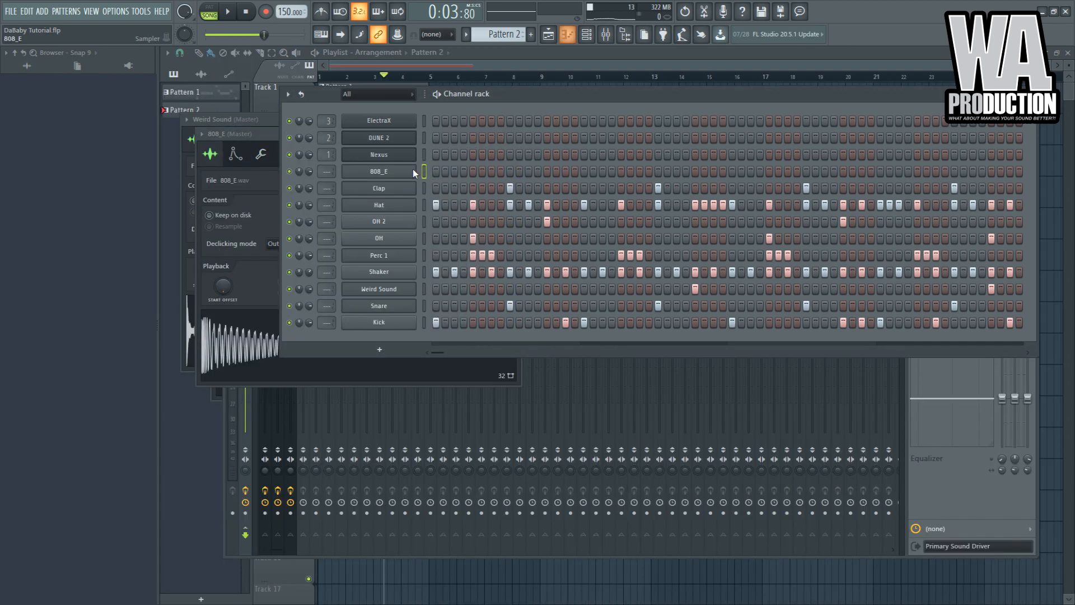
key("F7")
Draw an eight-step F#5 note at the start of bar 1 for the 808_E and lower its velocity slightly
left_click(196, 211)
mouse_move(190, 214)
left_mouse_down()
mouse_move(197, 149)
mouse_move(185, 140)
mouse_move(205, 156)
mouse_move(288, 149)
left_mouse_up()
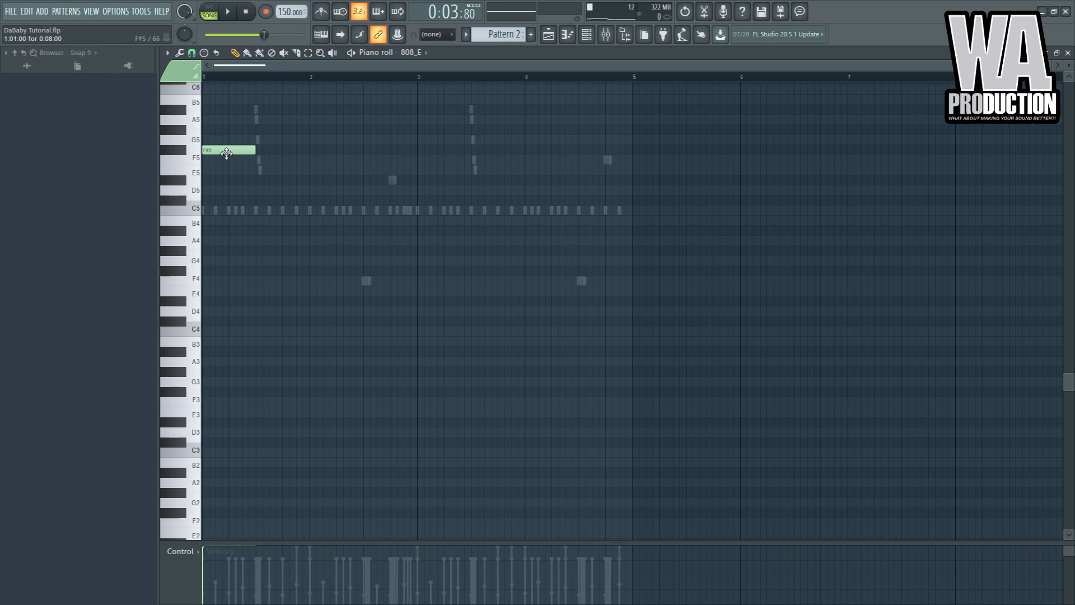
left_click(214, 562)
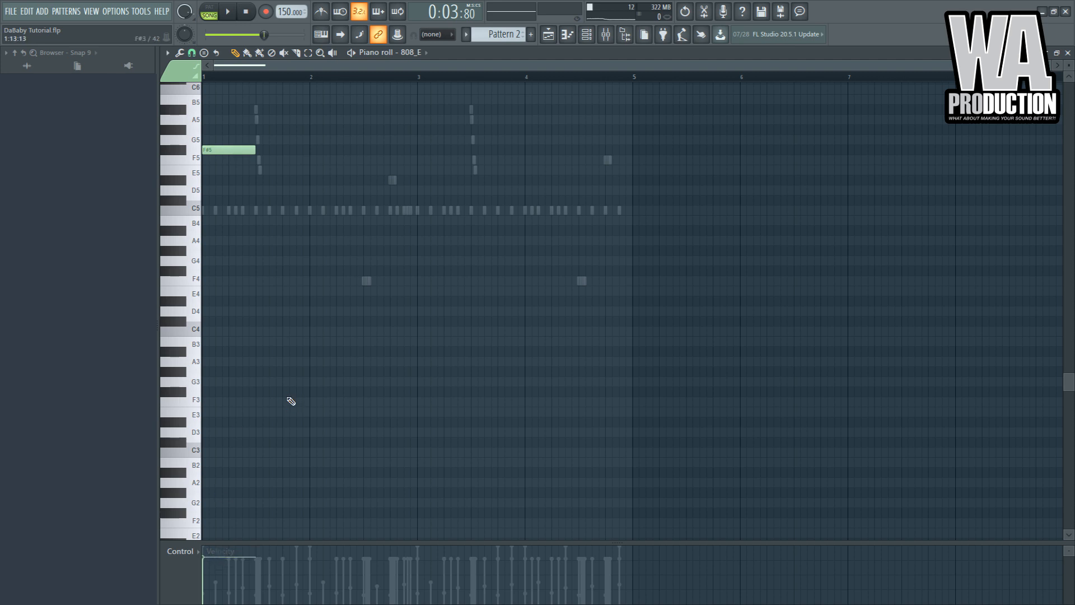
Shorten the bar 1 F#5 note to six steps and audition it against the beat
left_click(270, 152)
right_click(299, 154)
key("space")
key("space")
left_click(224, 77)
key("space")
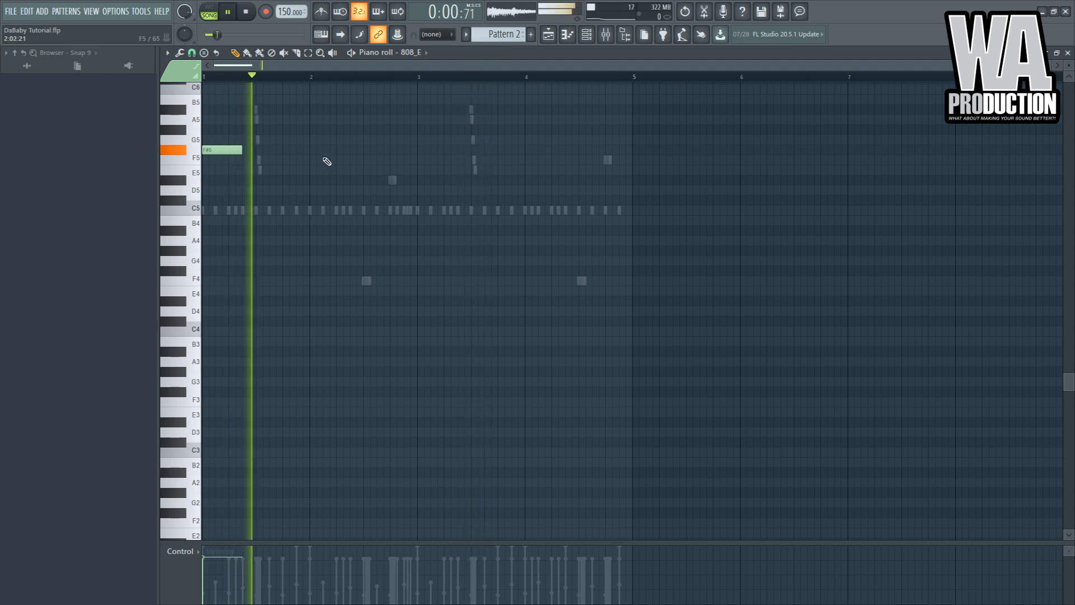
Add a 15-step F#5 note at the start of bar 3 and a four-step E5 note on beat 4 of bar 4
left_click(422, 149)
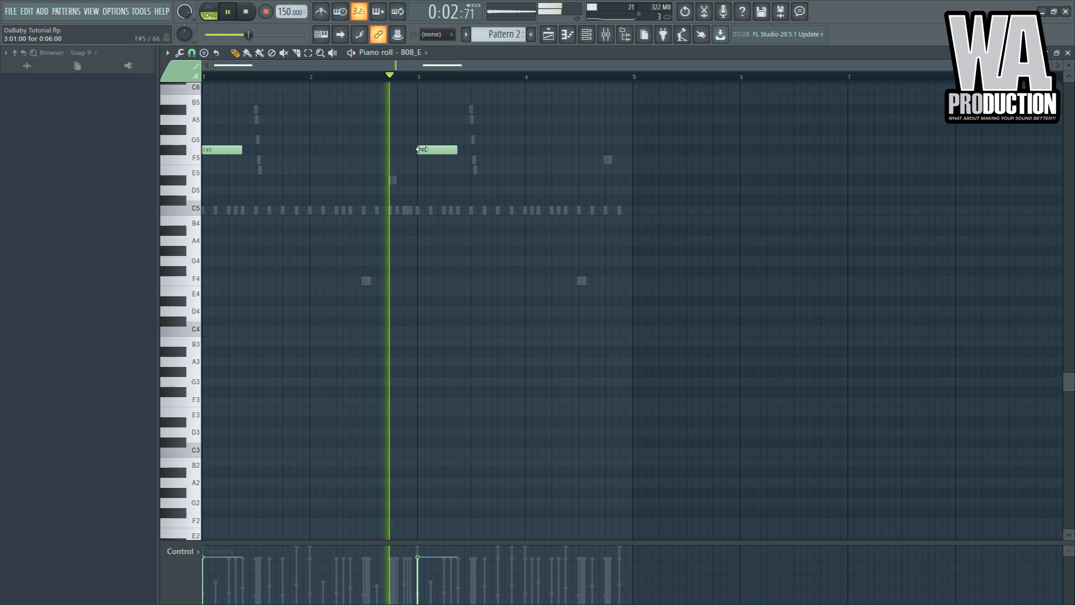
left_click_drag(457, 150, 517, 146)
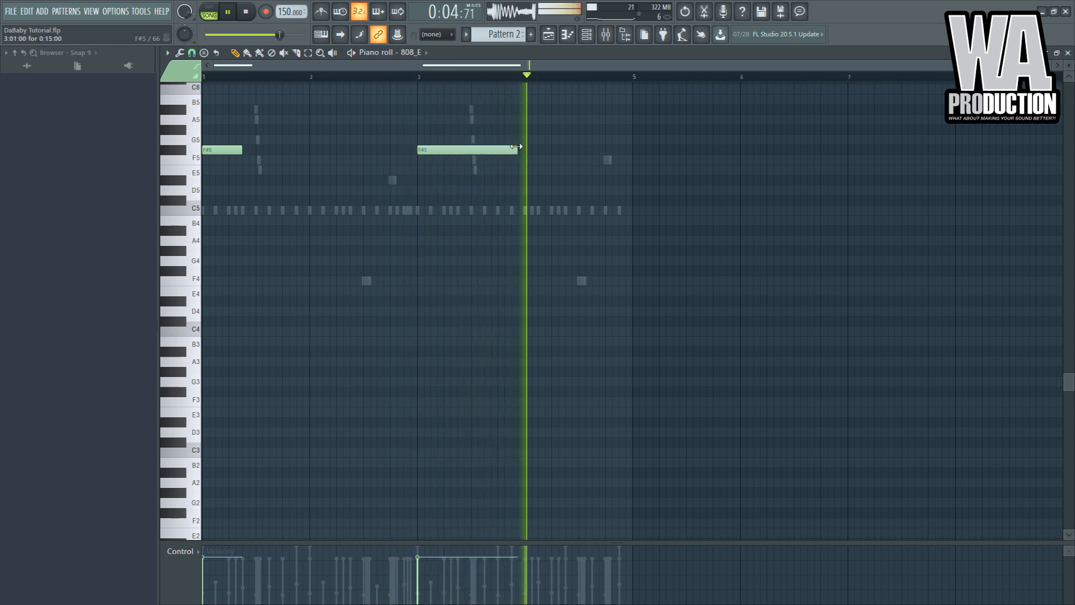
left_click(639, 169)
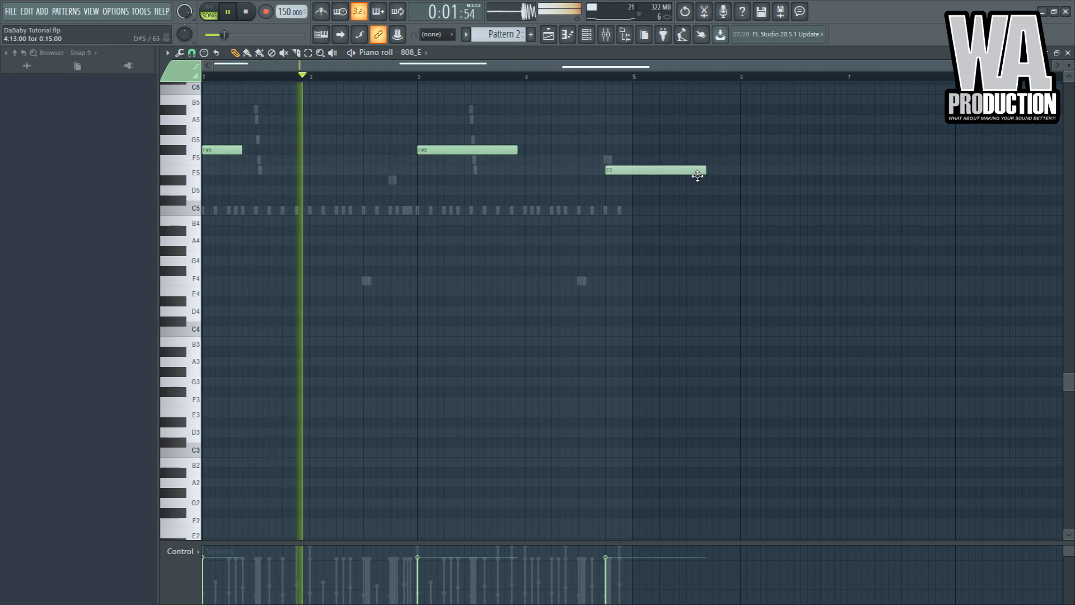
left_click_drag(706, 170, 634, 170)
Extend both F#5 notes to a full bar, stop playback and audition the F#4 key
left_click_drag(241, 150, 309, 150)
left_click_drag(518, 150, 524, 150)
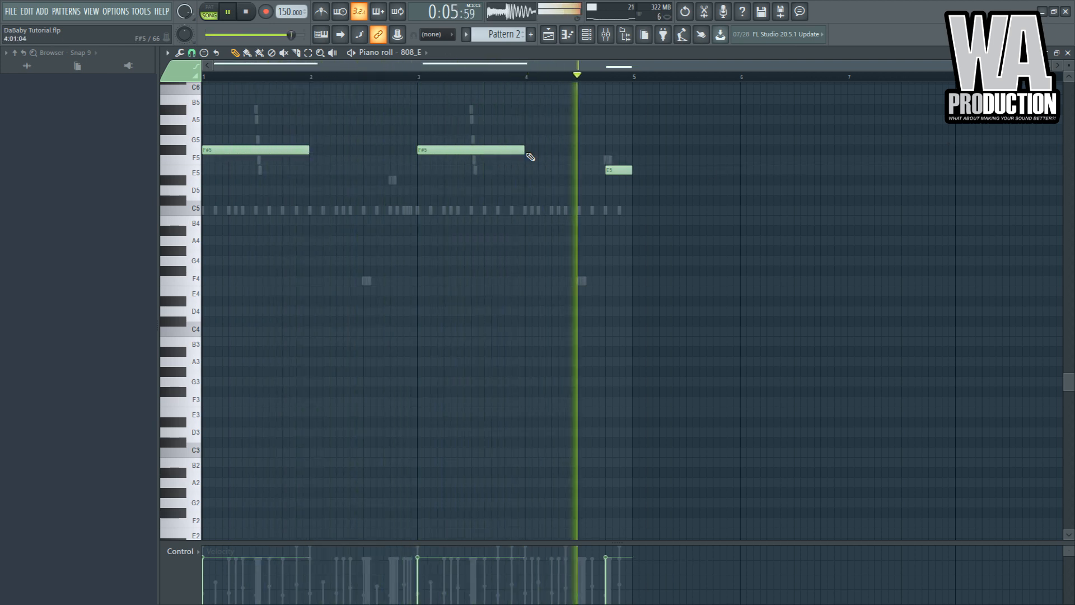
key("space")
left_click(182, 278)
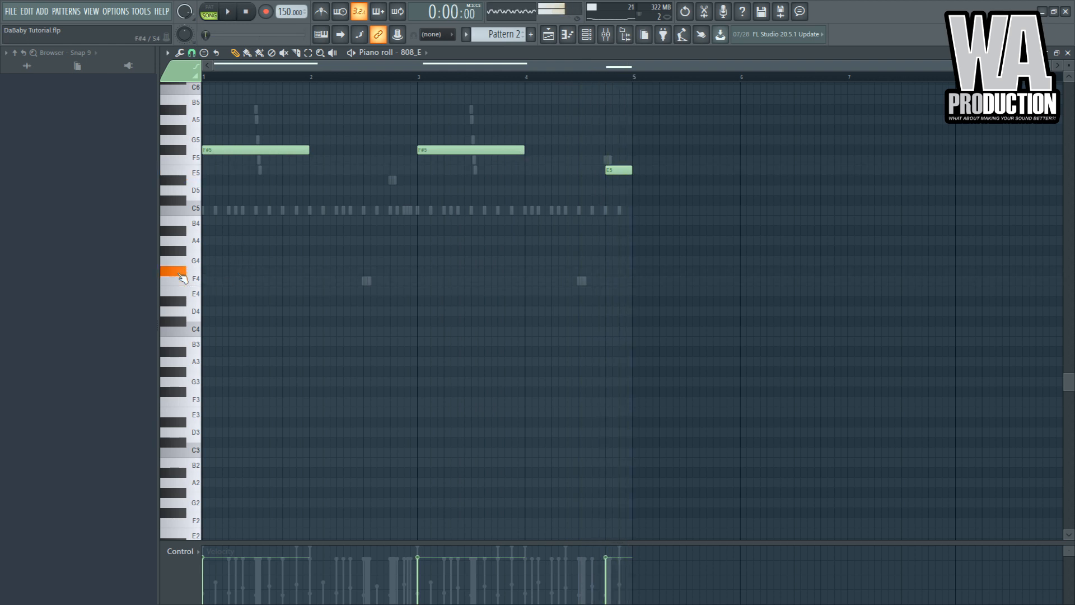
Audition the beat and move the three 808_E notes from Pattern 2 into the empty Pattern 3
key("space")
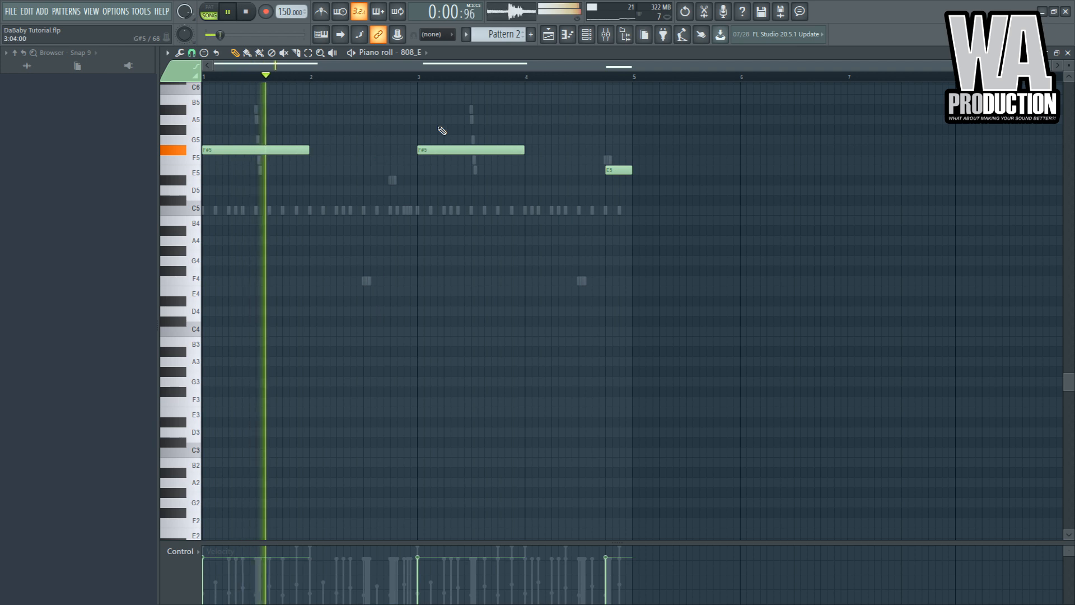
key("space")
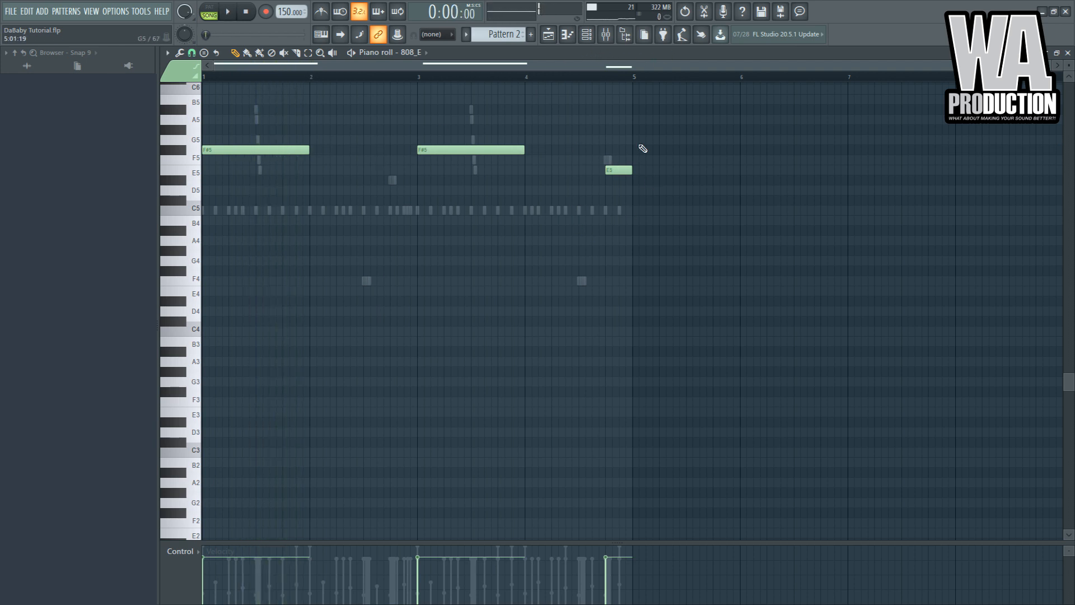
key("ctrl+a")
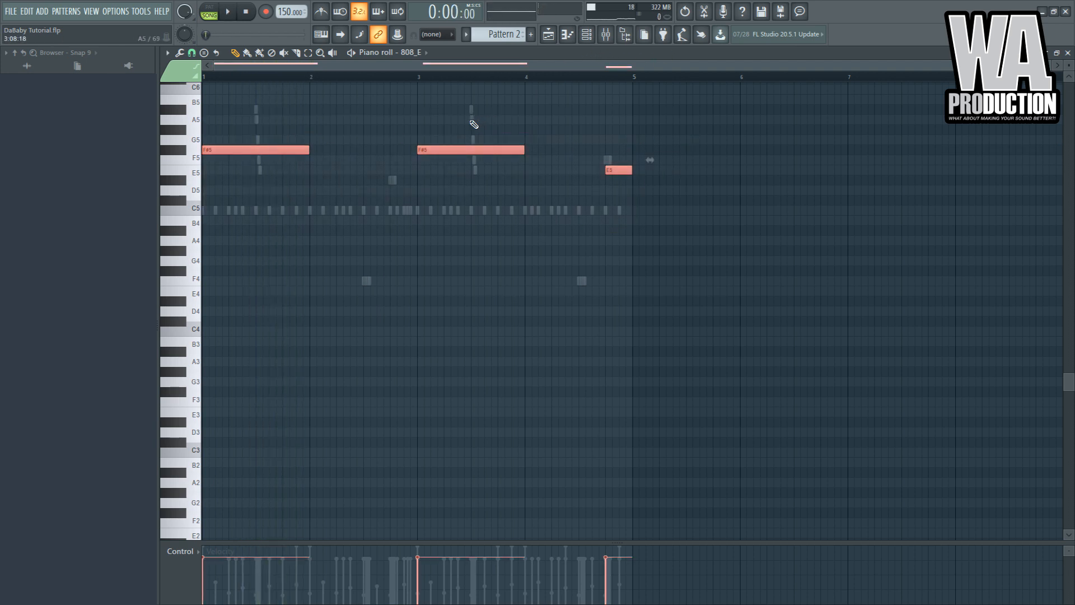
left_click(531, 34)
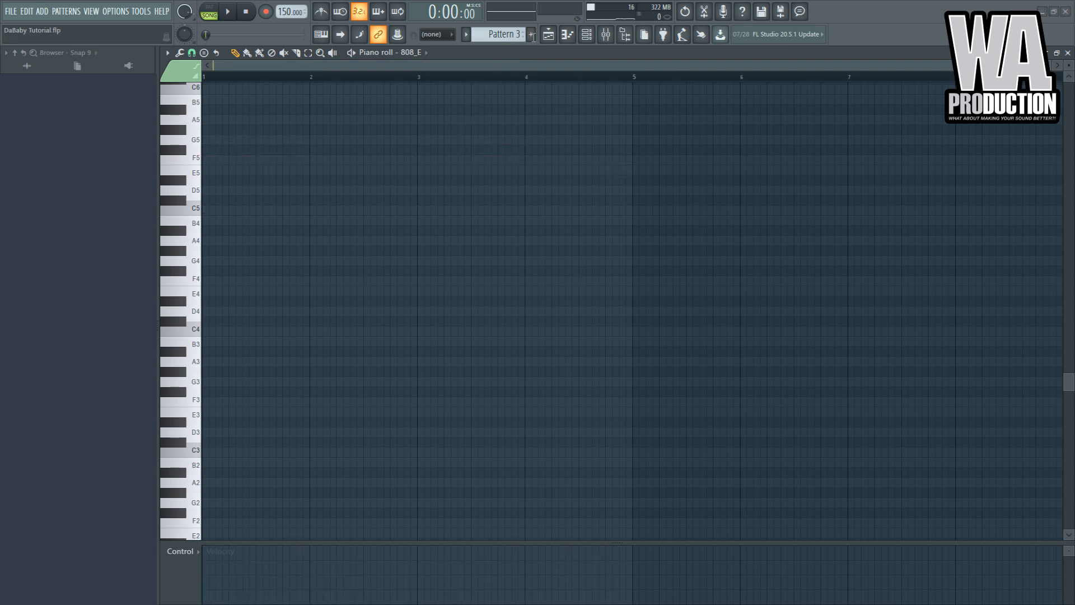
key("ctrl+v")
key("ctrl+d")
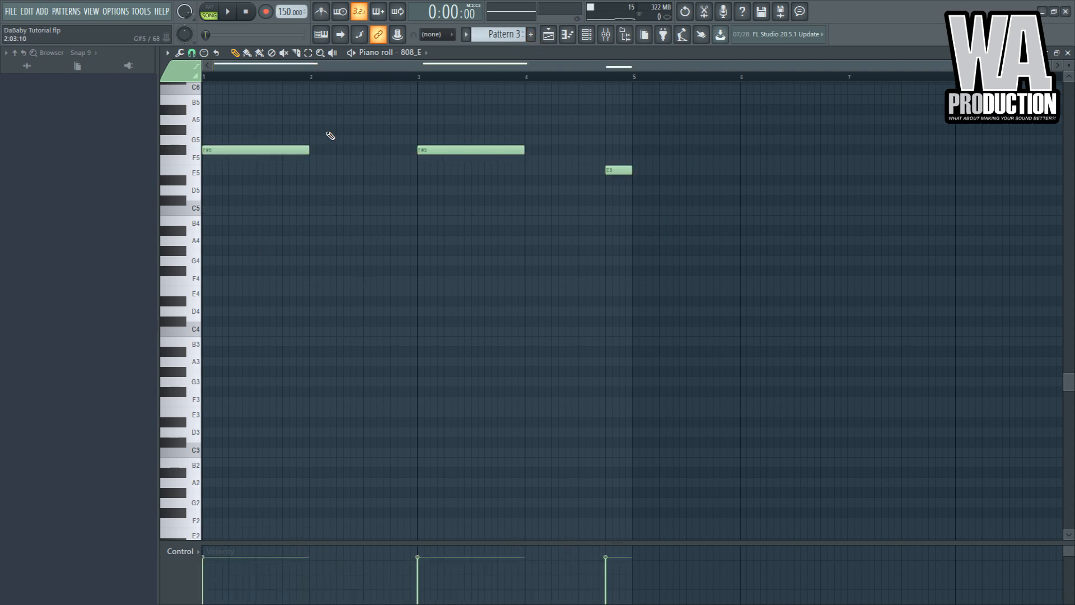
Copy all 808_E notes from Pattern 3 into Pattern 4
scroll(312, 166, "up", 3)
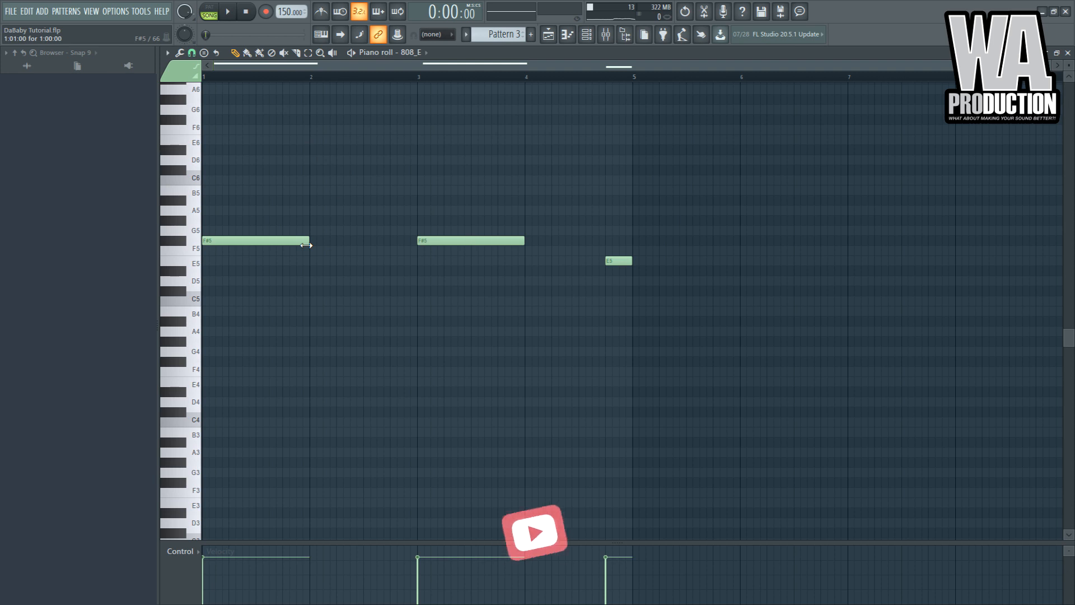
key("ctrl+a")
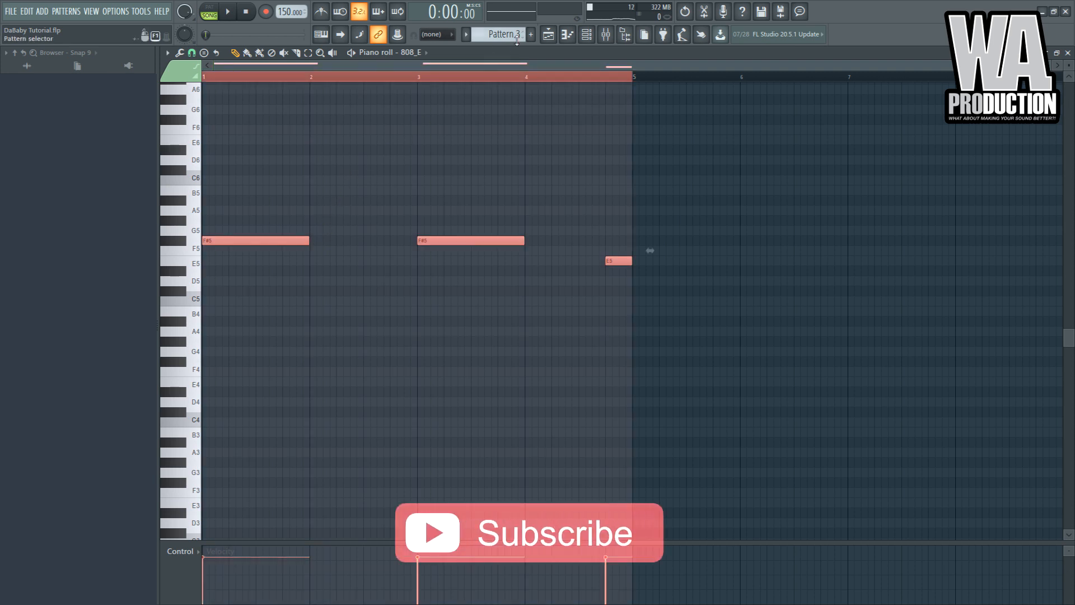
mouse_move(503, 34)
left_mouse_down()
mouse_move(503, 45)
mouse_move(503, 29)
left_mouse_up()
key("ctrl+v")
left_click(303, 178, "ctrl")
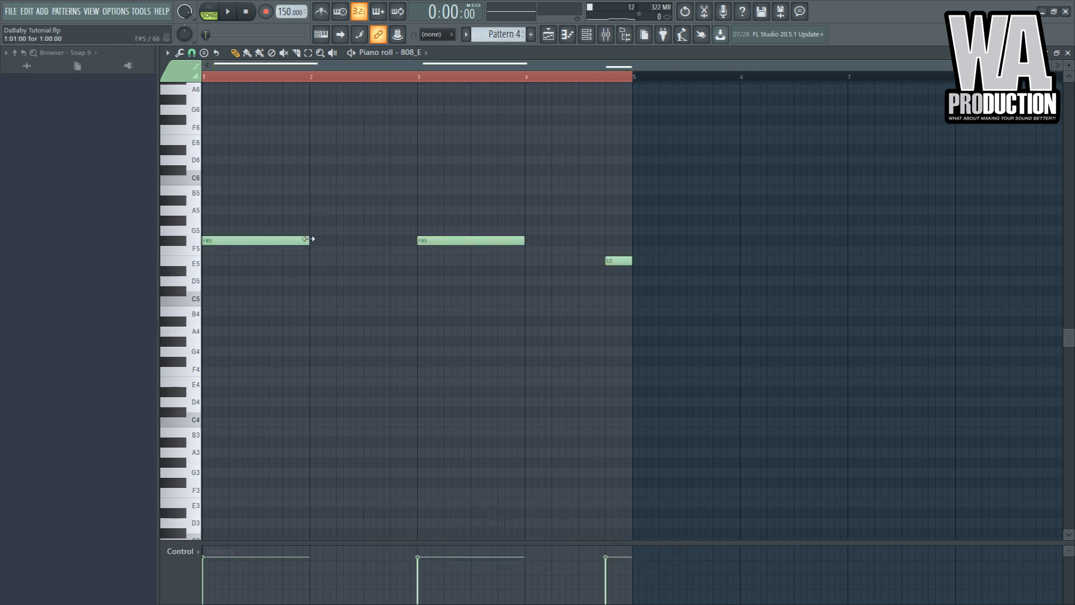
Shorten bar 1's F#5 note in Pattern 4 to four steps and add an A#5 note after it
key("space")
key("space")
key("space")
left_click(247, 201)
key("space")
Place Pattern 4 on Track 3 of the playlist and play the song with only Tracks 2 and 3 enabled
left_click(548, 35)
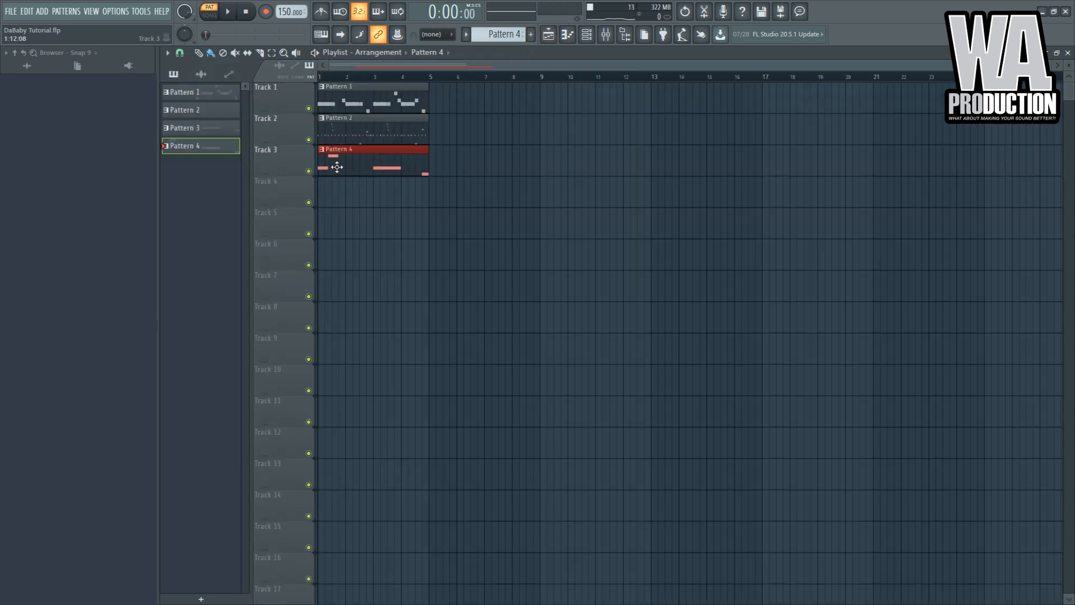
left_click(320, 169)
right_click(308, 171)
left_click(308, 140)
key("space")
key("l")
key("space")
key("space")
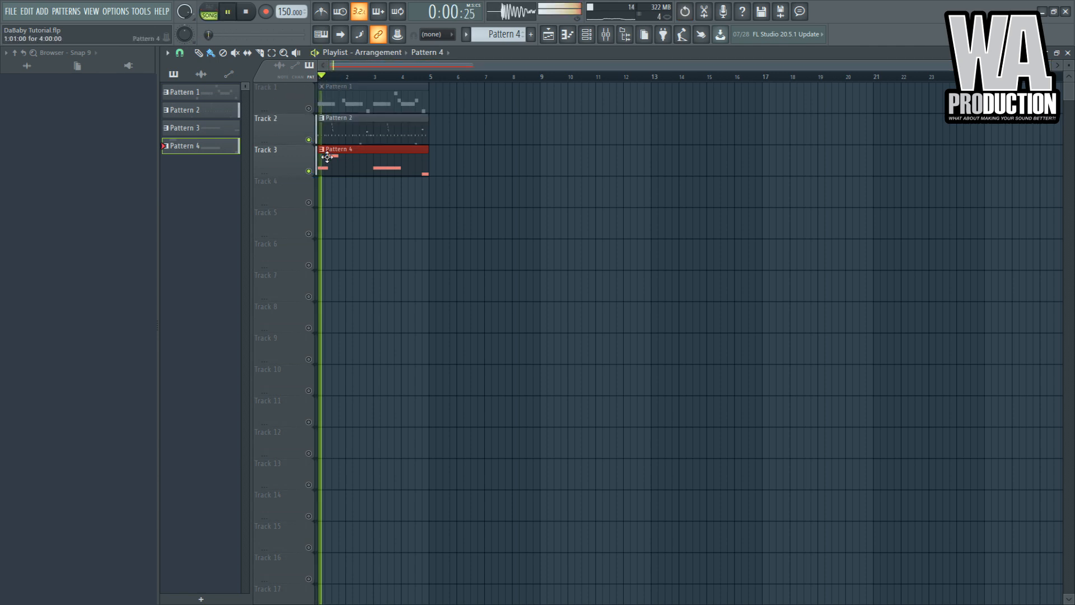
Lower bar 1's A#5 note in Pattern 4 to A5 and shift it one step earlier, auditioning it with the drums
double_click(330, 156)
key("space")
key("space")
mouse_move(266, 201)
left_mouse_down()
mouse_move(279, 201)
mouse_move(253, 201)
mouse_move(264, 213)
left_mouse_up()
key("space")
key("space")
key("space")
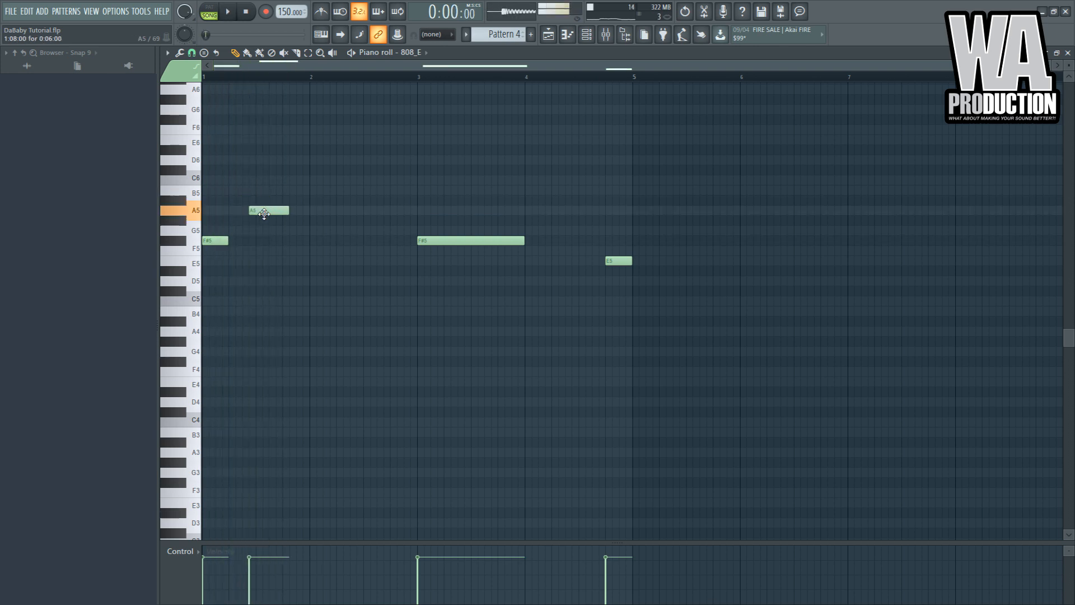
key("space")
key("space")
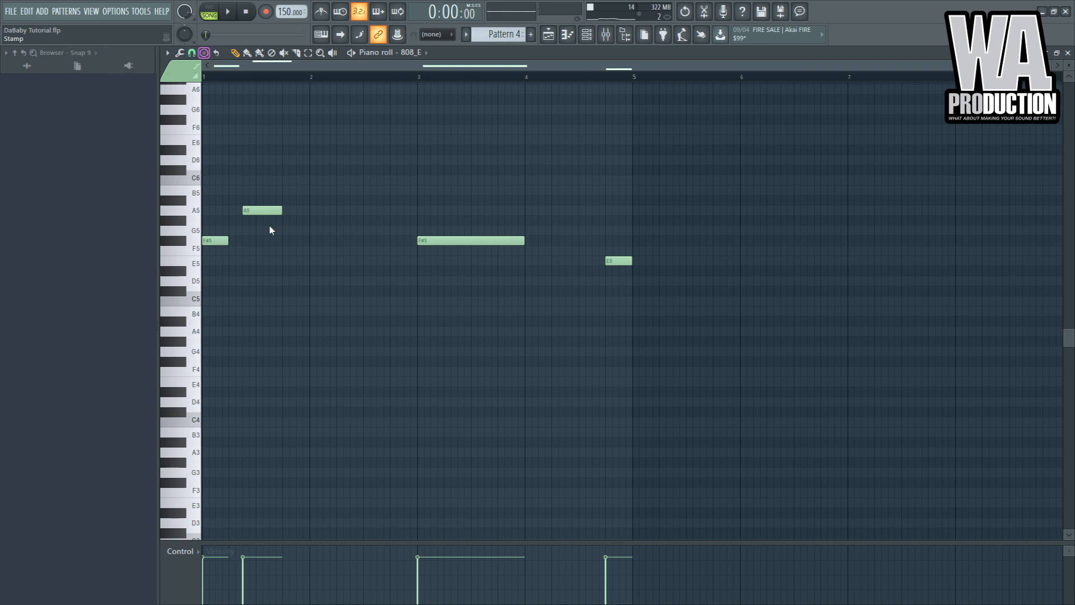
Stamp a seven-note F# natural minor scale at bar 5 and stretch its notes to a full bar
left_click(662, 235)
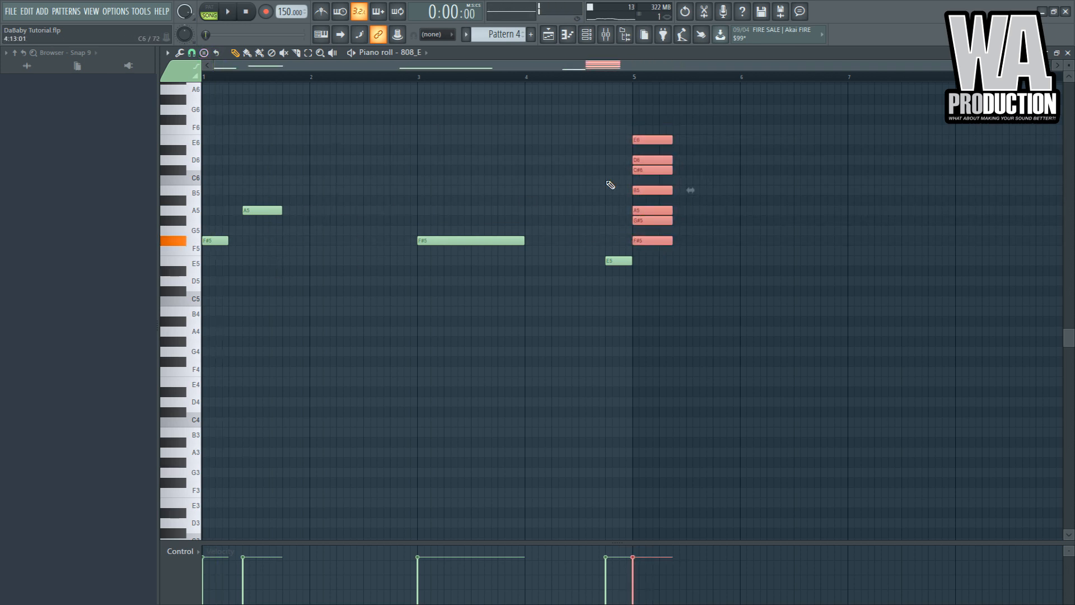
left_click_drag(671, 141, 739, 149)
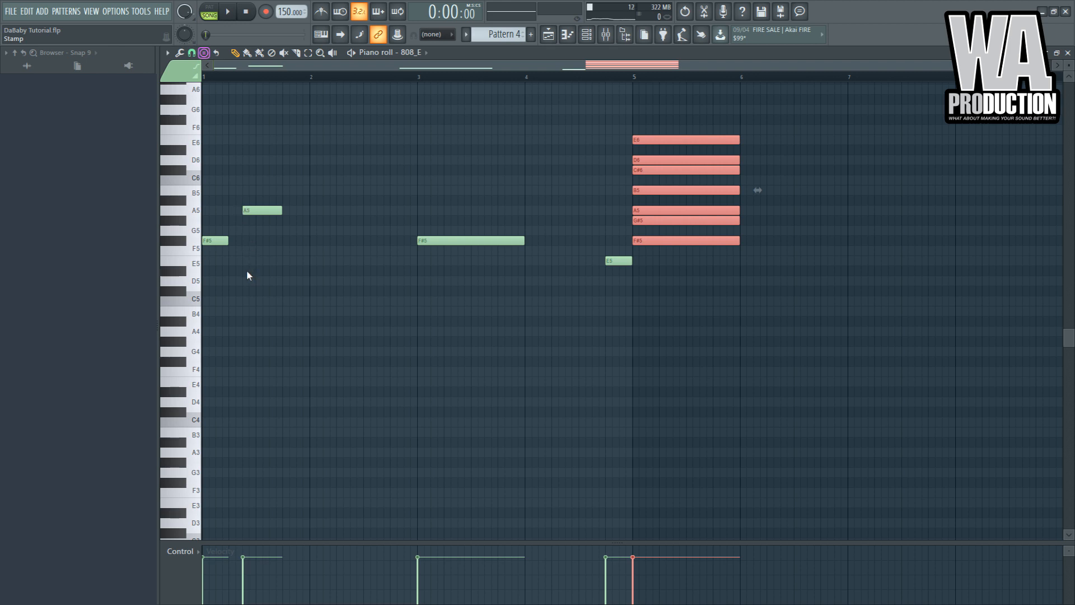
Rework the second half of bar 1 into two-step A5, B5, G#5 and C6 notes, auditioning the changes
key("space")
left_click(283, 223)
right_click(283, 223)
key("space")
left_click(274, 211)
key("space")
left_click(258, 220)
key("space")
left_click_drag(281, 210, 299, 230)
key("space")
key("space")
left_click(262, 180)
key("space")
left_click_drag(264, 180, 288, 224)
key("space")
key("space")
right_click(303, 230)
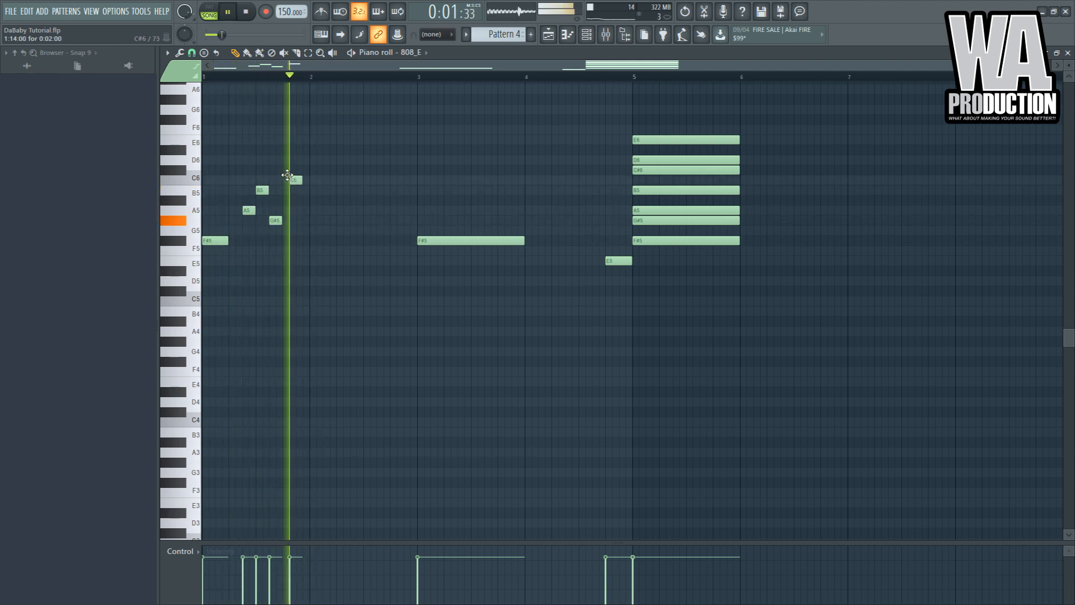
Replace bar 1's C6 with a two-step E5 and add an eight-step F#5 note at the start of bar 2
left_click(277, 261)
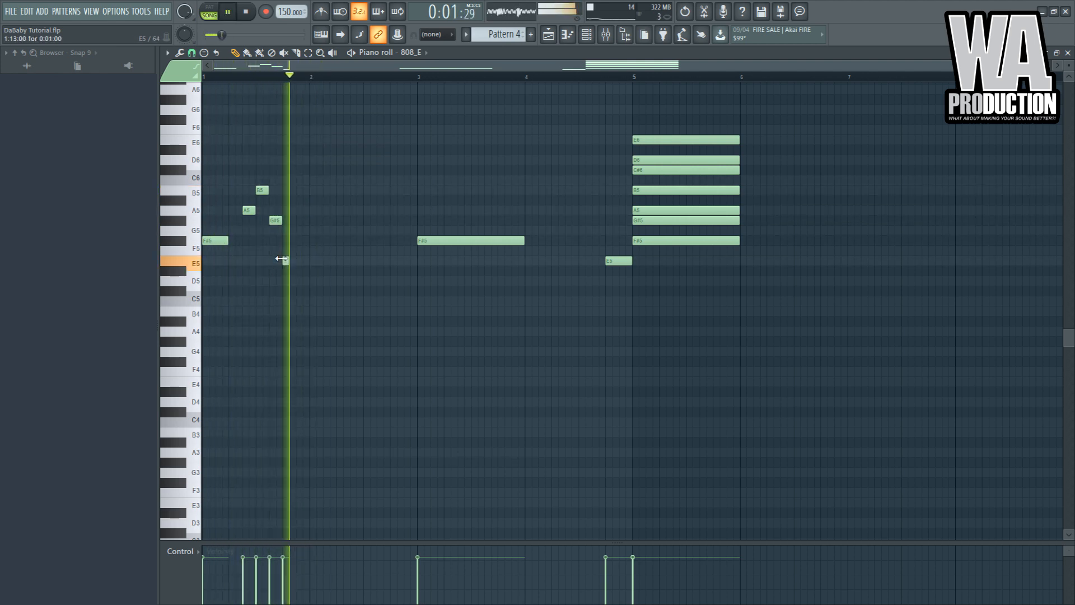
mouse_move(274, 258)
left_mouse_down()
mouse_move(297, 259)
mouse_move(289, 258)
left_mouse_up()
left_click(227, 230)
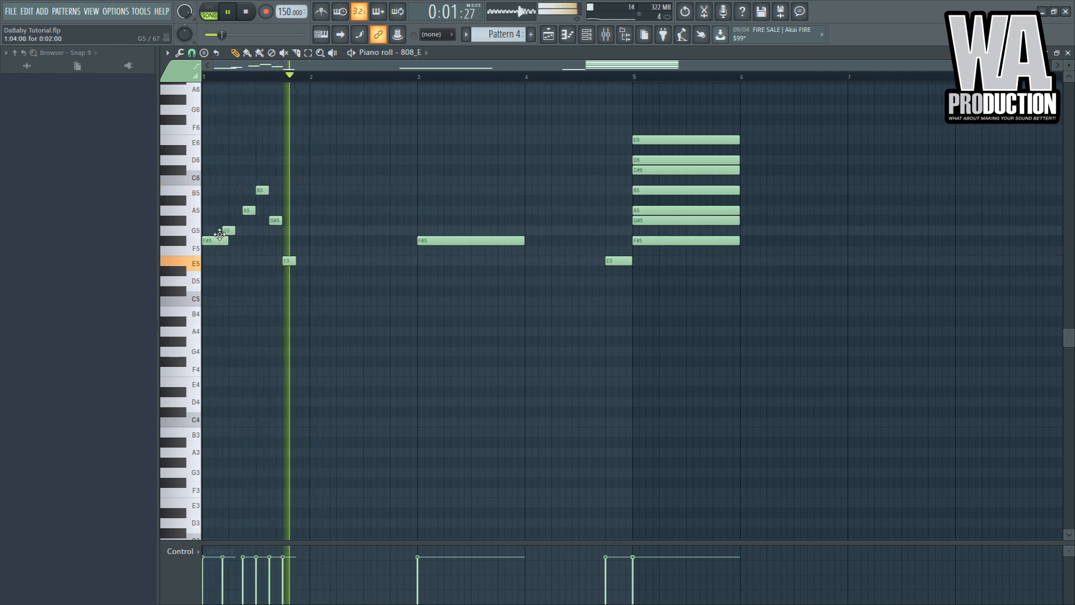
left_click(322, 241)
right_click(234, 232)
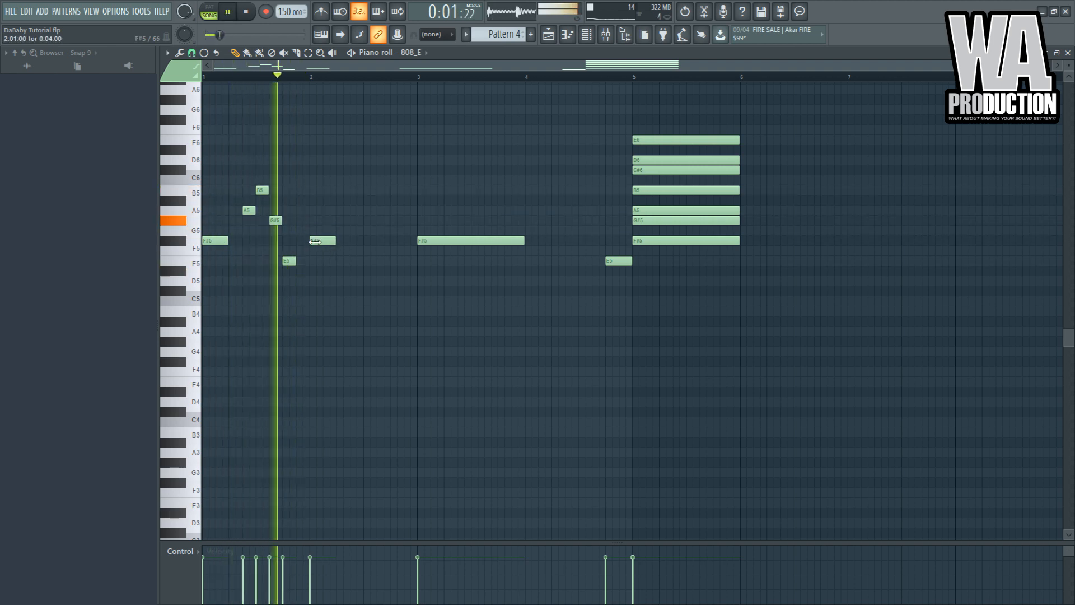
left_click_drag(335, 242, 364, 242)
Replace bar 3's long F#5 with a copy of the bars 1–2 riff, raising the copied G#5 to C#6
right_click(449, 239)
key("space")
key("space")
left_click_drag(358, 179, 497, 170)
left_click(443, 233, "ctrl")
left_click(440, 78)
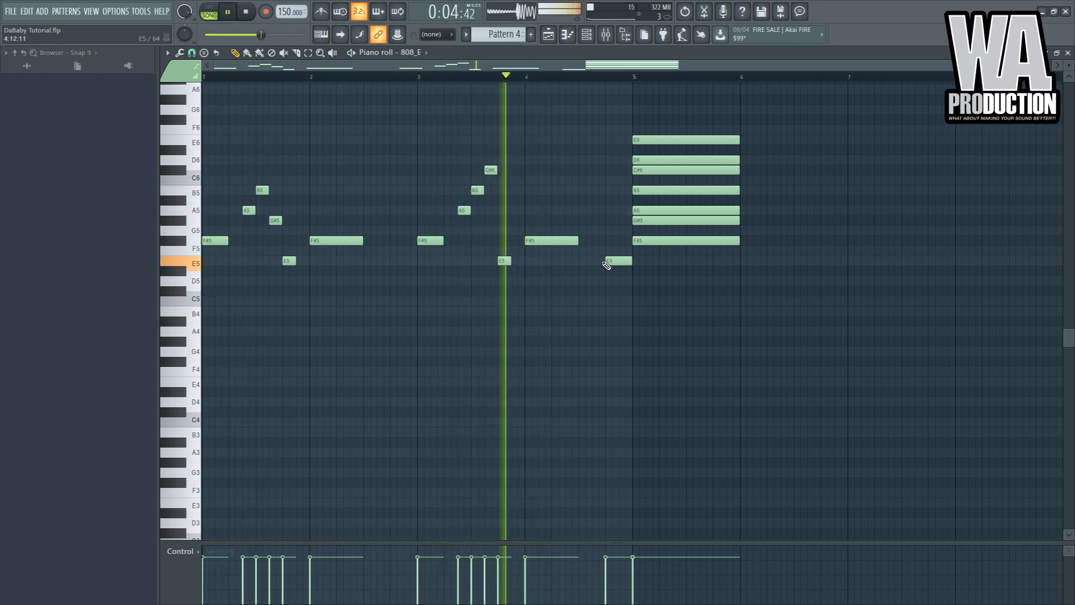
Delete the stamped scale notes in bar 5 and audition the 808 bassline
right_click(660, 242)
key("space")
key("space")
left_click(345, 77)
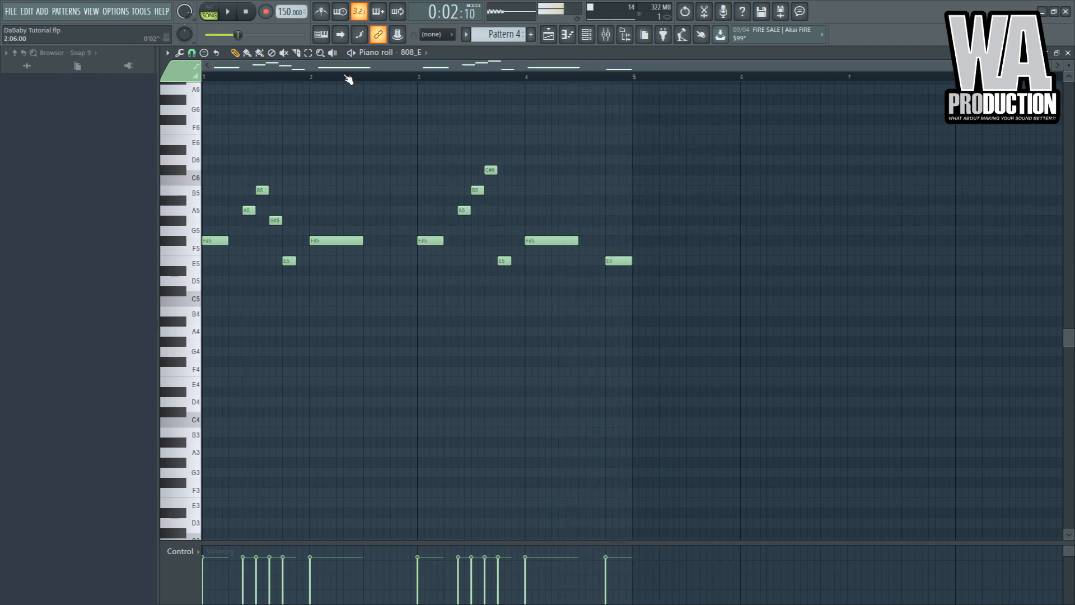
Return to the playlist and make the empty Pattern 5 the current pattern
left_click(550, 36)
left_click(399, 213)
right_click(431, 213)
scroll(501, 28, "up", 1)
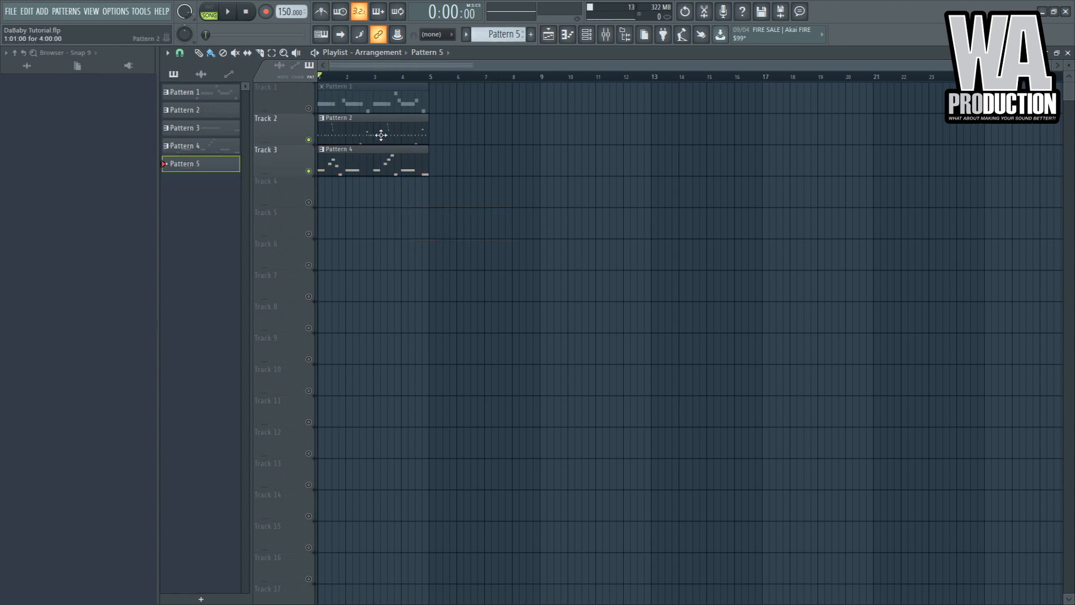
Route the 808_E through Kick channels to individual mixer tracks starting at track 4 and select the 808_E track
left_click(587, 34)
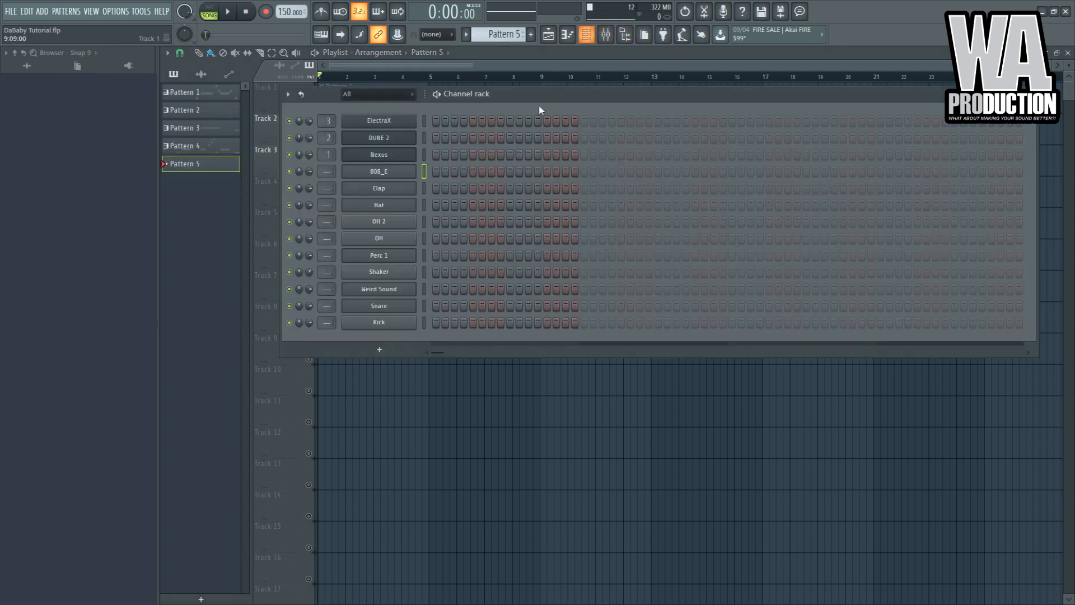
double_click(426, 173)
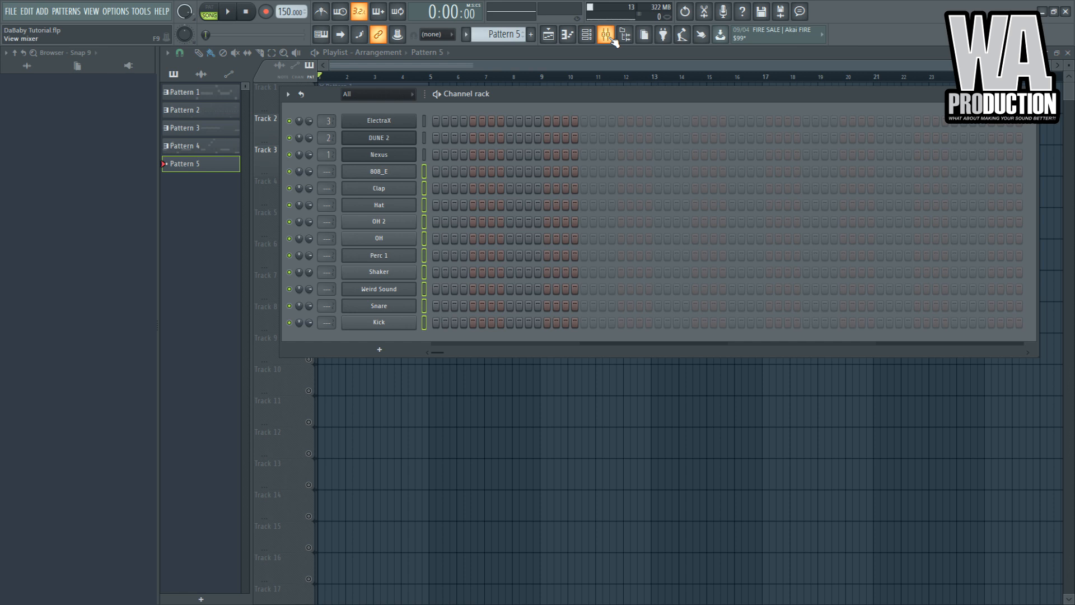
left_click(607, 35)
left_click(304, 224)
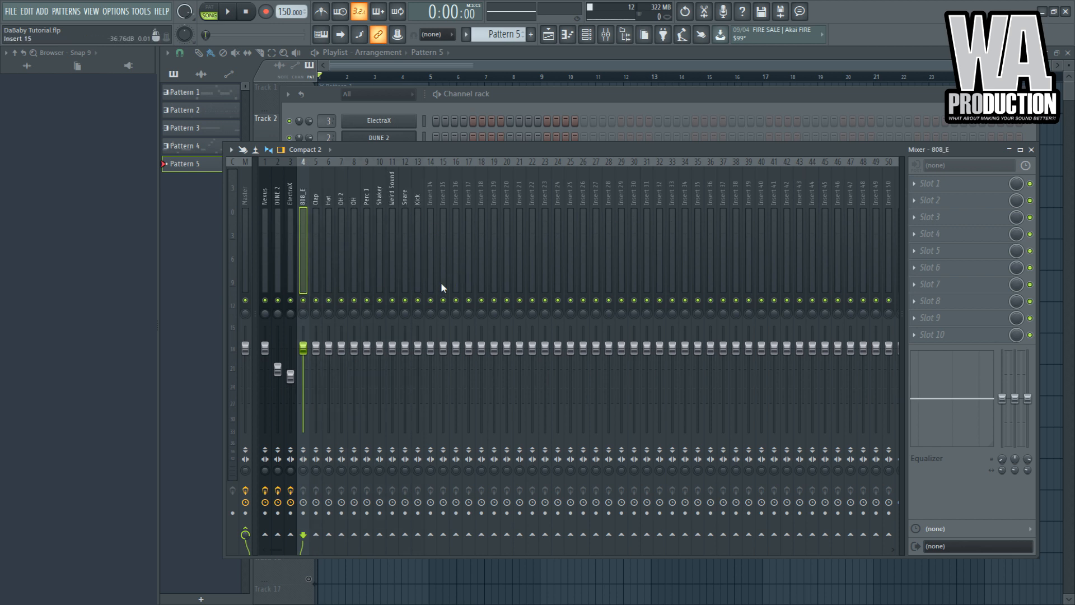
Solo the 808_E track in the mixer
right_click(316, 300)
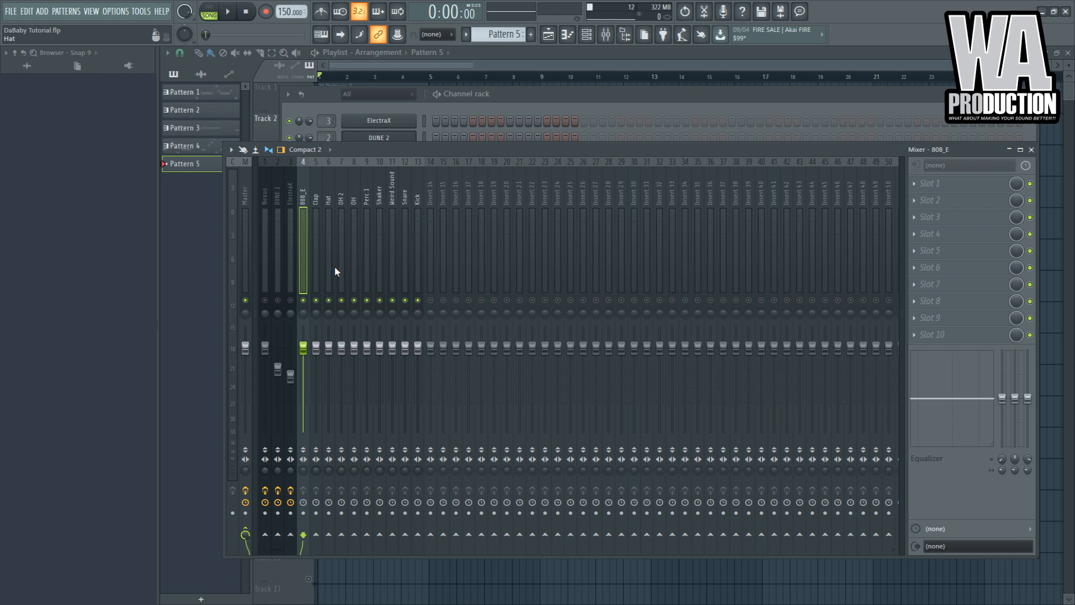
right_click(305, 302)
right_click(305, 301)
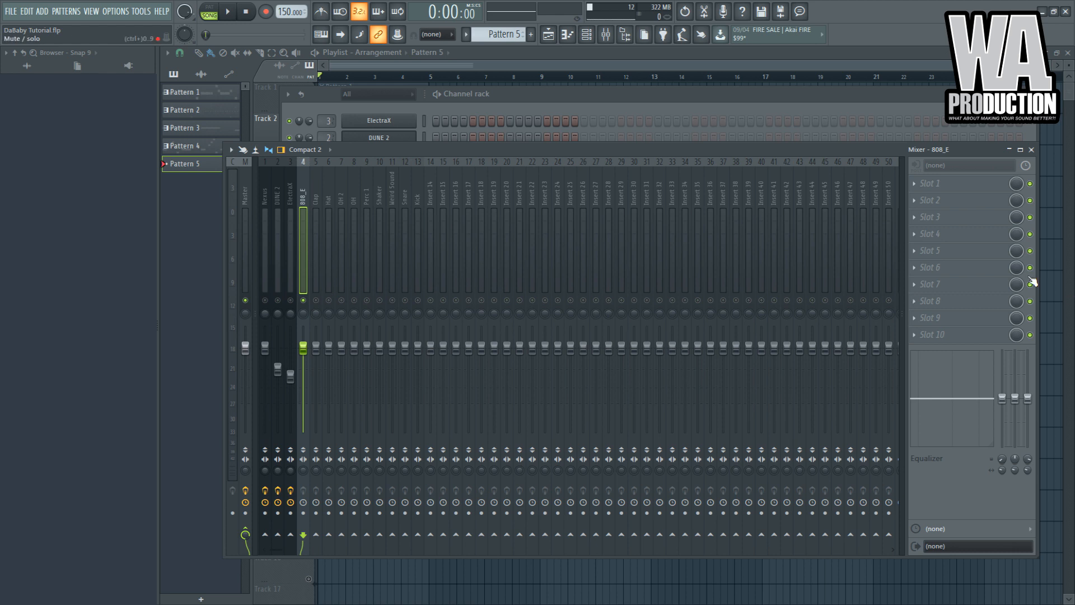
Add Fruity parametric EQ 2 to the 808_E track, boosting the bass and low mids and cutting the highs
key("space")
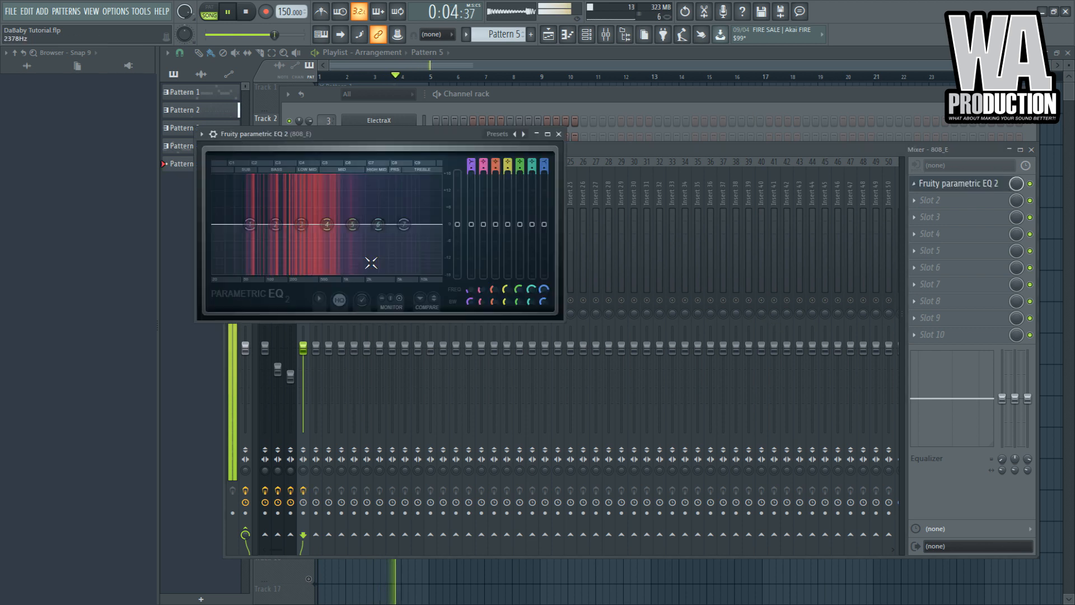
key("space")
left_click_drag(266, 228, 245, 212)
key("space")
left_click_drag(327, 224, 290, 218)
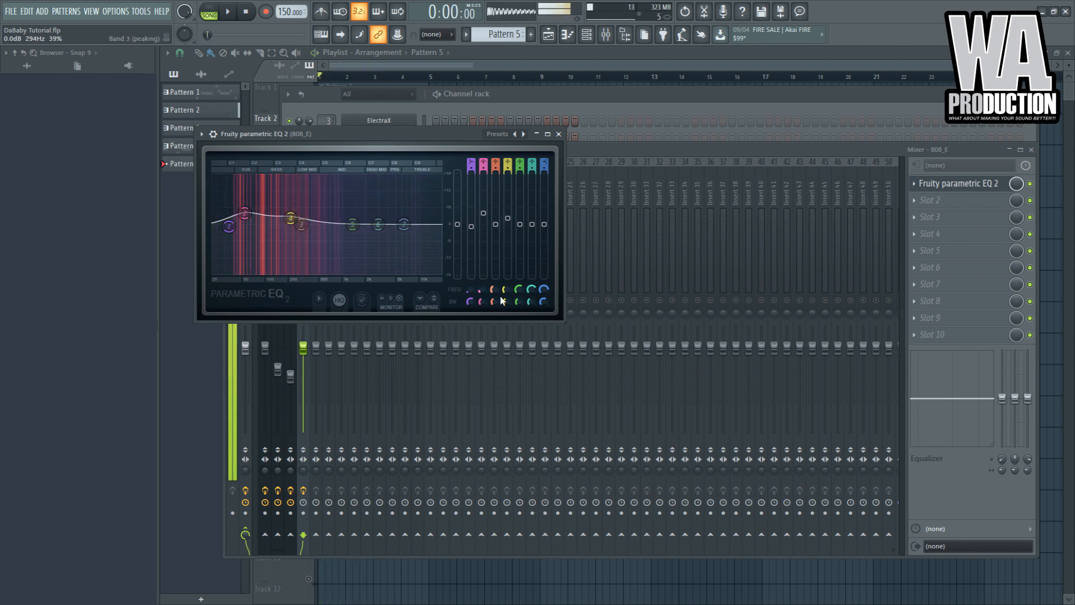
left_click_drag(404, 224, 369, 250)
left_click(609, 149)
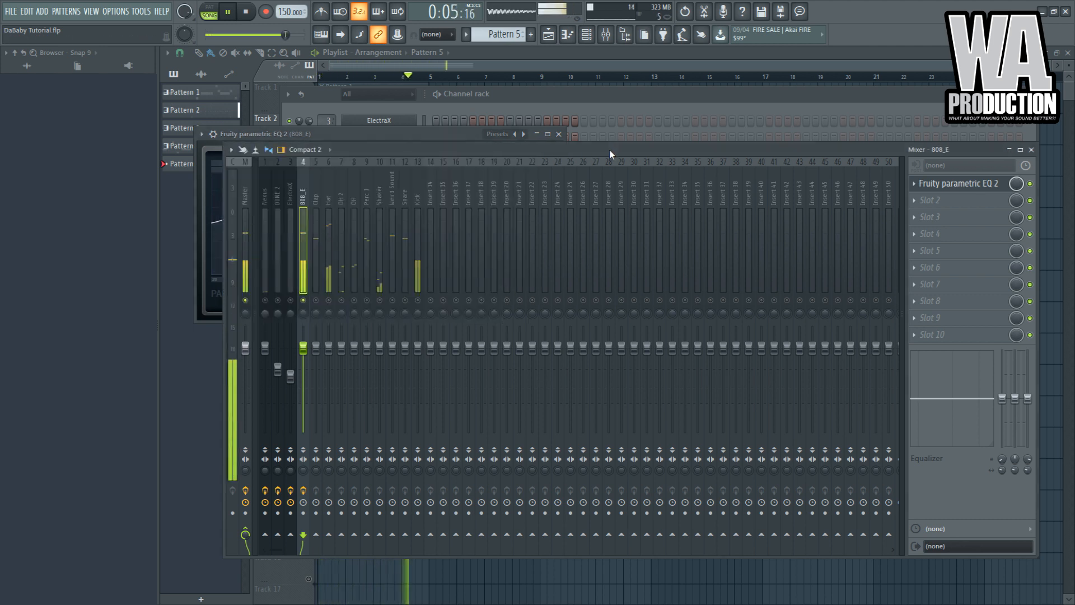
key("space")
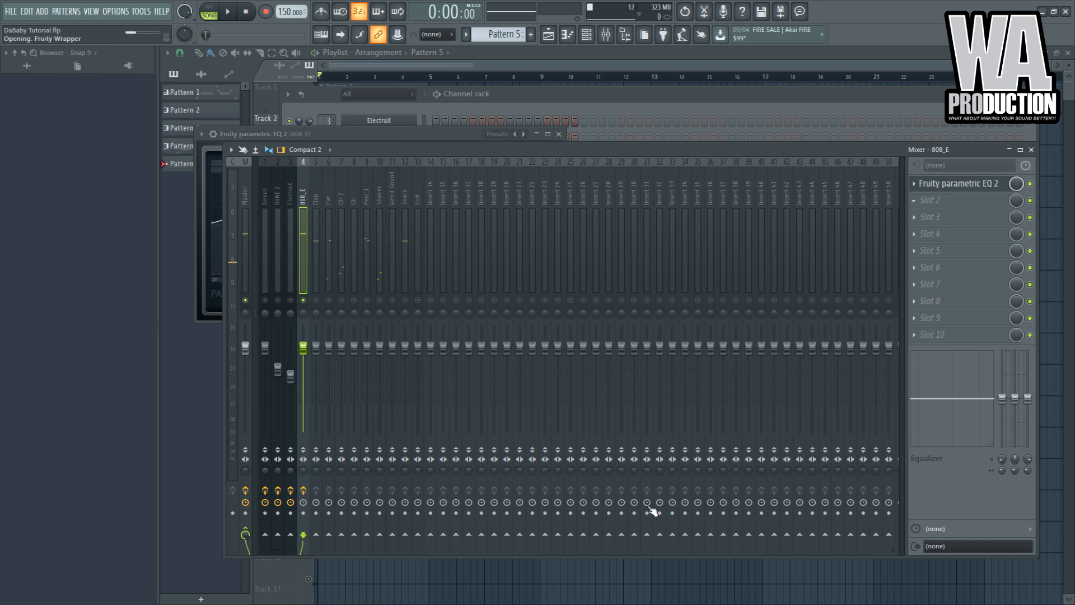
Add TAL-Bitcrusher [64bit] to slot 2 of the 808_E track and audition its modes, settling on mode D
left_click(914, 202)
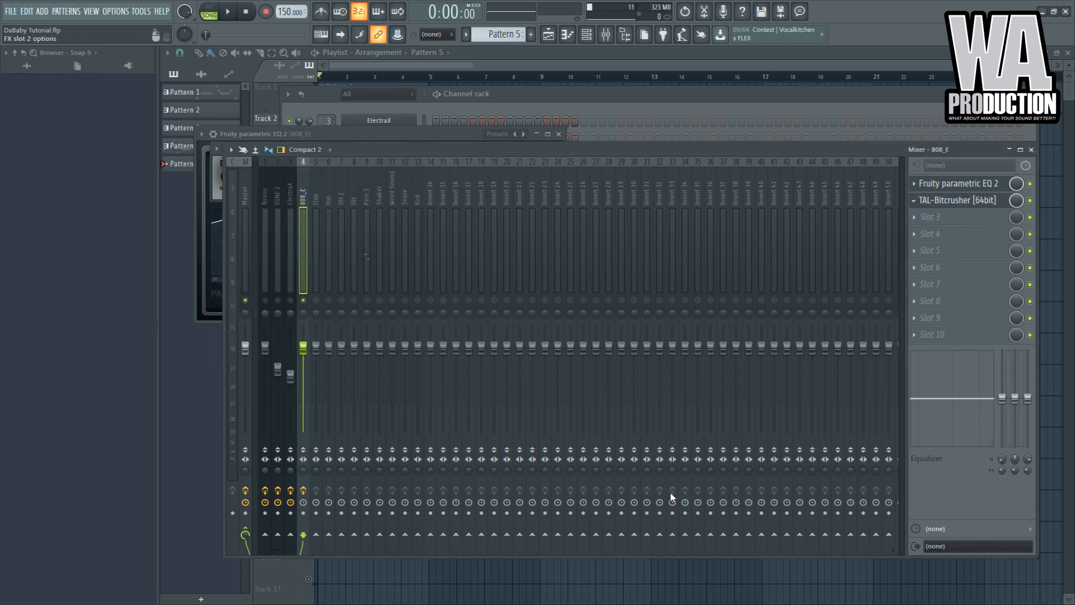
left_click(958, 200)
key("space")
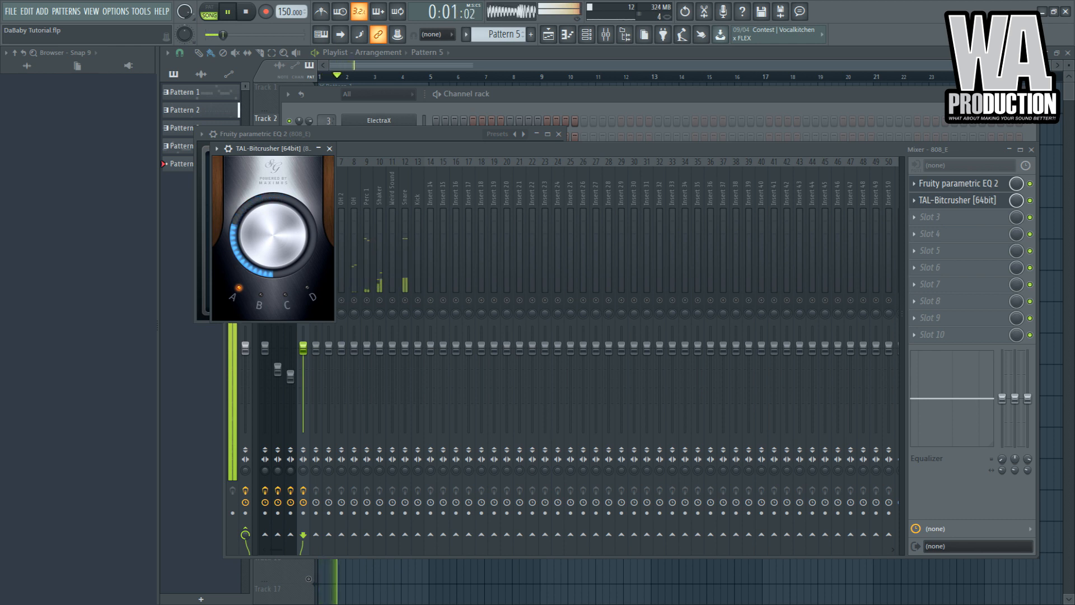
left_click(260, 295)
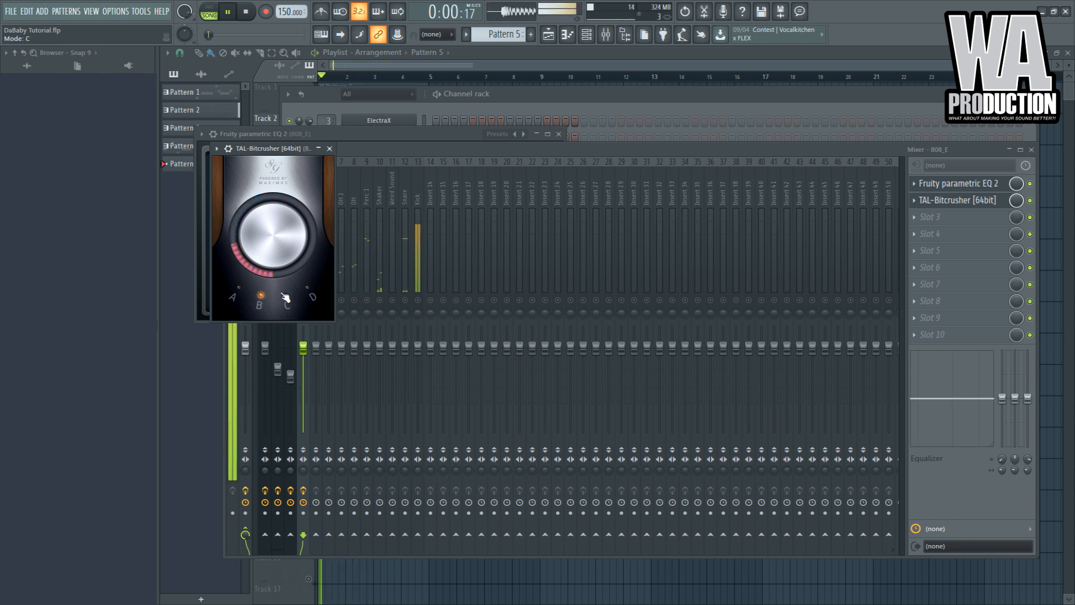
left_click(307, 290)
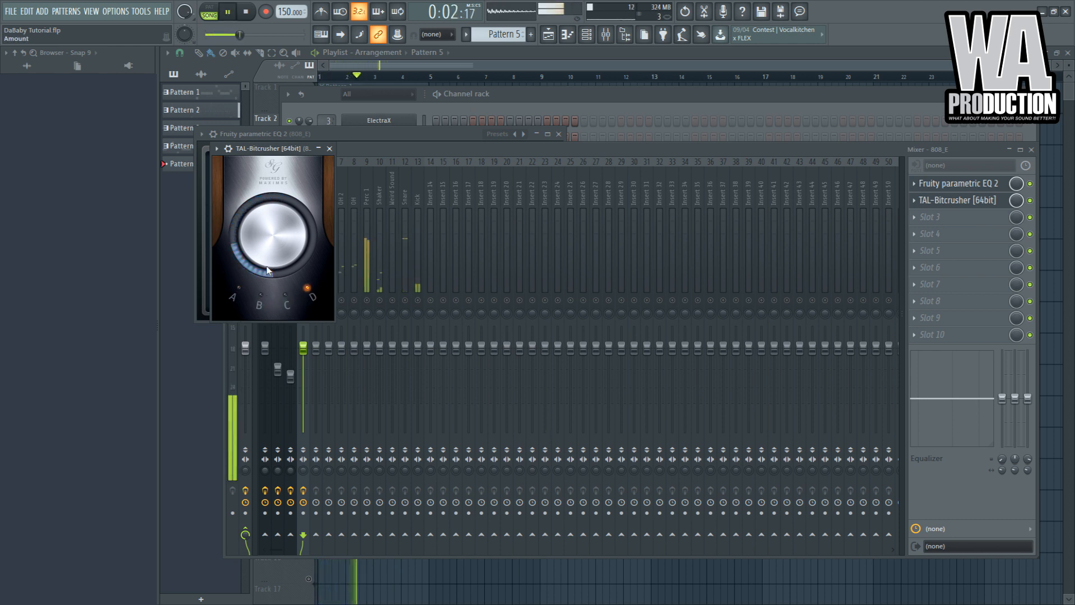
key("space")
left_click(263, 295)
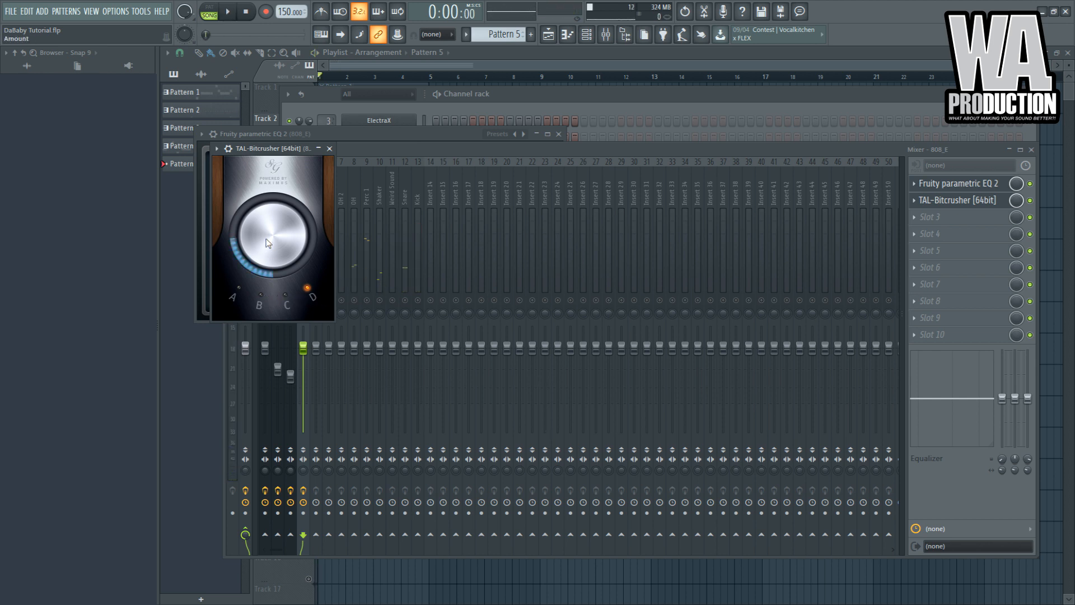
Lower the 808_E track's volume to -3.3 dB while listening to playback
key("space")
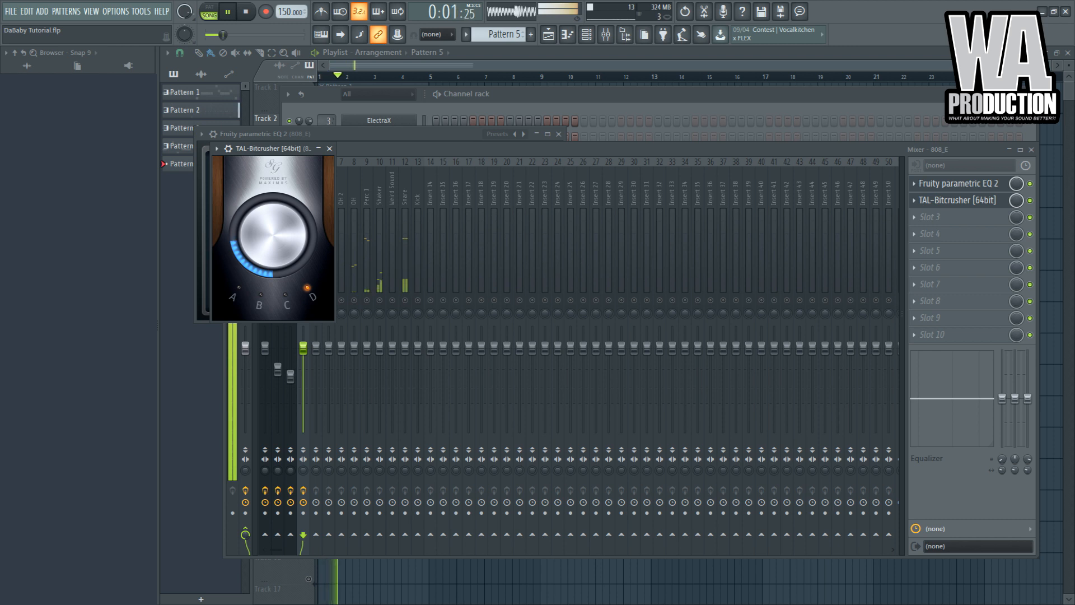
left_click(341, 290)
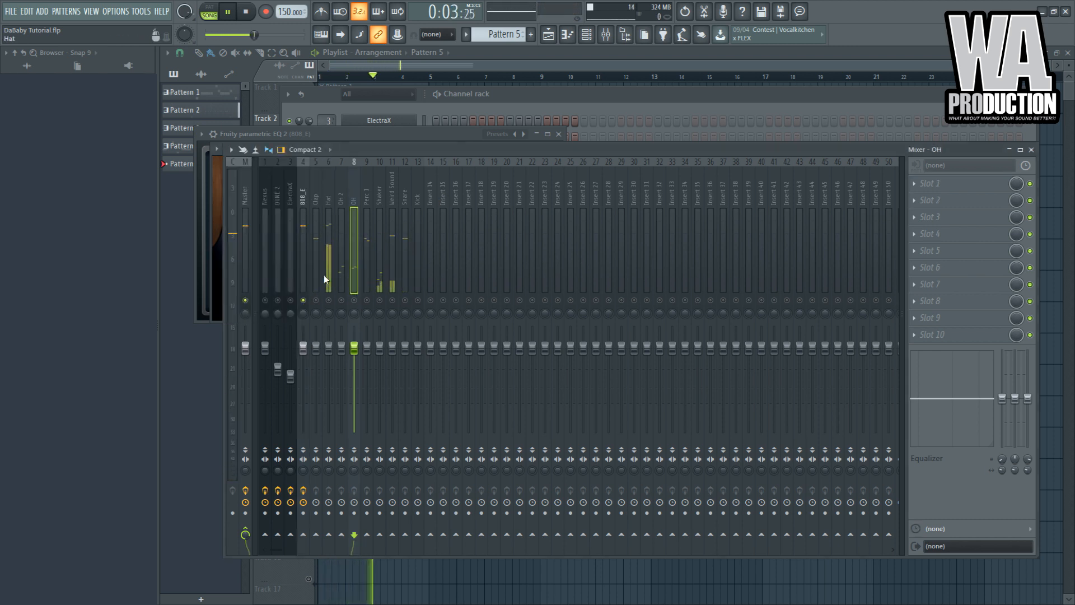
left_click_drag(303, 348, 303, 360)
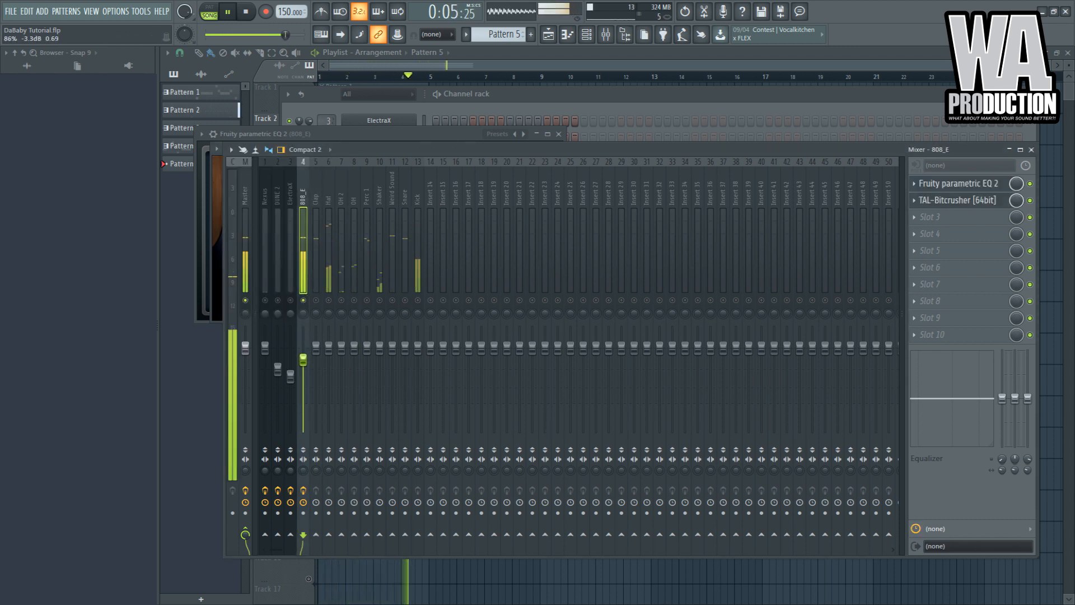
Mute the 808_E track and enable the drum tracks from Clap through Kick in the mixer
key("space")
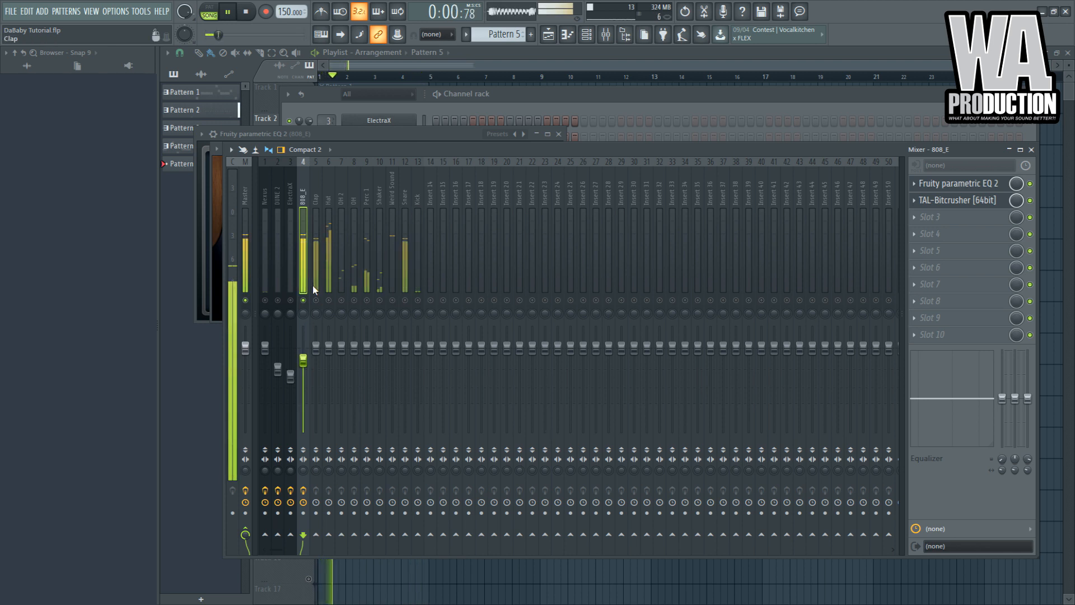
right_click(316, 301)
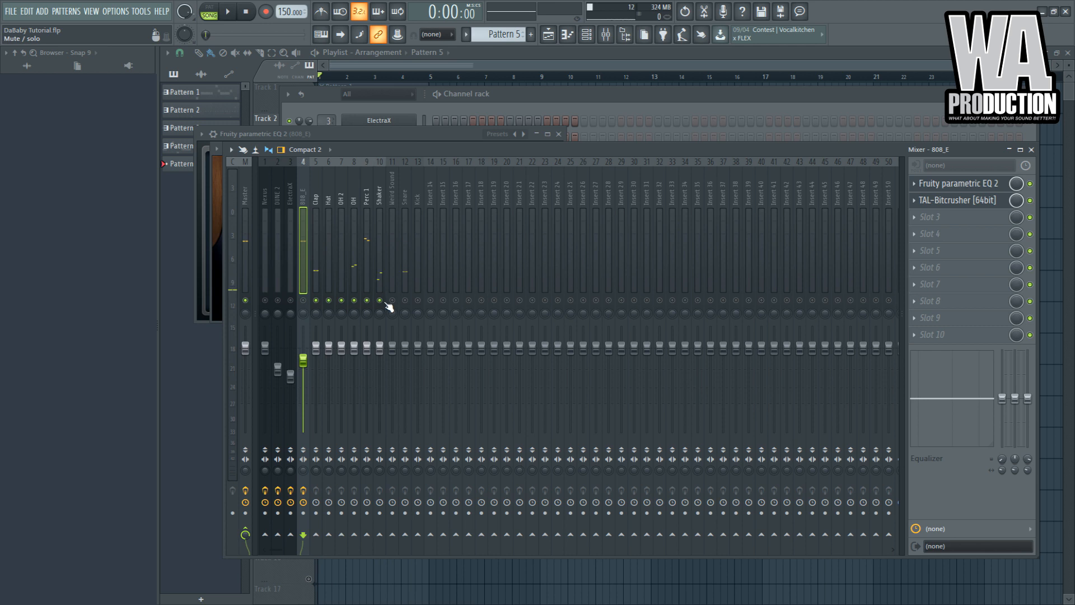
left_click(418, 301)
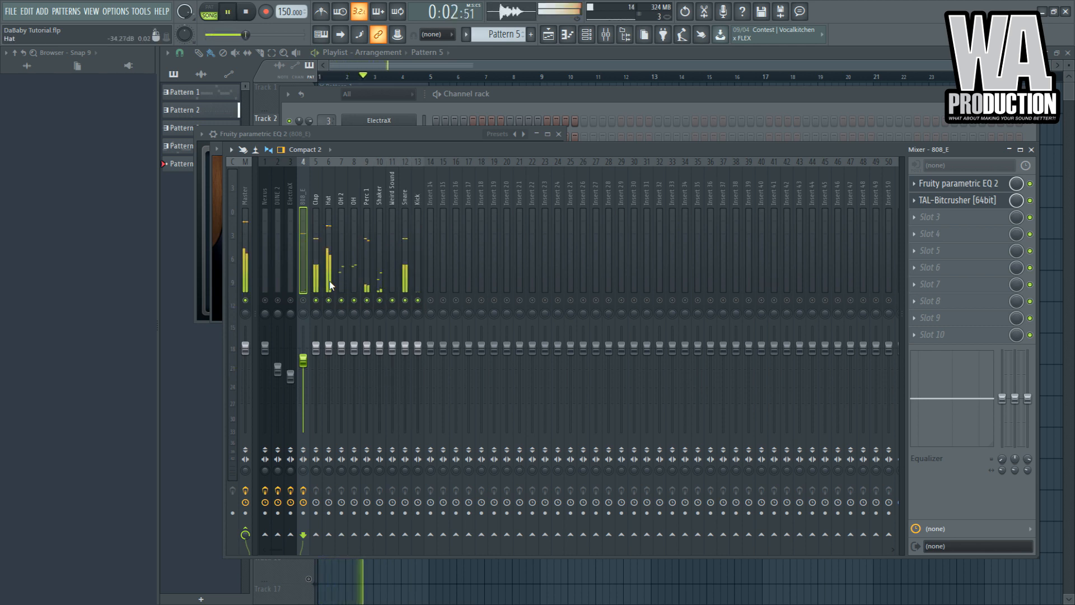
Lower the Shaker track and pan it 13% right, and add Fruity parametric EQ 2 cutting its lows and slightly boosting its treble
left_click(330, 281)
left_click_drag(380, 347, 380, 370)
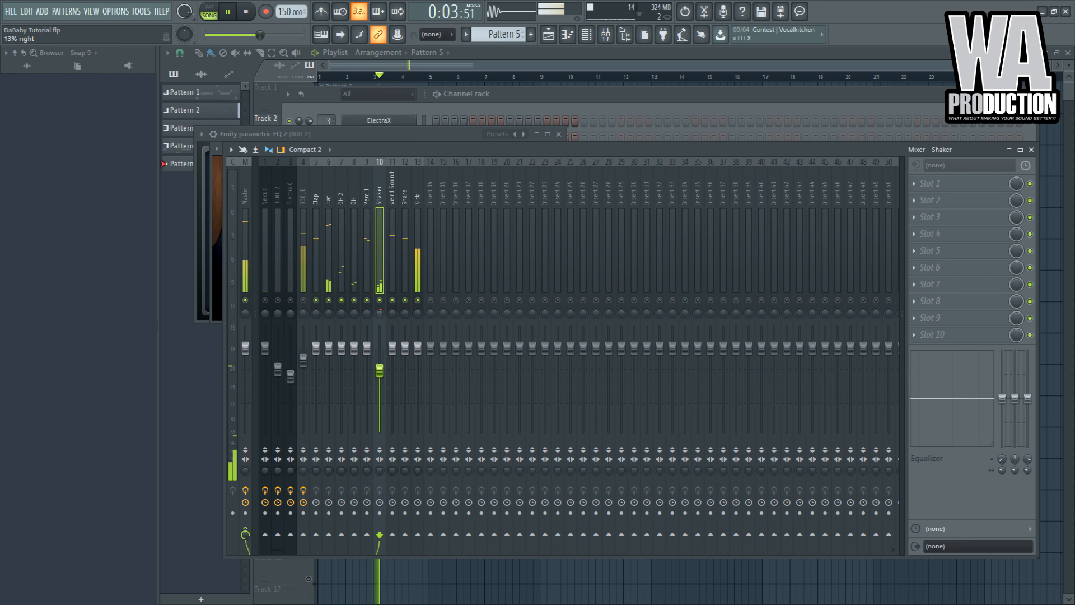
left_click(807, 320)
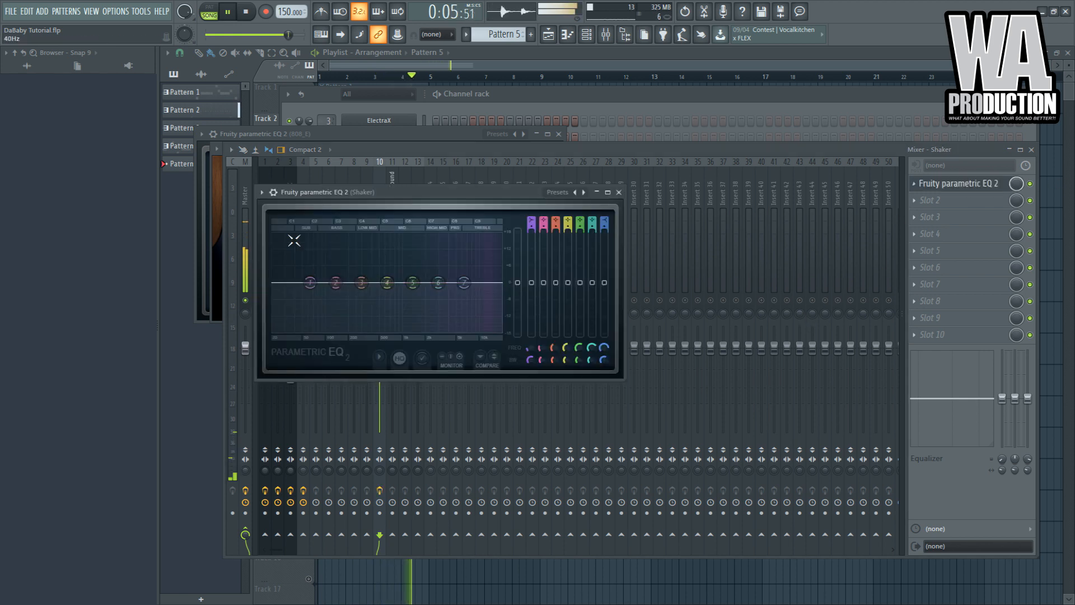
left_click_drag(310, 283, 387, 326)
left_click_drag(465, 282, 466, 281)
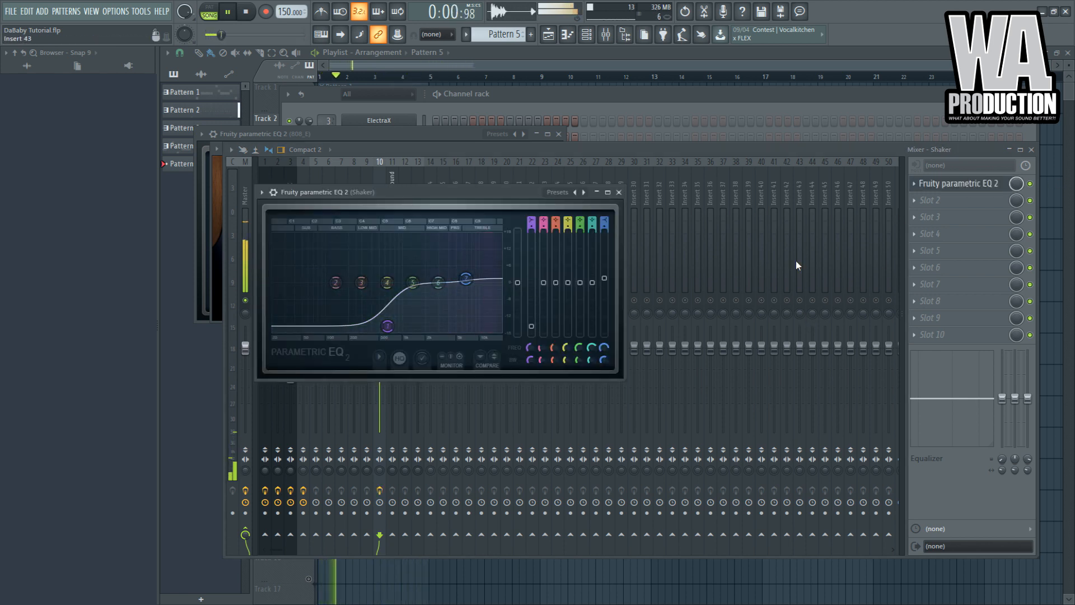
Add ValhallaVintageVerb to slot 2 of the Shaker track with a 20.8% mix and 1.12 s decay
left_click(914, 201)
left_click(686, 531)
key("space")
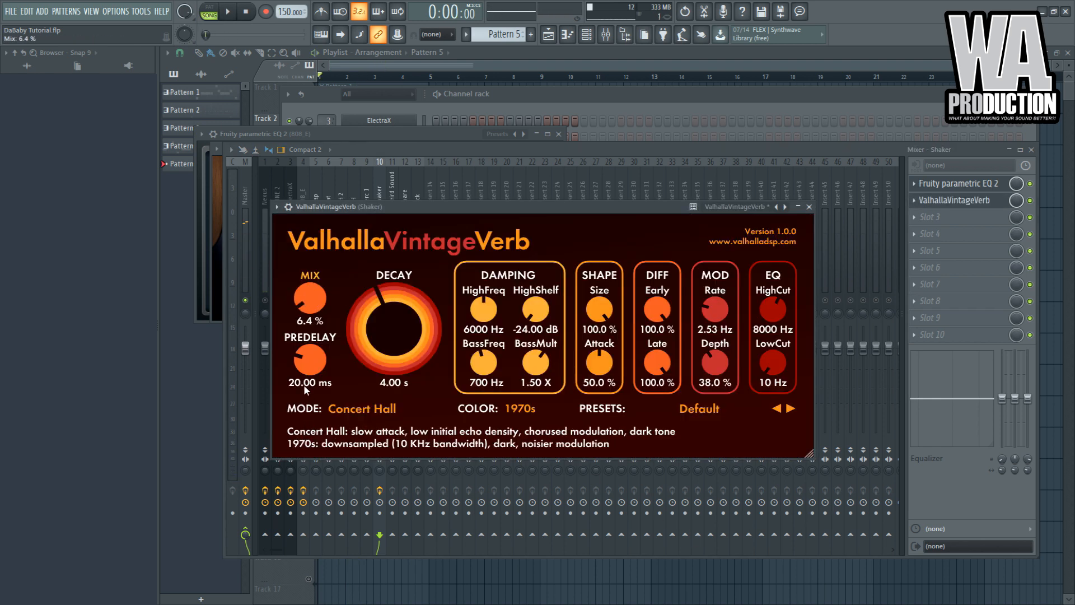
key("space")
left_click_drag(406, 324, 402, 339)
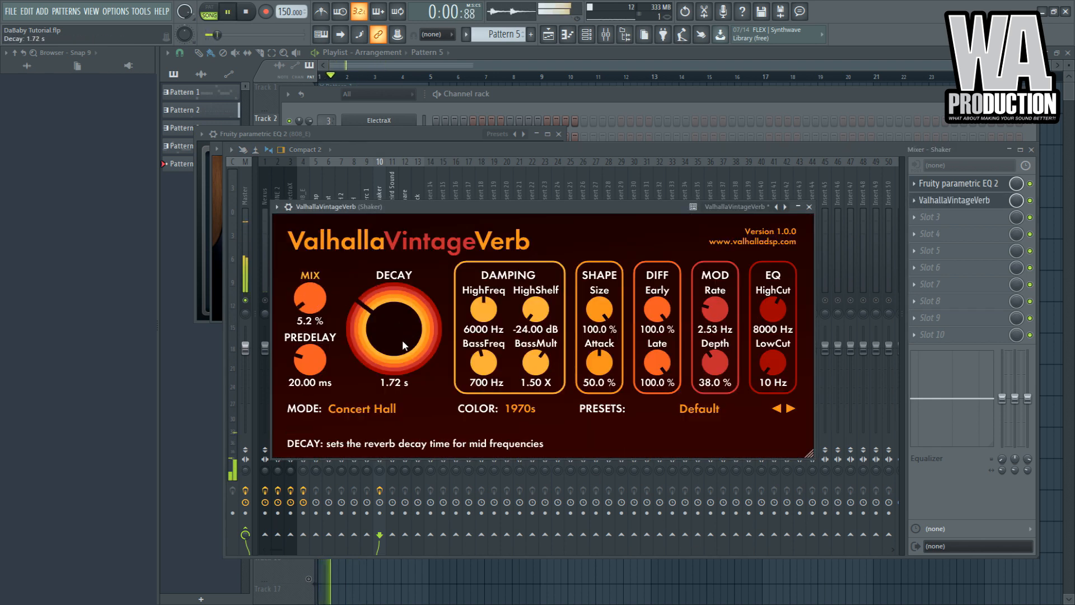
left_click_drag(327, 308, 326, 281)
mouse_move(374, 310)
left_mouse_down()
mouse_move(324, 307)
mouse_move(376, 327)
left_mouse_up()
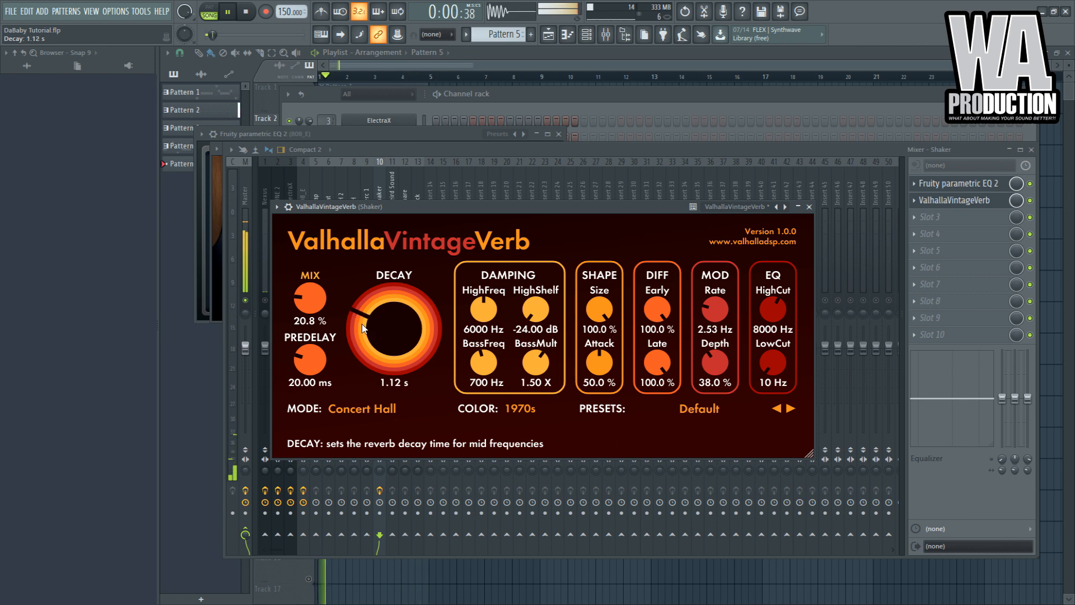
Restore the full mix with 808_E muted and lower the Shaker track's volume to -8.8 dB
left_click(391, 151)
left_click(381, 301, "ctrl")
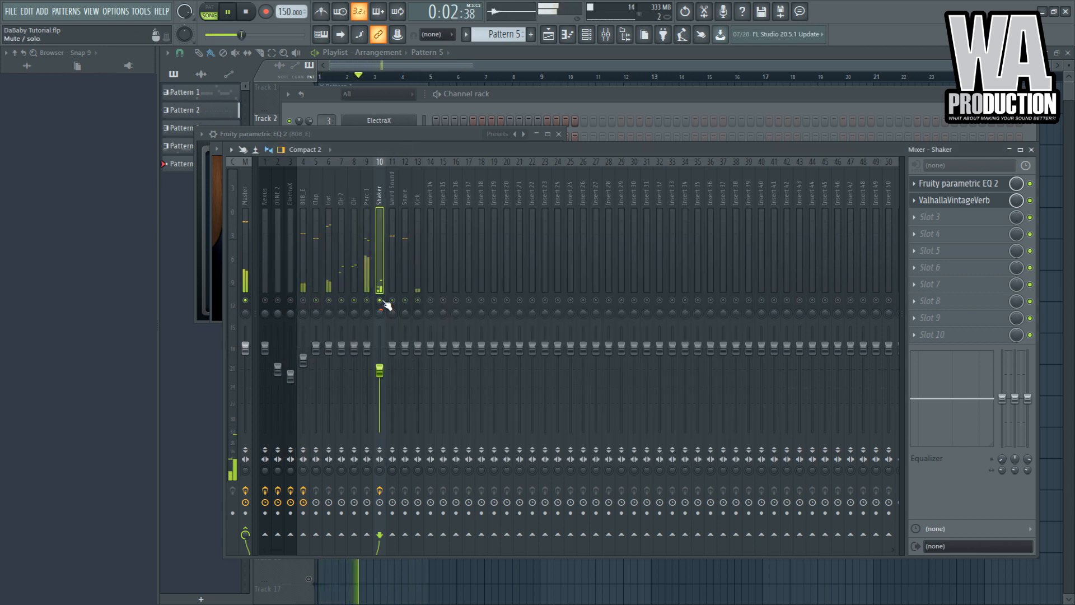
left_click(381, 301, "ctrl")
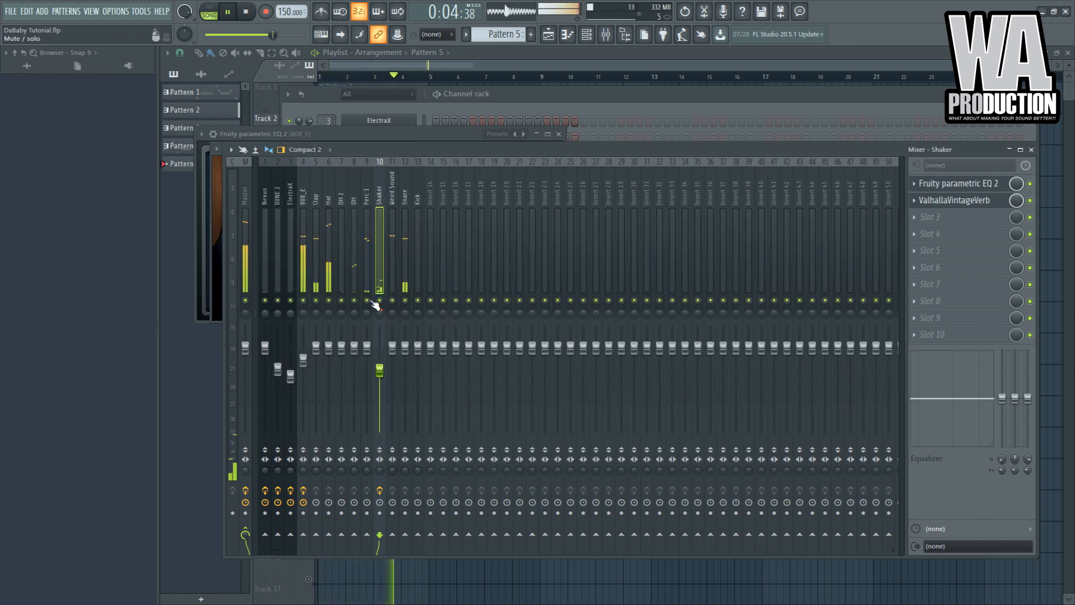
left_click(955, 200)
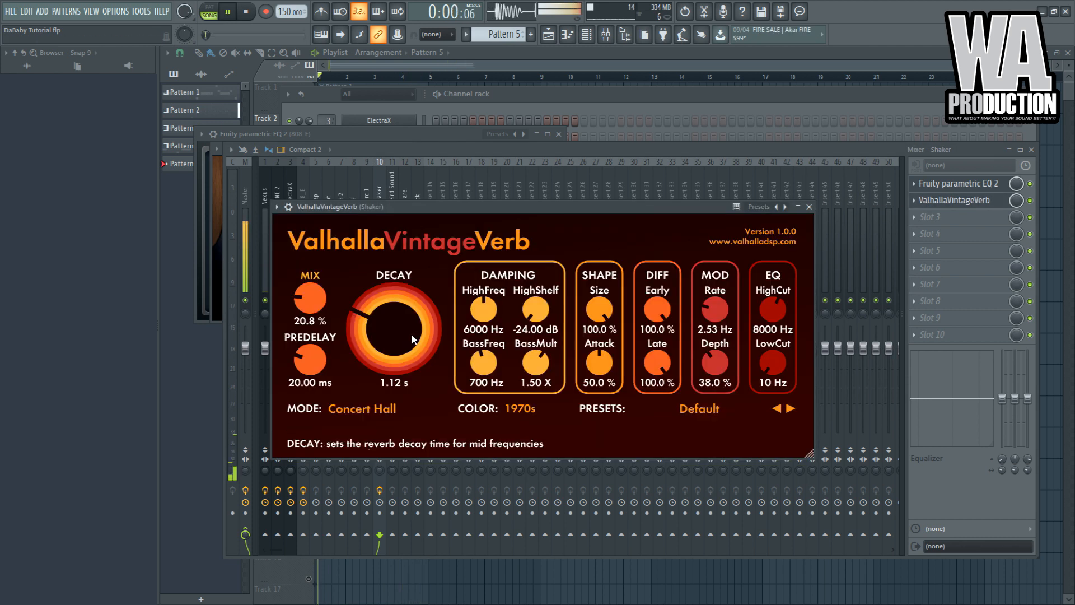
left_click(503, 151)
left_click_drag(381, 368, 381, 379)
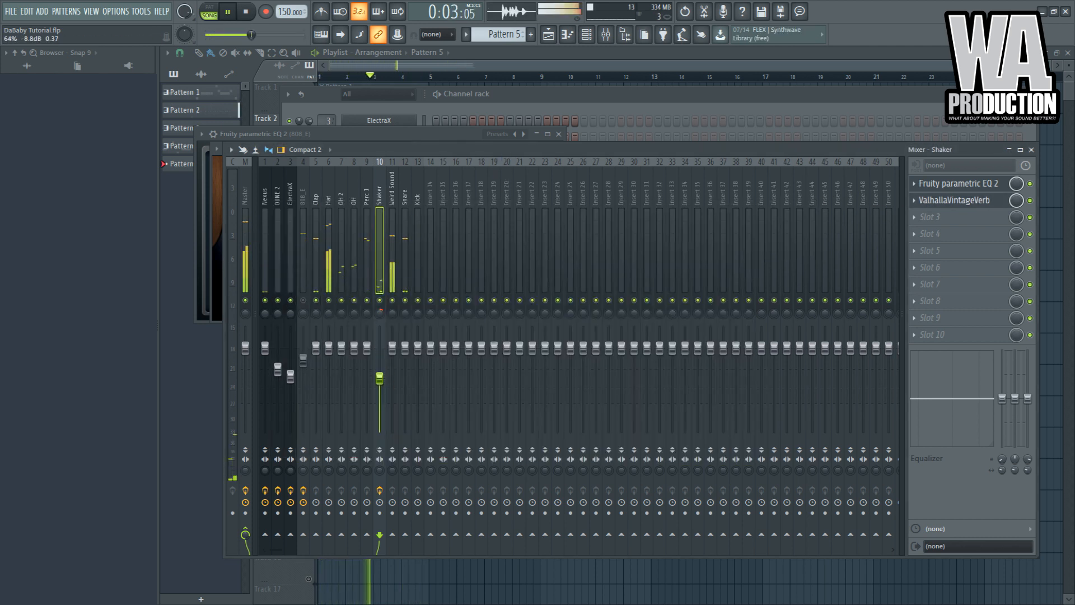
Pan the Weird Sound track left and lower its volume to -5.1 dB
left_click(393, 313)
key("space")
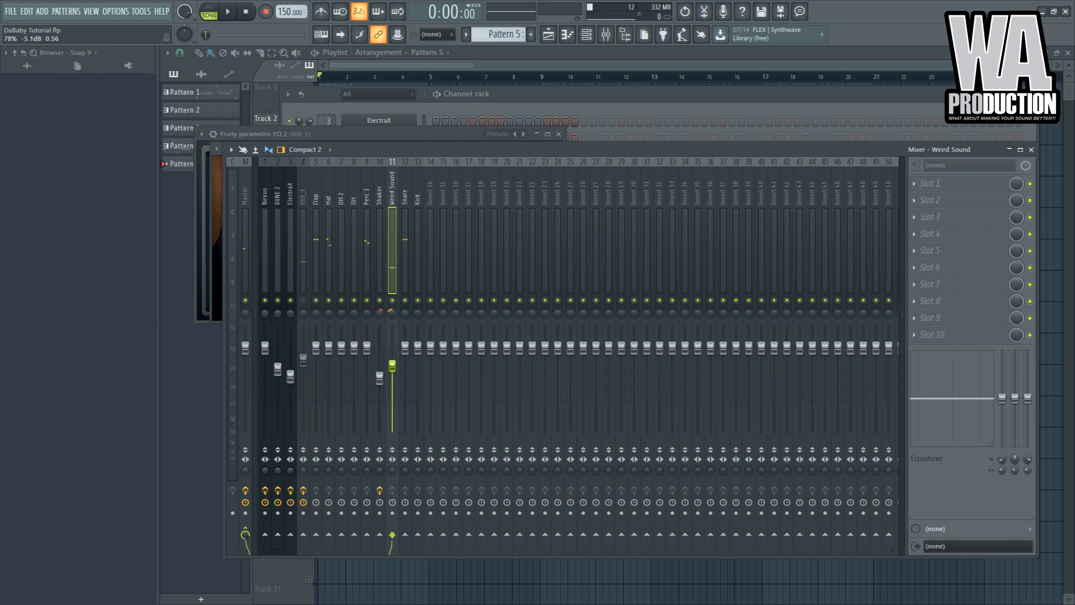
Add ValhallaVintageVerb to the Weird Sound track with a 33.6% mix and 1.17 s decay
left_click(672, 527)
key("space")
left_click_drag(213, 200, 216, 211)
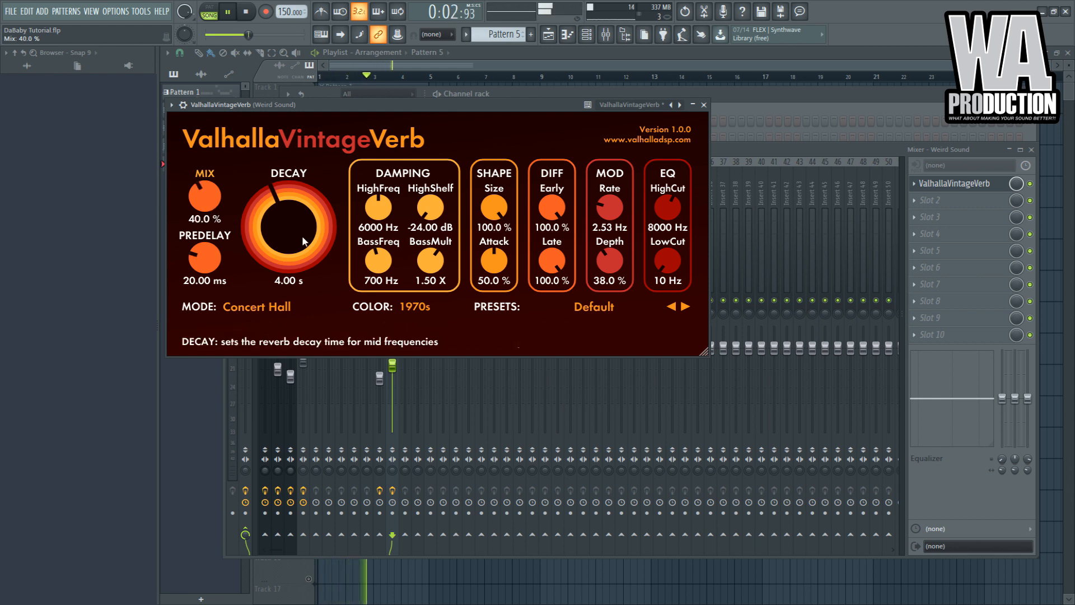
left_click_drag(309, 232, 309, 254)
left_click_drag(212, 198, 214, 204)
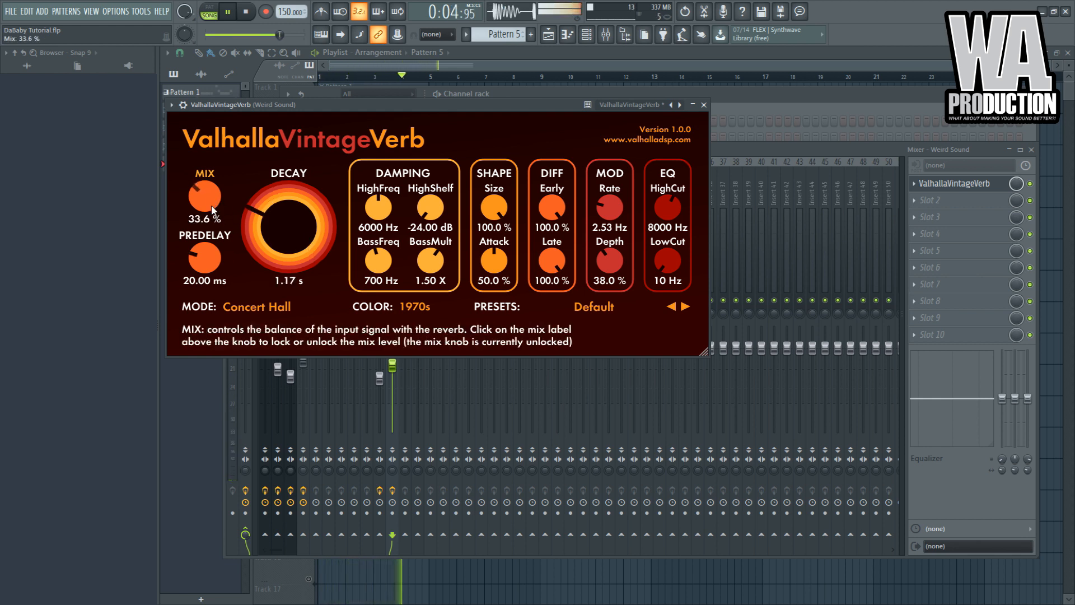
Lower the Weird Sound track's volume further and set the Perc 1 track's volume to -3.9 dB
left_click(738, 165)
left_click_drag(394, 378, 393, 376)
key("space")
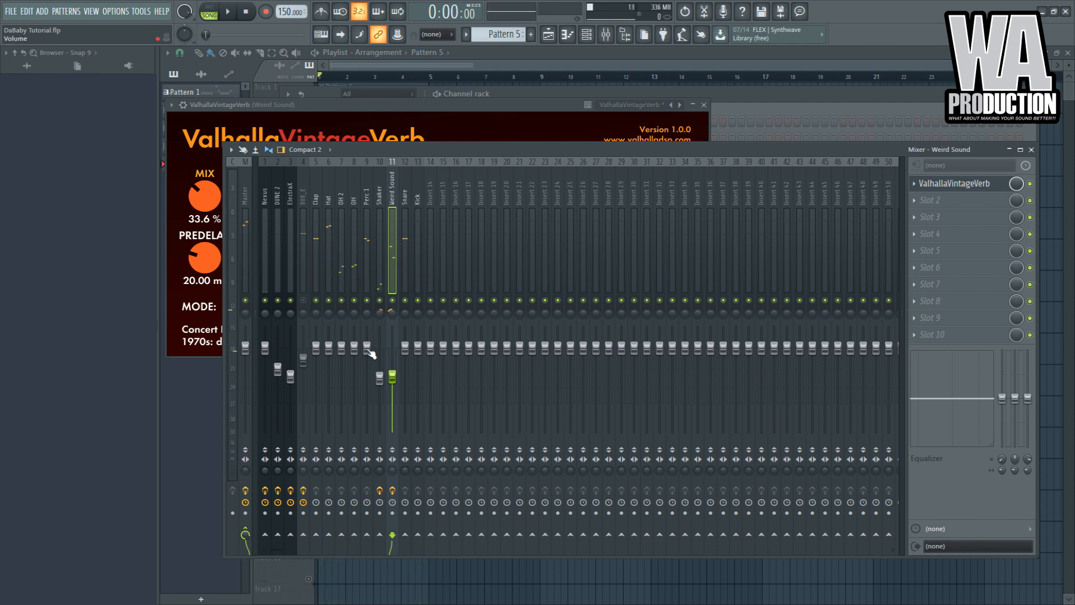
left_click_drag(367, 348, 367, 355)
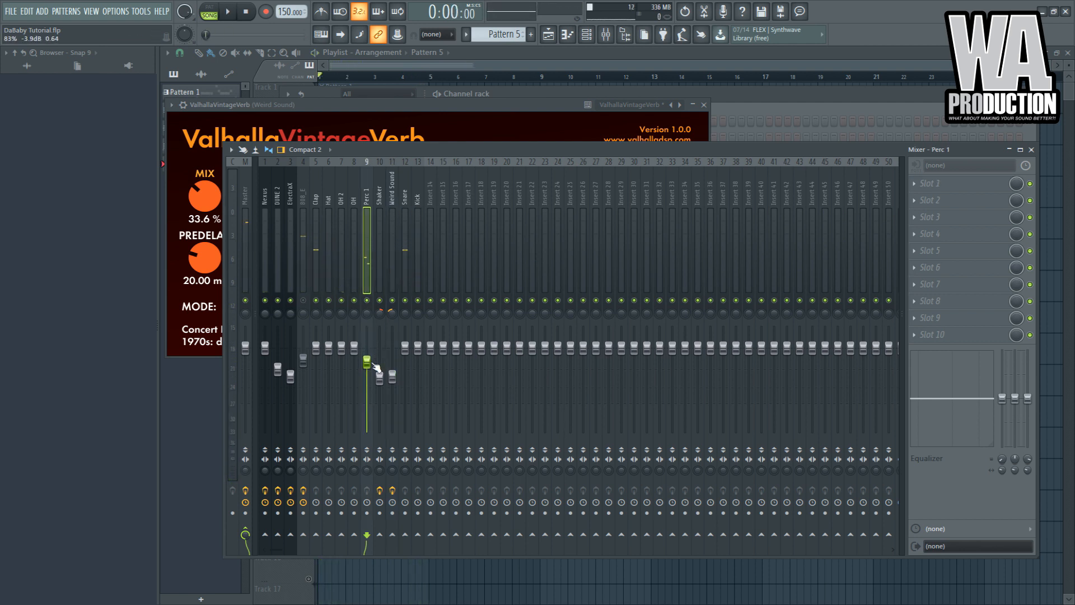
key("space")
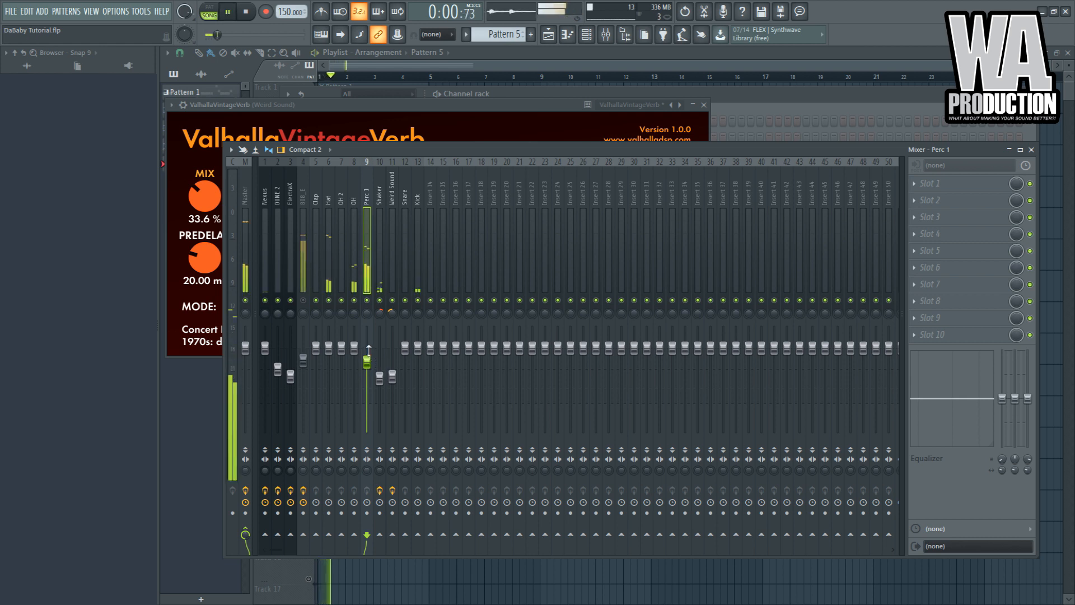
Raise the Clap track's volume slightly and lower the Hat track's volume to -2.9 dB
left_click(329, 288)
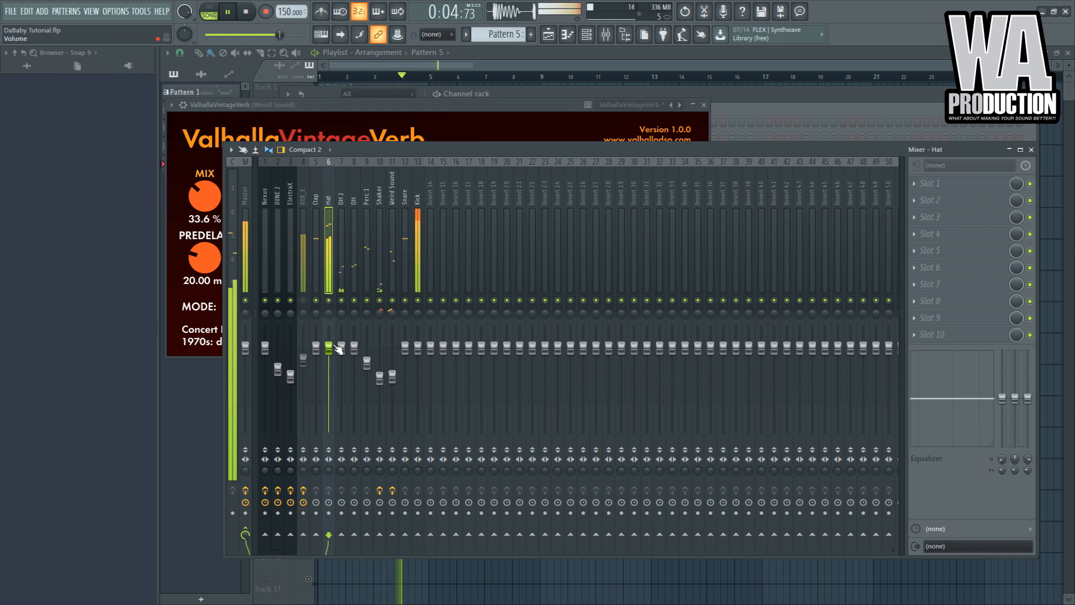
left_click(316, 348)
left_click_drag(316, 348, 333, 365)
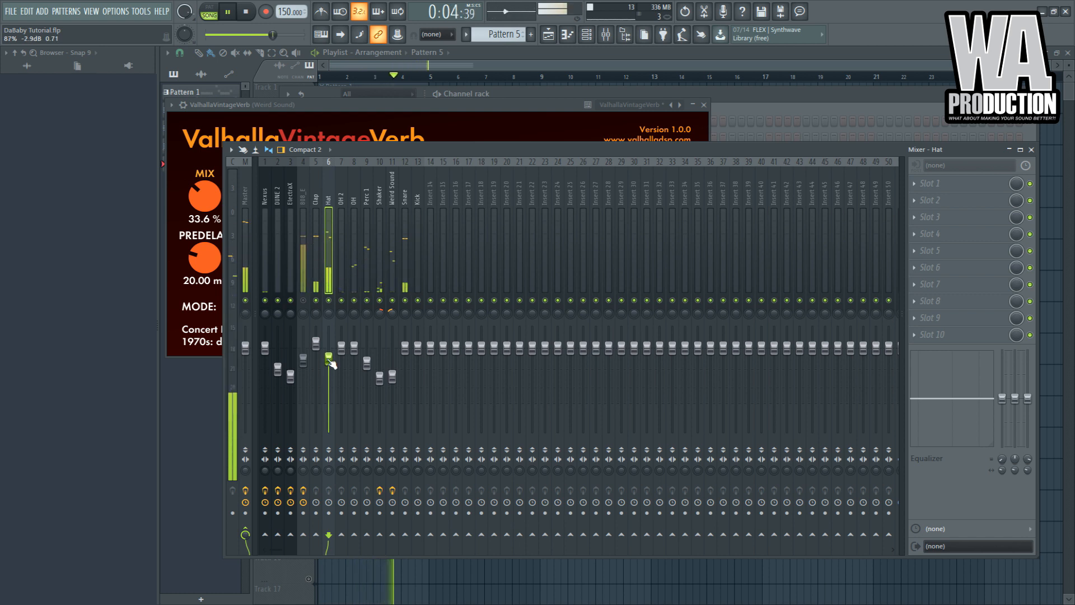
key("space")
key("space")
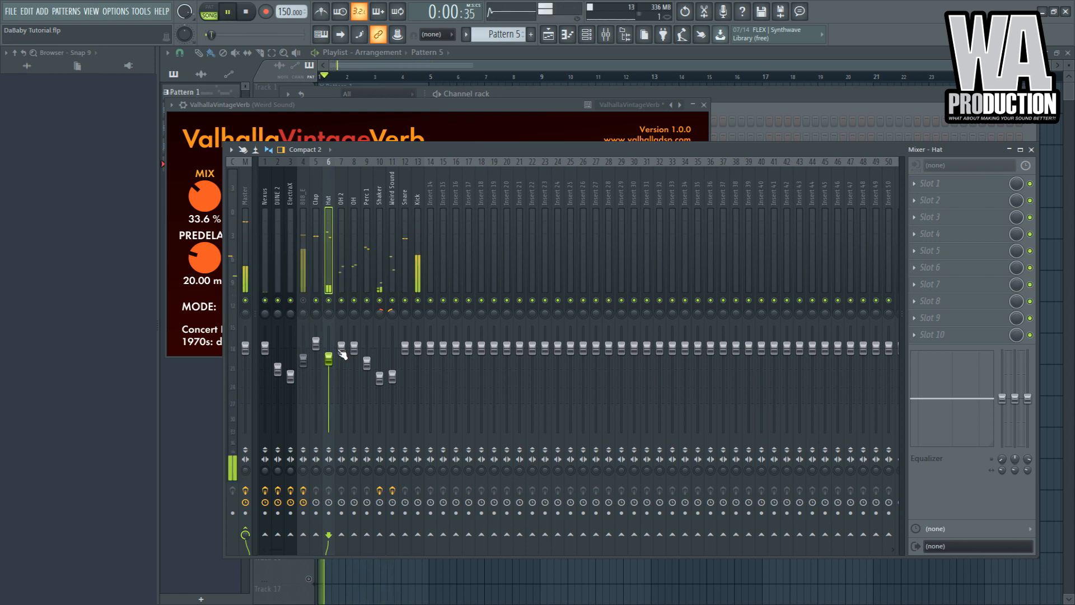
Pan the two open hats to opposite sides, with OH 2 to the right and OH to the left
left_click(344, 311)
left_click(353, 317)
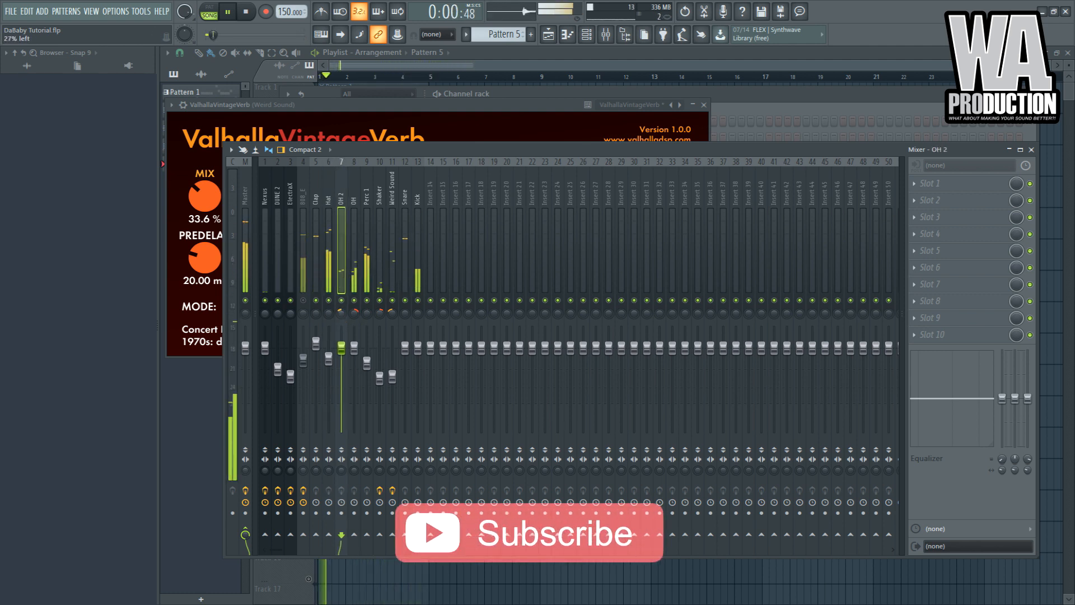
left_click(353, 317)
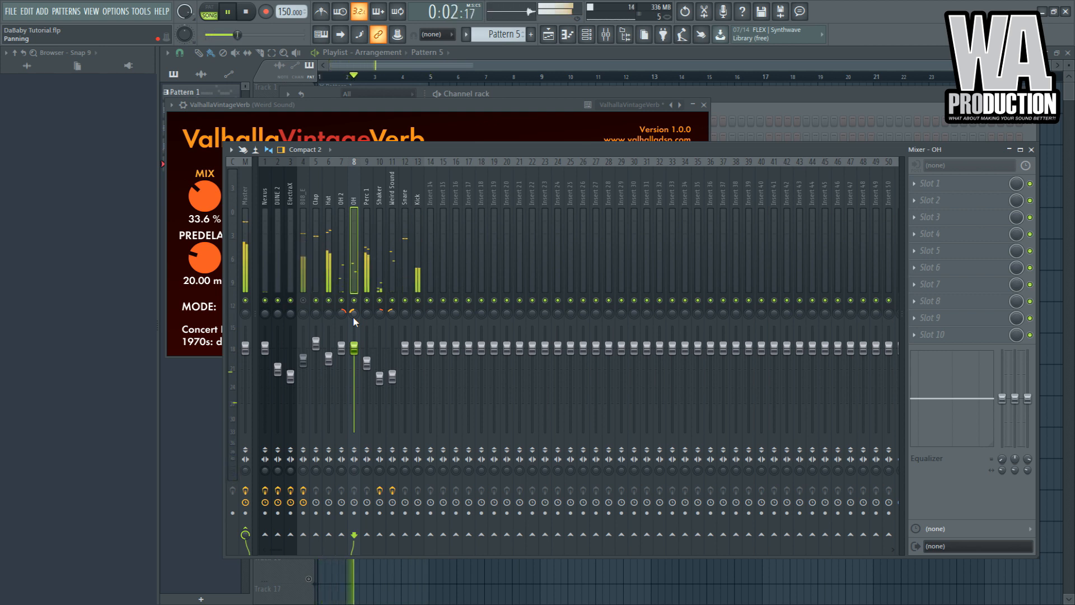
Load Maximus in slot 7 of the Master track and review the Master's effects against the Hat track
left_click(246, 257)
left_click(994, 281)
left_click(727, 239)
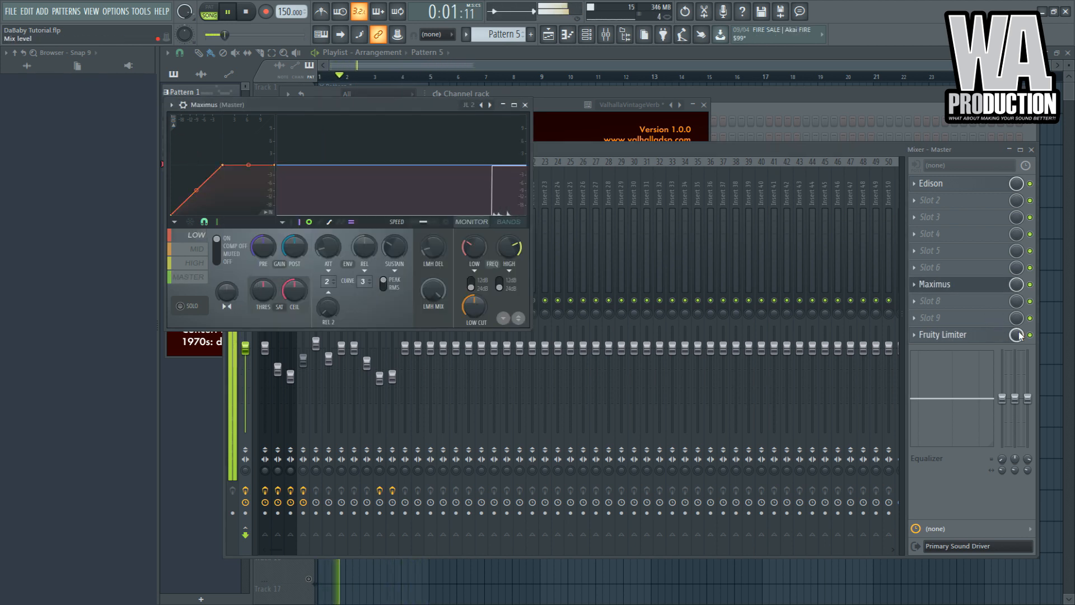
left_click(693, 305)
left_click(332, 261)
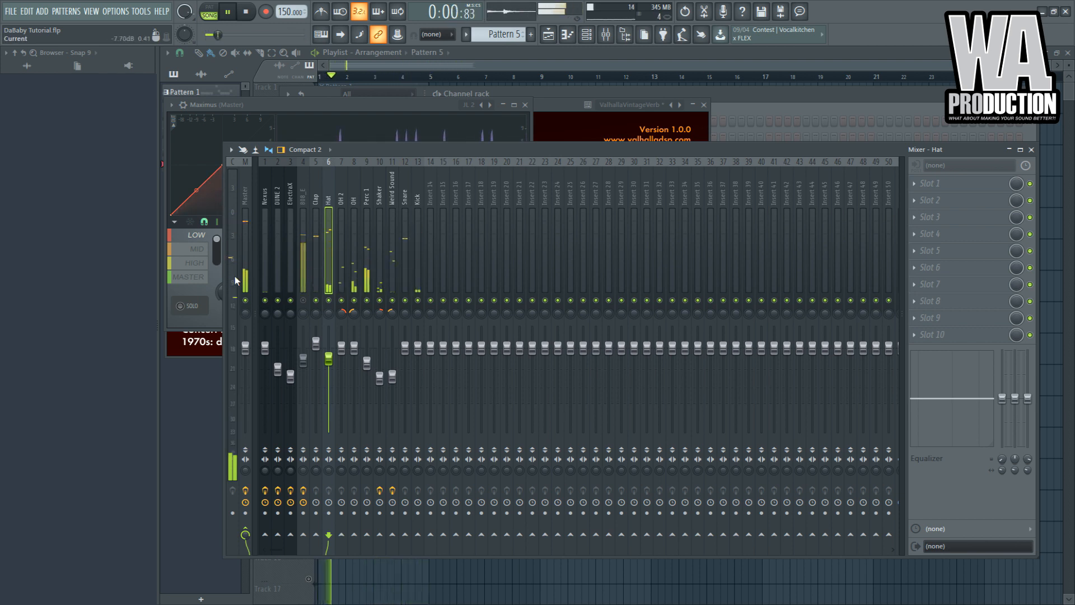
left_click(242, 274)
left_click(951, 349)
left_click(328, 257)
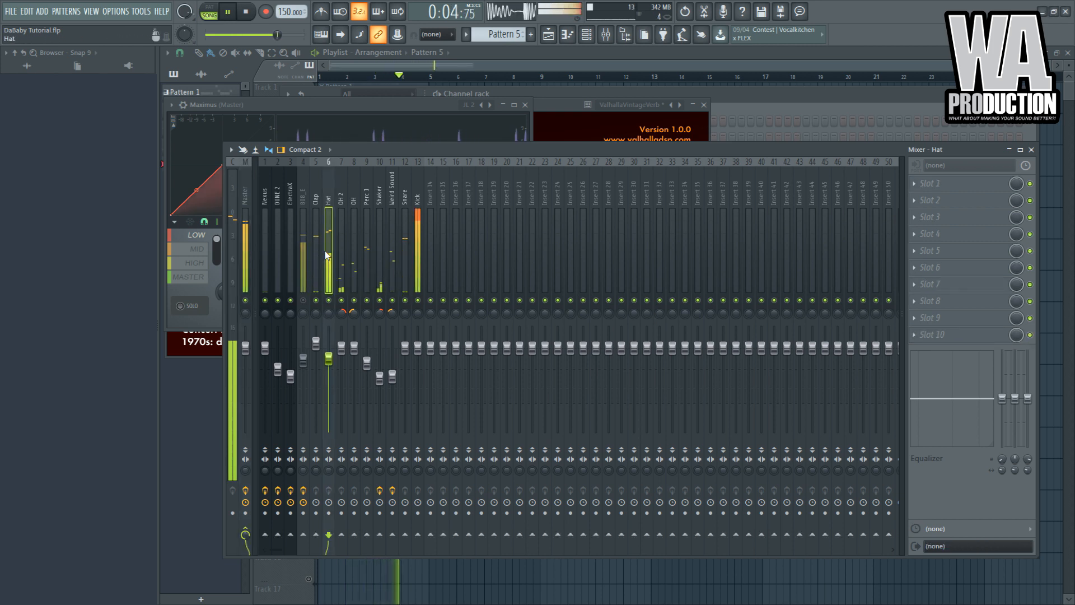
Add ValhallaVintageVerb to the Snare track and reduce it to a 2.4% mix and 0.36 s decay
left_click(405, 289)
key("space")
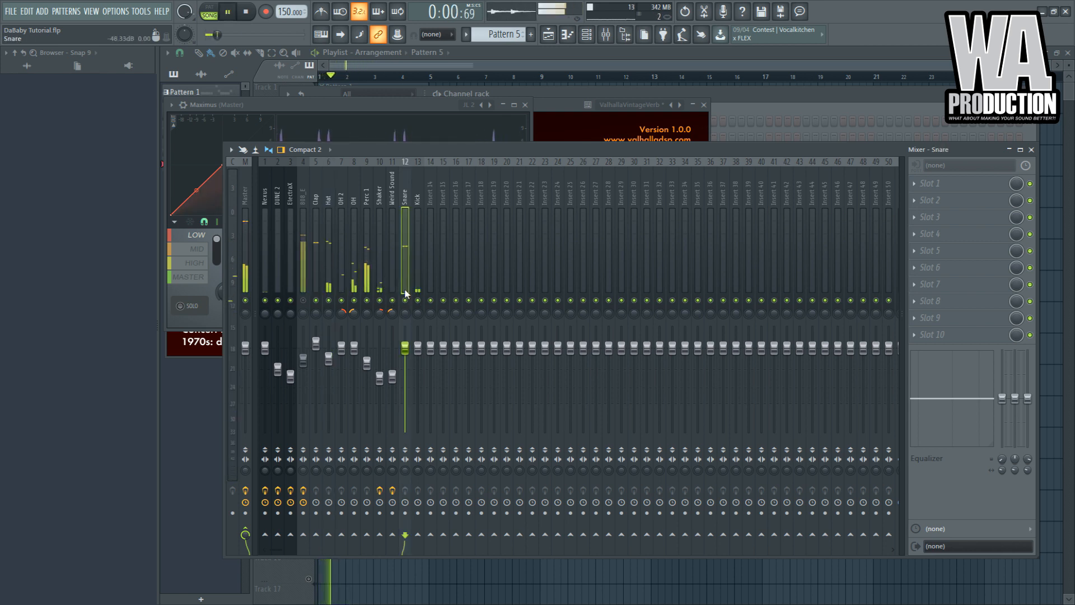
key("space")
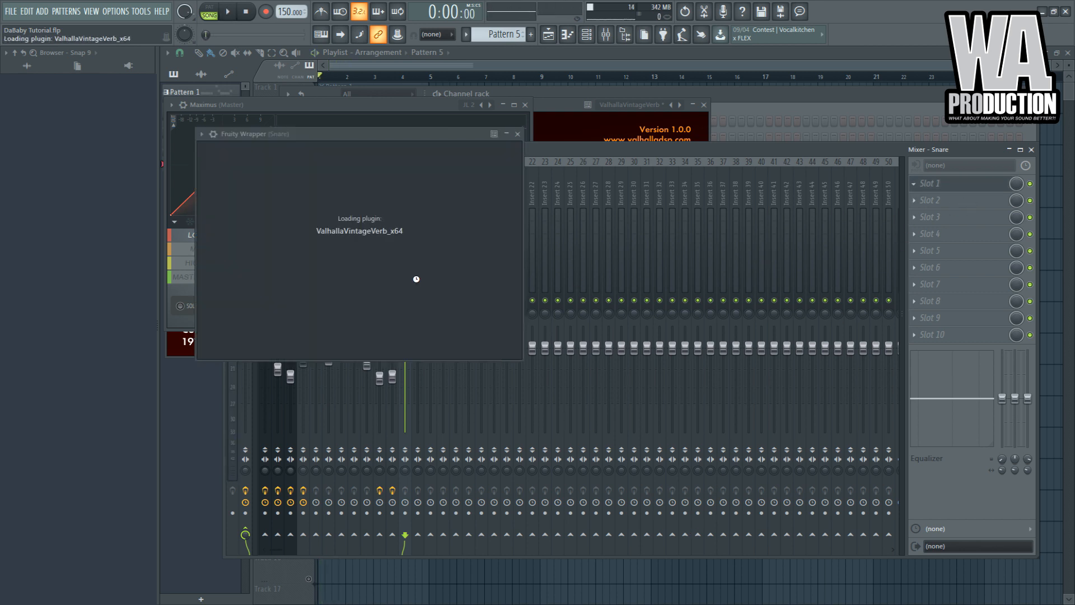
left_click_drag(327, 233, 308, 249)
left_click_drag(235, 226, 247, 306)
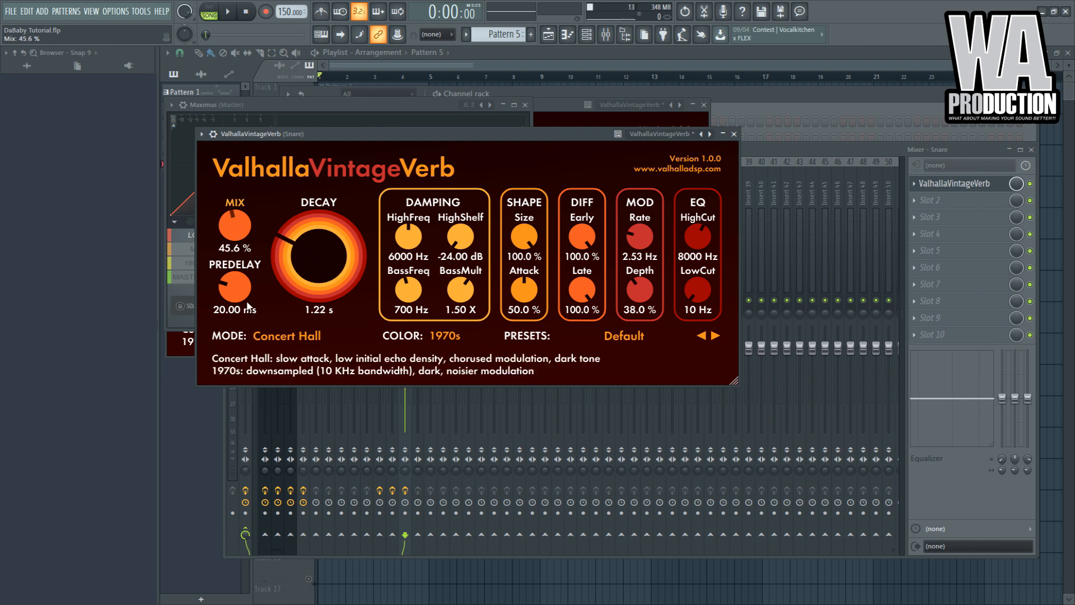
left_click_drag(360, 137, 438, 139)
key("space")
left_click_drag(314, 227, 374, 260)
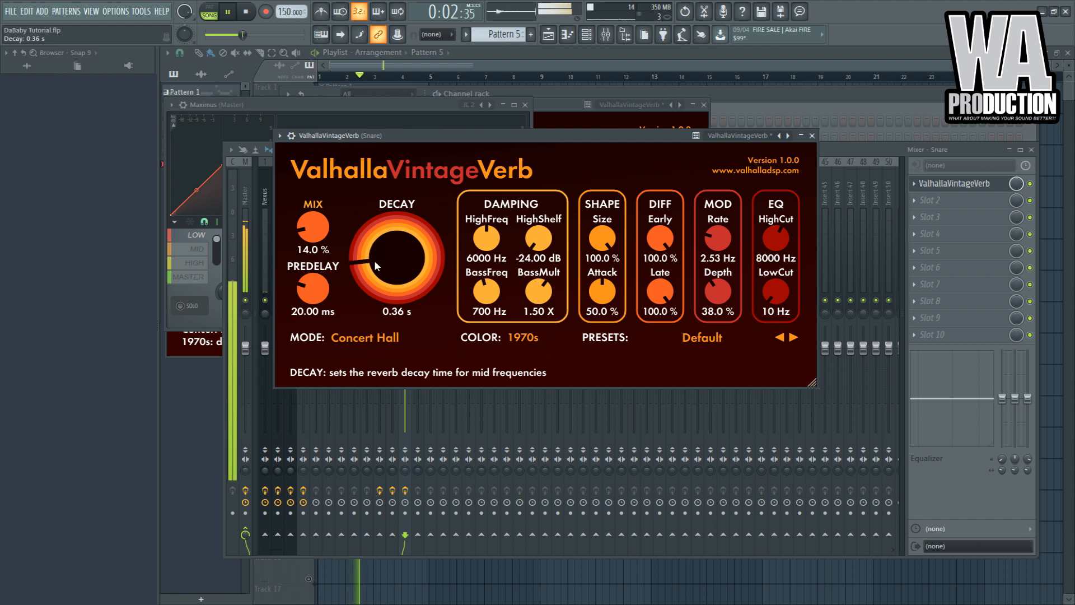
mouse_move(314, 246)
left_mouse_down()
mouse_move(317, 260)
mouse_move(317, 250)
left_mouse_up()
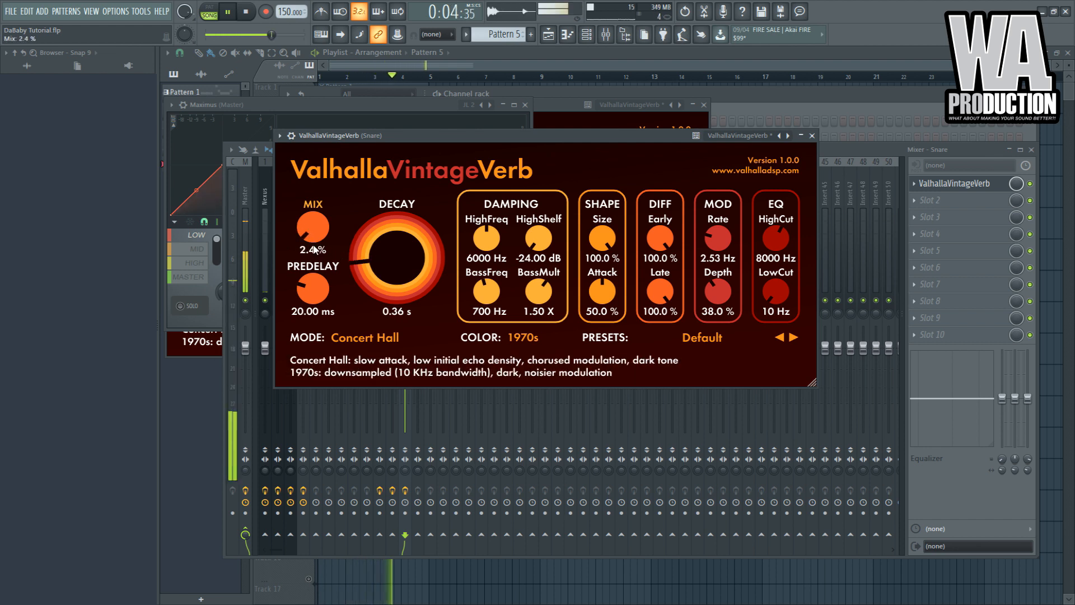
Set the Snare reverb's low cut to 660 Hz, close the plugin and play the drums to check the sound
left_click_drag(776, 290, 783, 264)
left_click(821, 153)
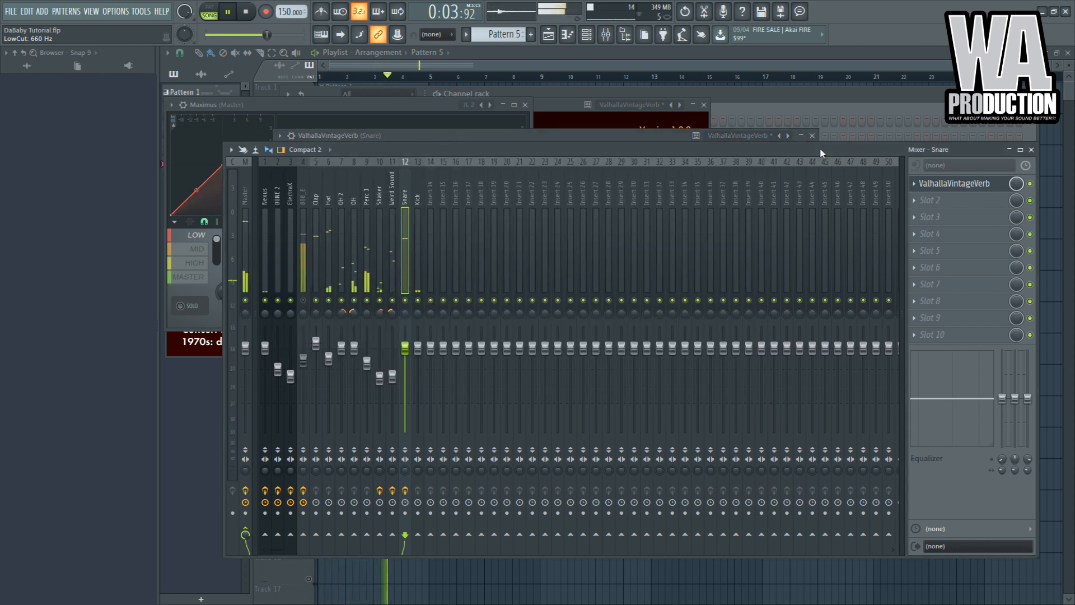
key("space")
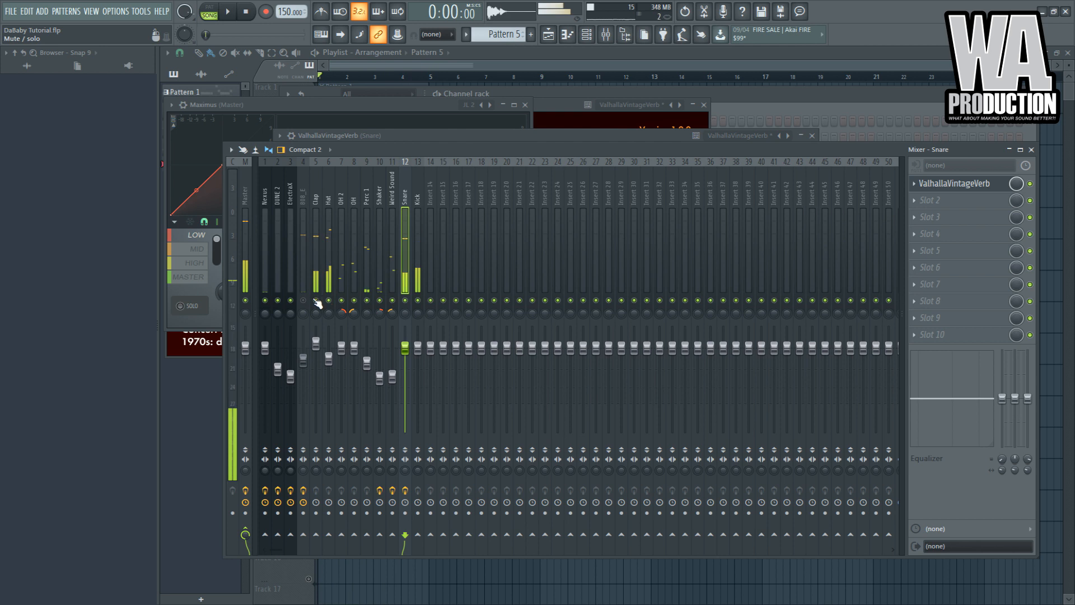
key("space")
Unmute Track 1 in the playlist so Pattern 1 plays along with the other patterns
left_click(562, 61)
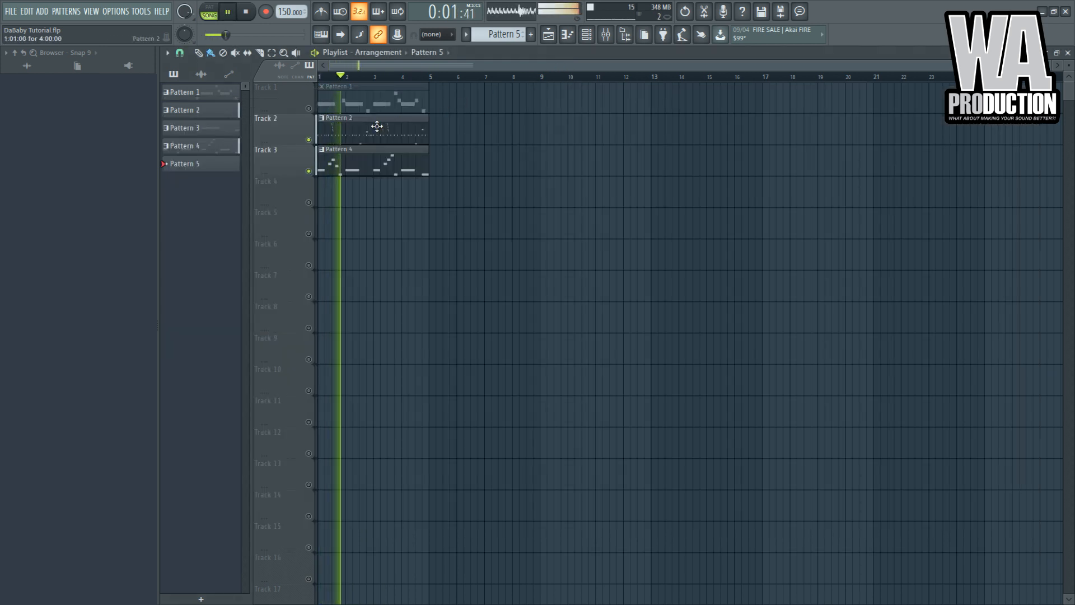
key("space")
left_click(309, 109)
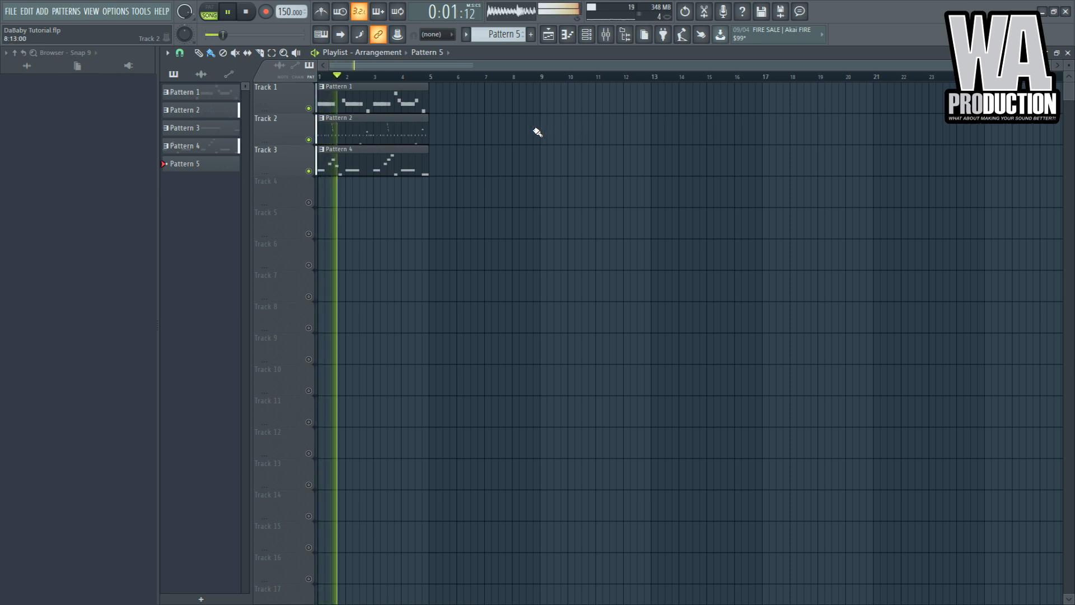
Replace Pattern 4 on Track 3 with Pattern 3 at the start of the playlist and play the arrangement
right_click(374, 161)
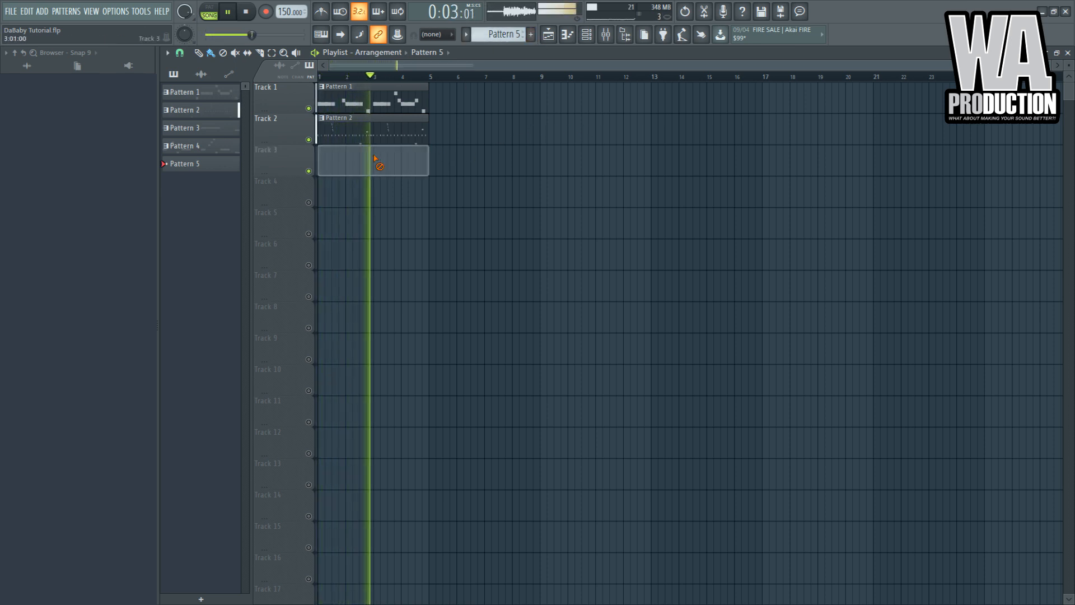
left_click_drag(498, 34, 498, 47)
key("space")
left_click_drag(363, 170, 340, 171)
key("space")
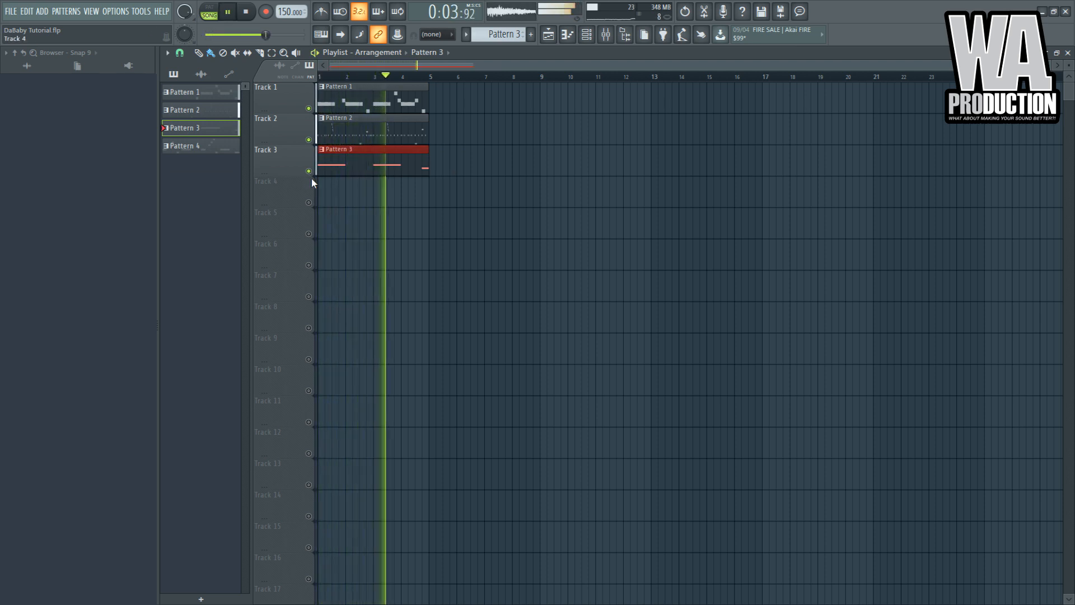
Unmute the 808_E mixer track and raise its volume slightly above 0 dB while checking it in playback
left_click(606, 34)
key("space")
left_click_drag(305, 363, 305, 356)
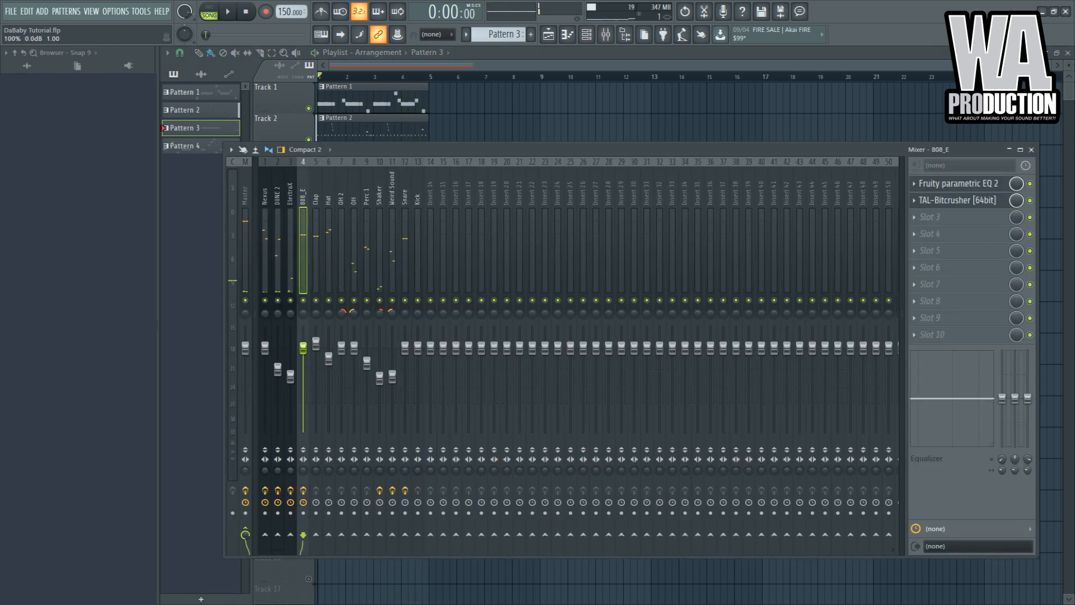
key("space")
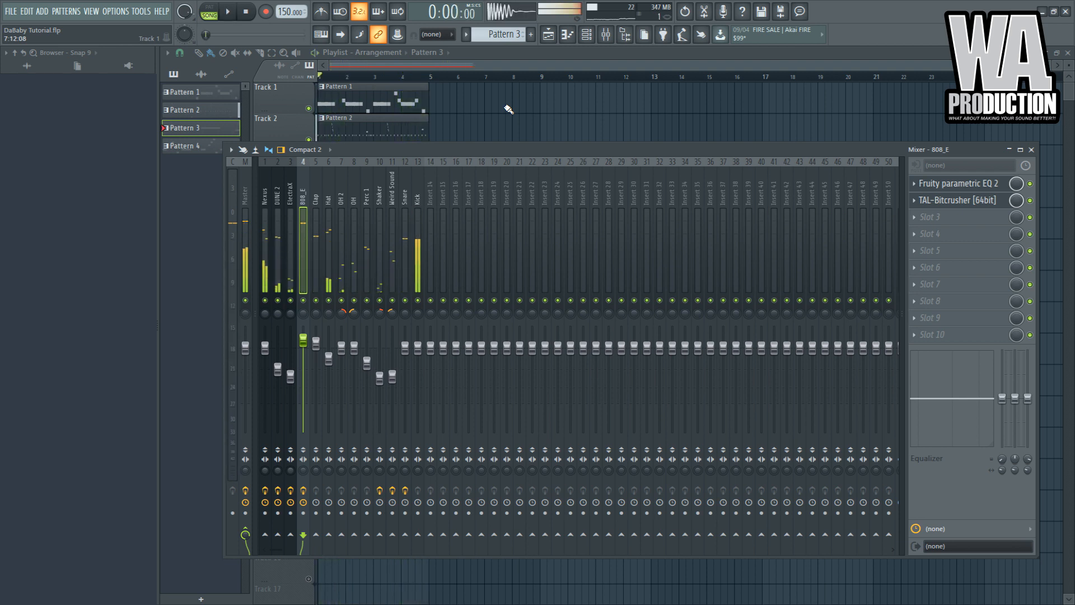
key("F9")
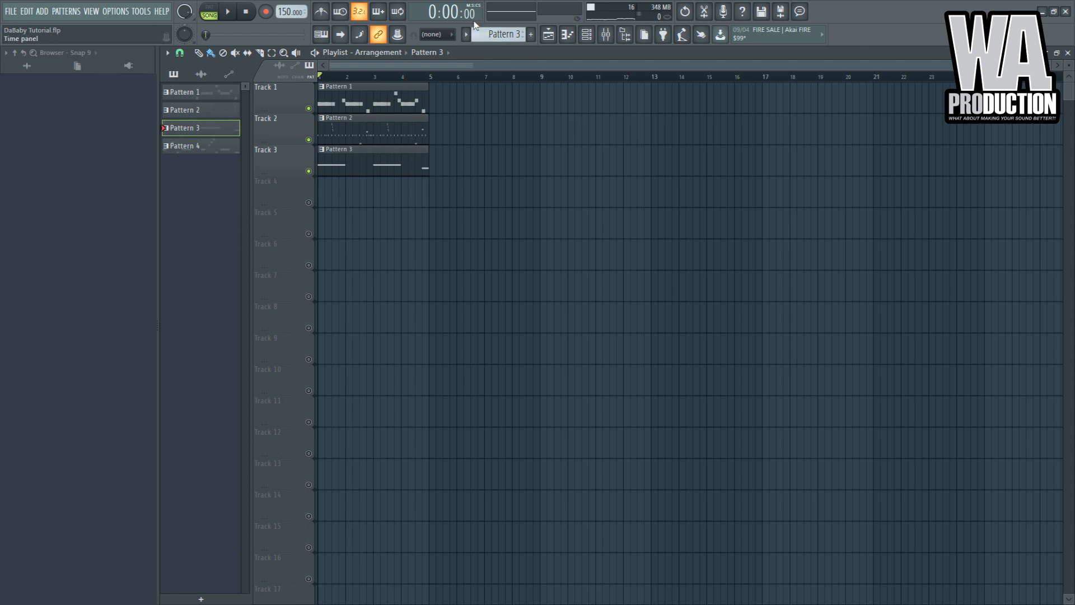